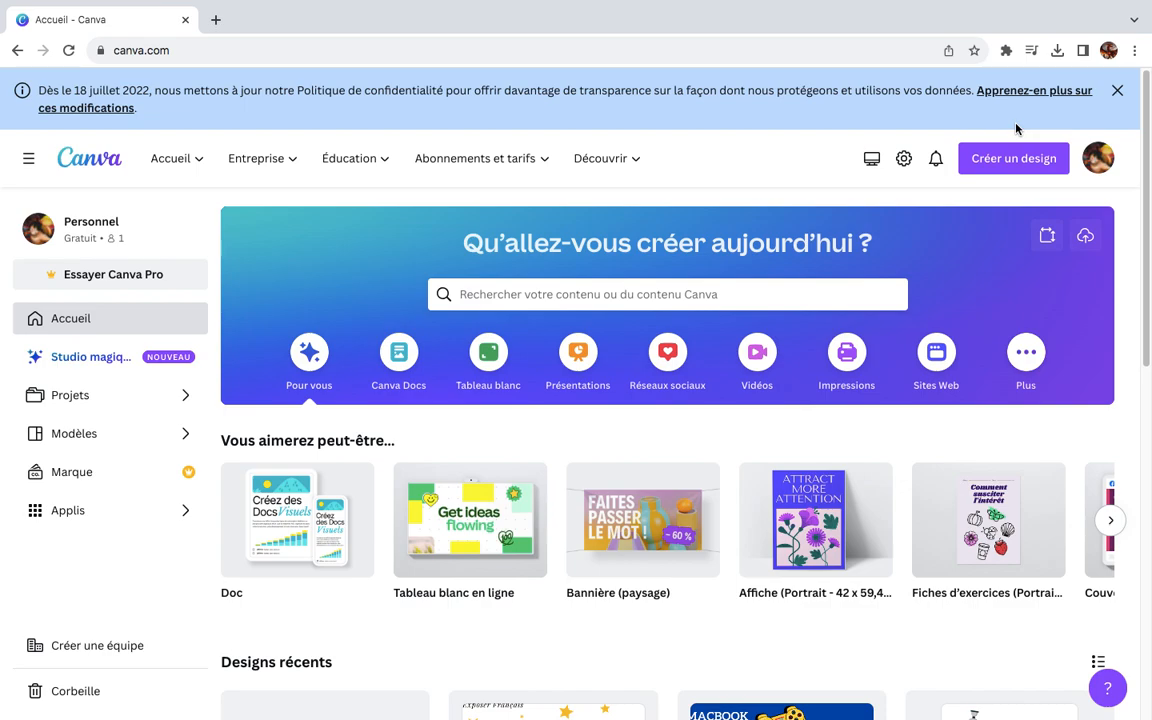
Step: Search the new-design formats for "cercle de 15 pixel de large" and clear the search
left_click(1013, 158)
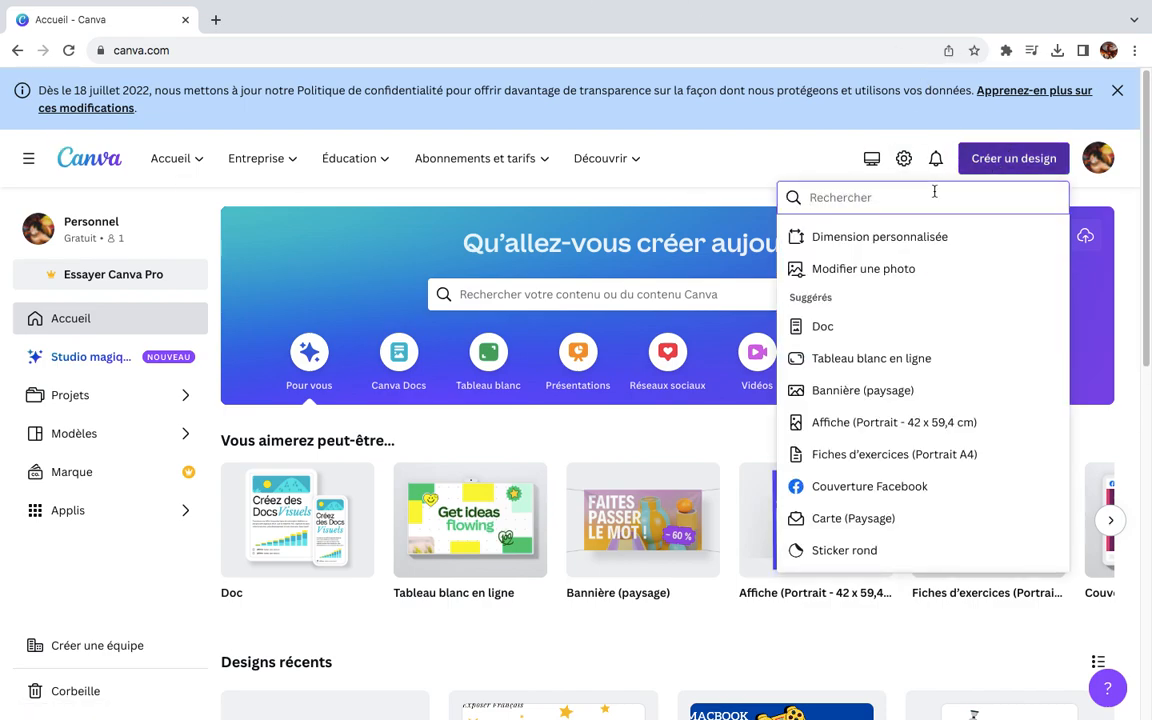
type("cercle de")
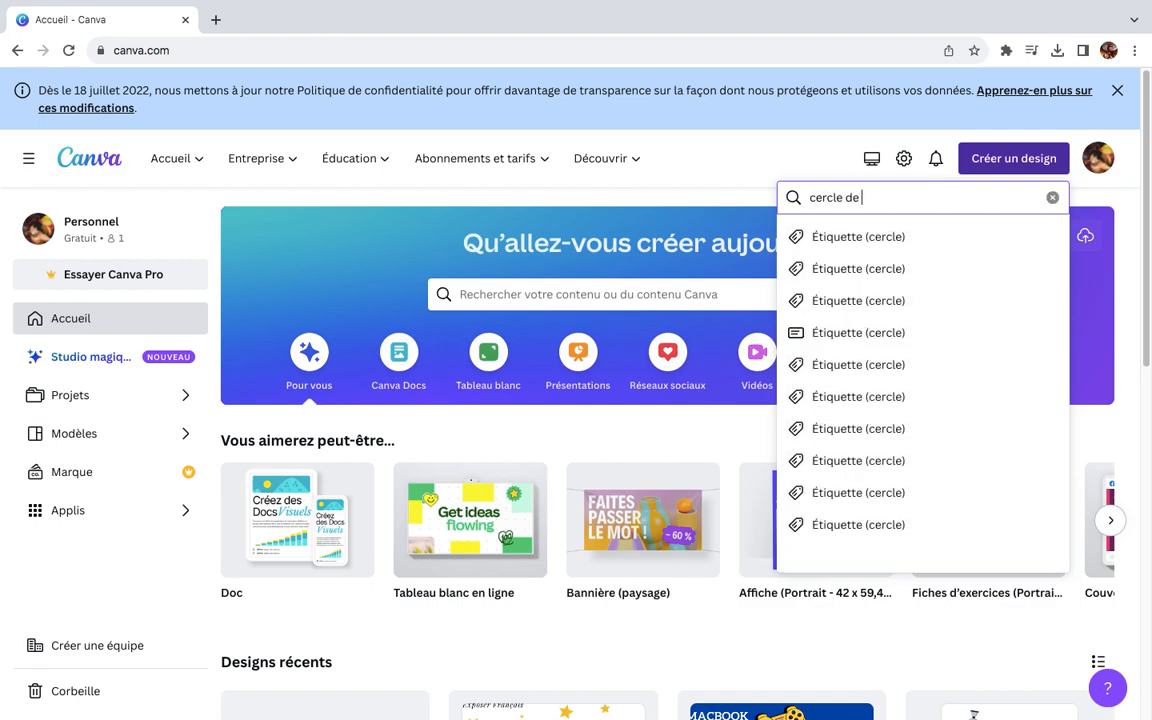
type(" 1( pixel")
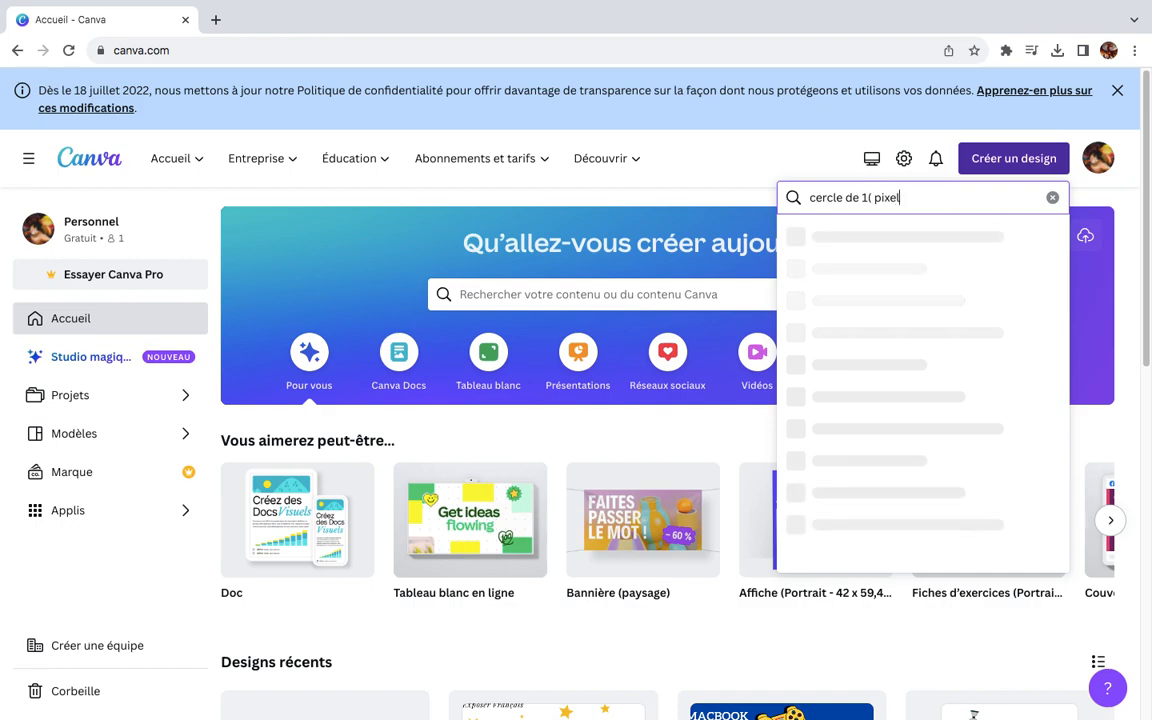
type(" de large")
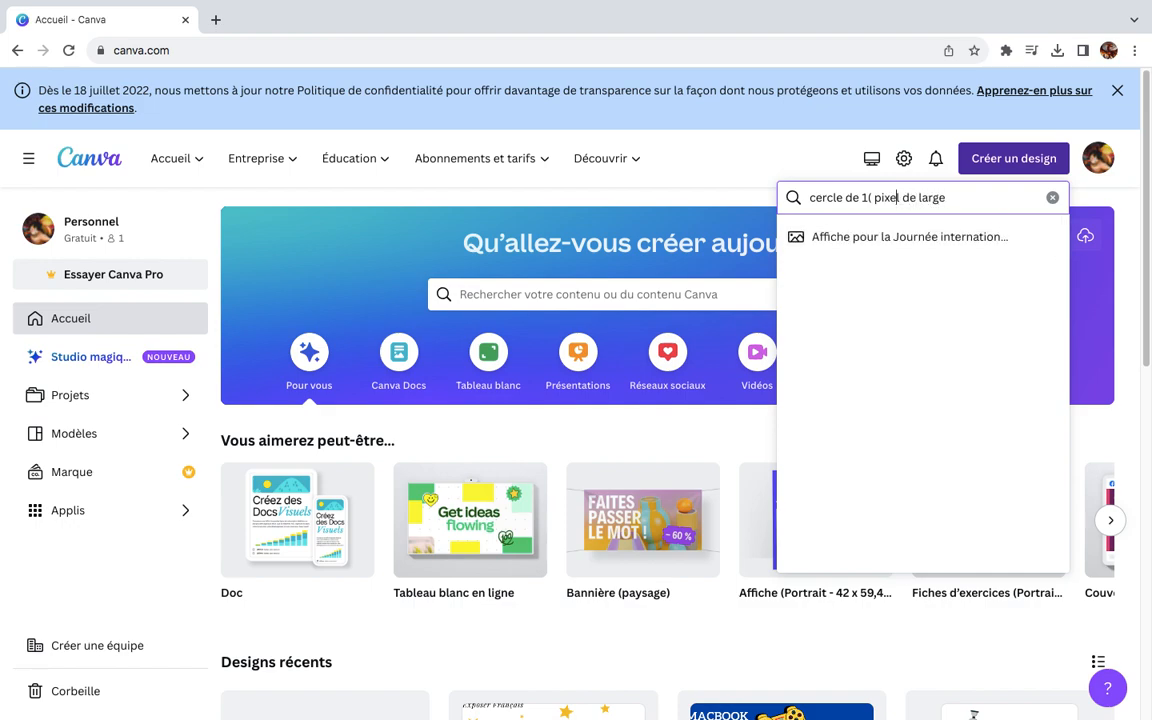
type("5")
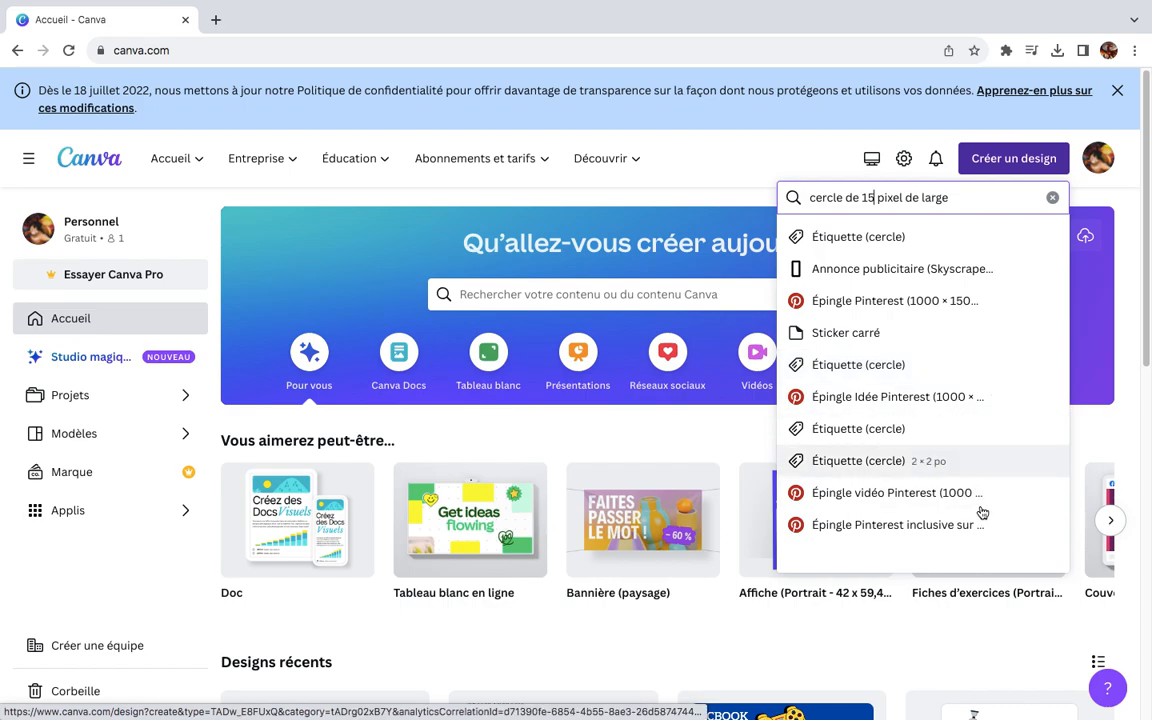
left_click_drag(952, 197, 814, 198)
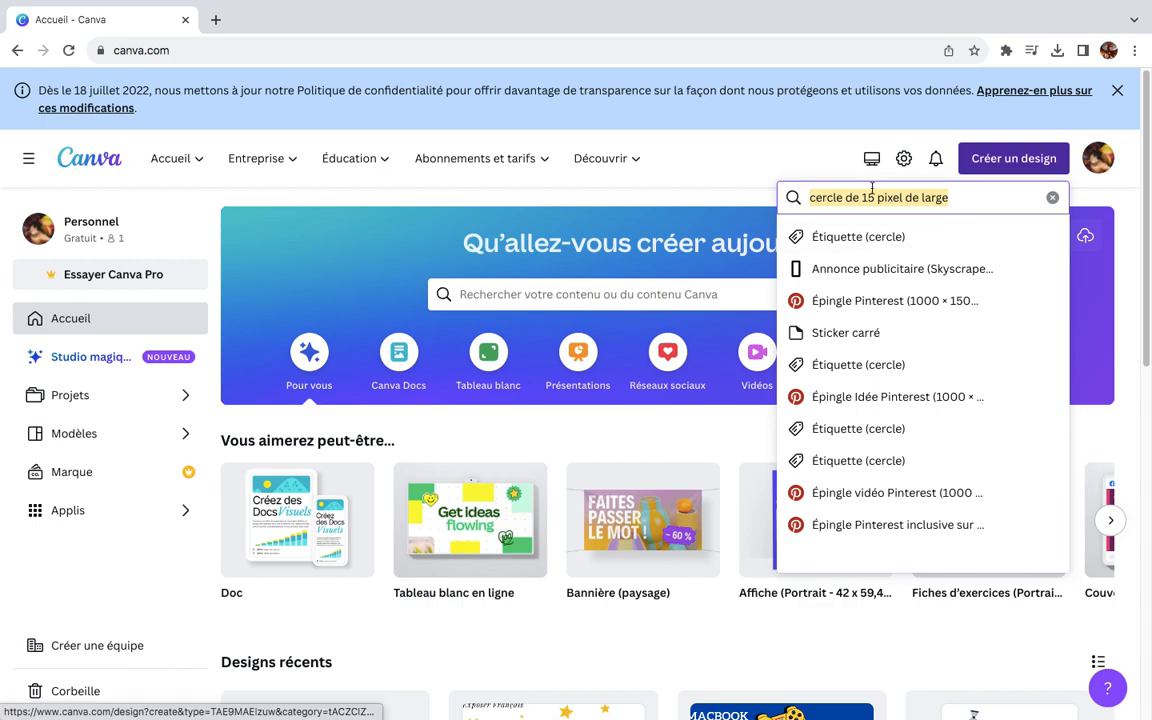
left_click(1051, 199)
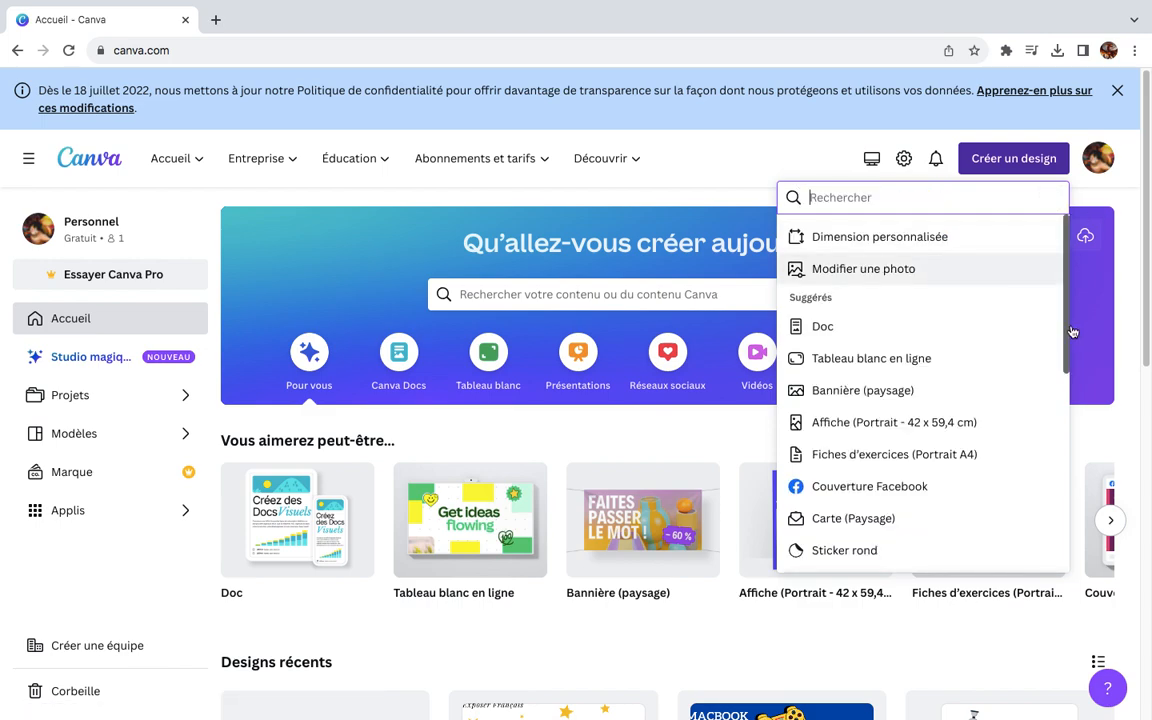
Step: Create a new design in the Vignette YouTube format, 1280 × 720 px
scroll(1065, 315, "down", 1)
left_click_drag(1065, 315, 1059, 458)
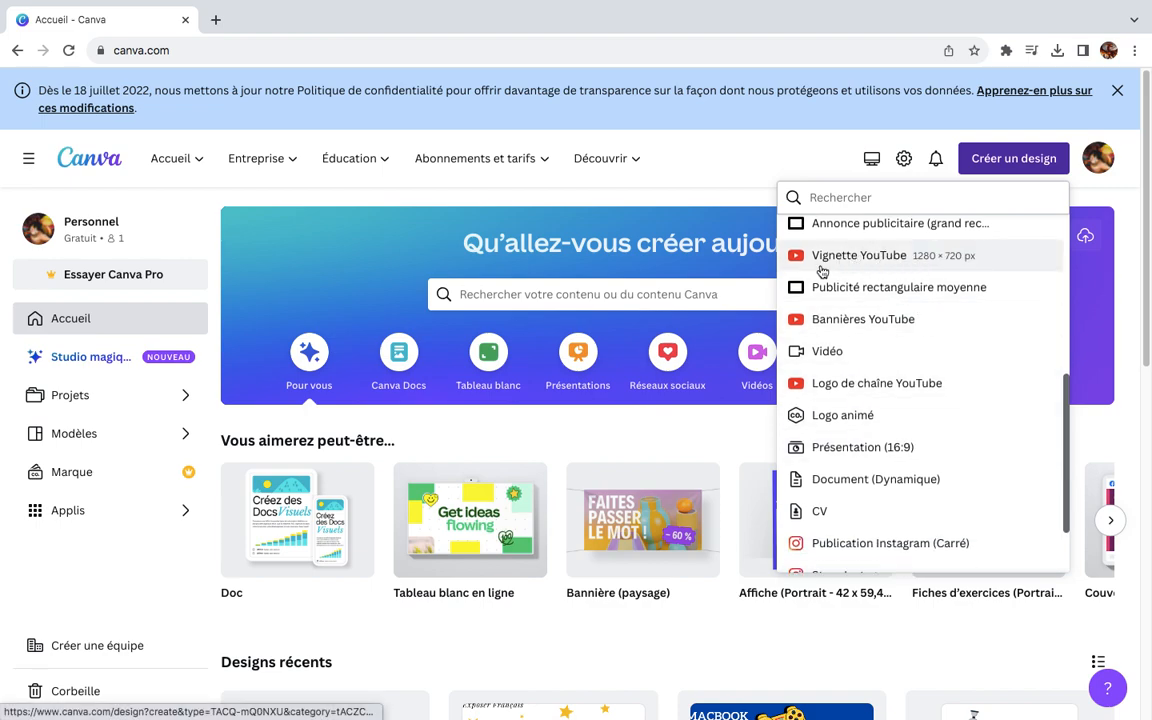
left_click(929, 258)
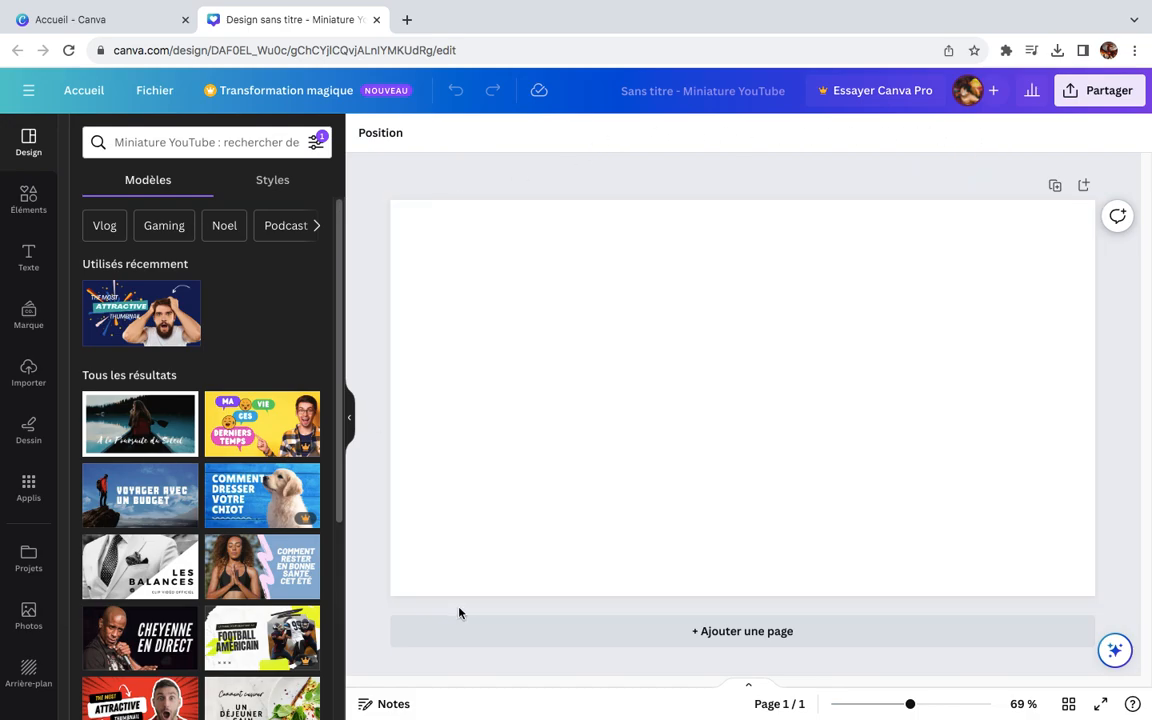
Step: Search the elements library for "canva logo" using the suggested query
left_click(28, 197)
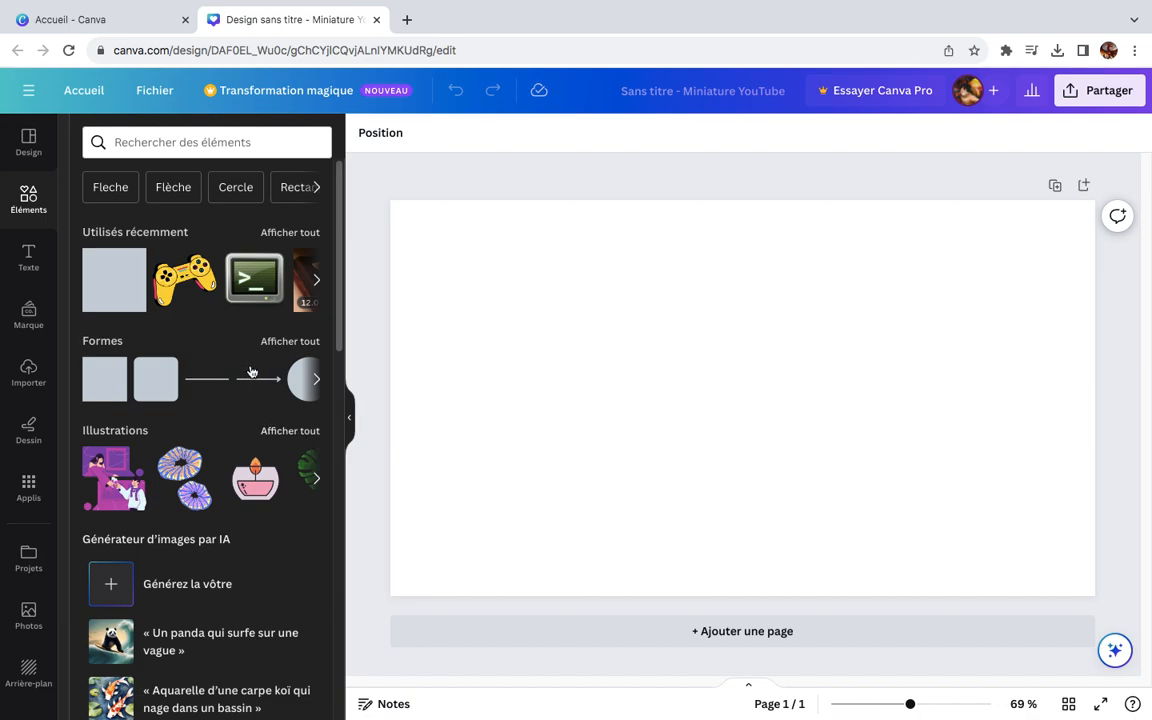
left_click(237, 145)
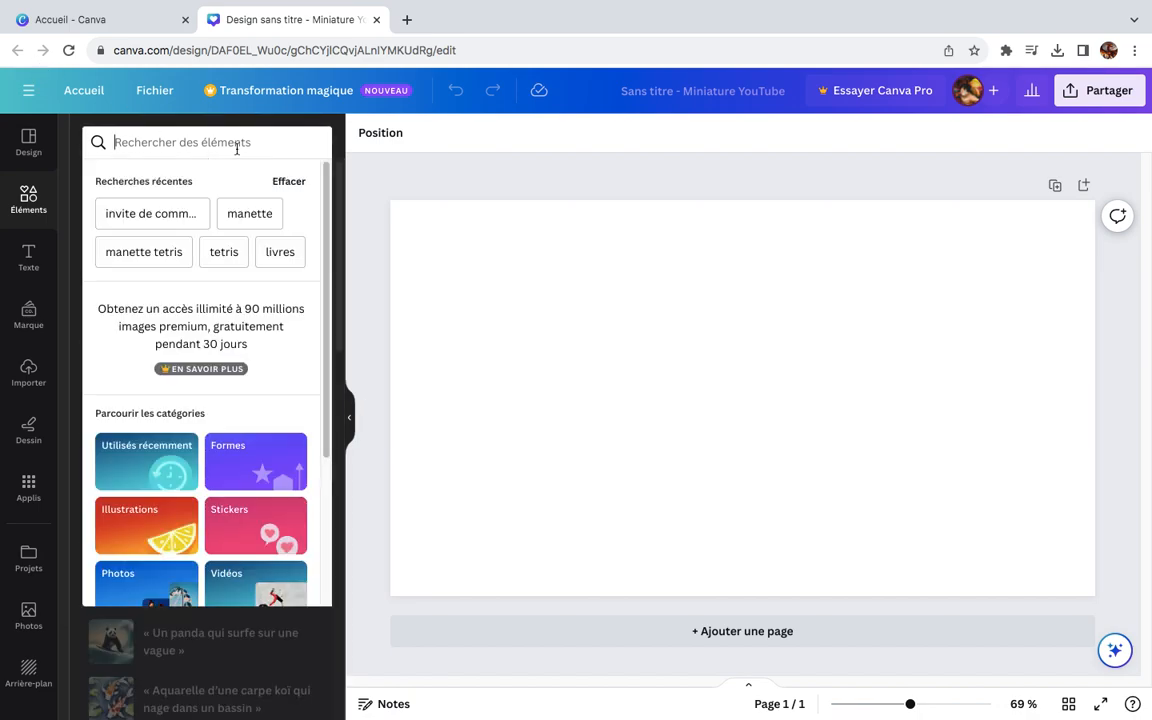
type("canav")
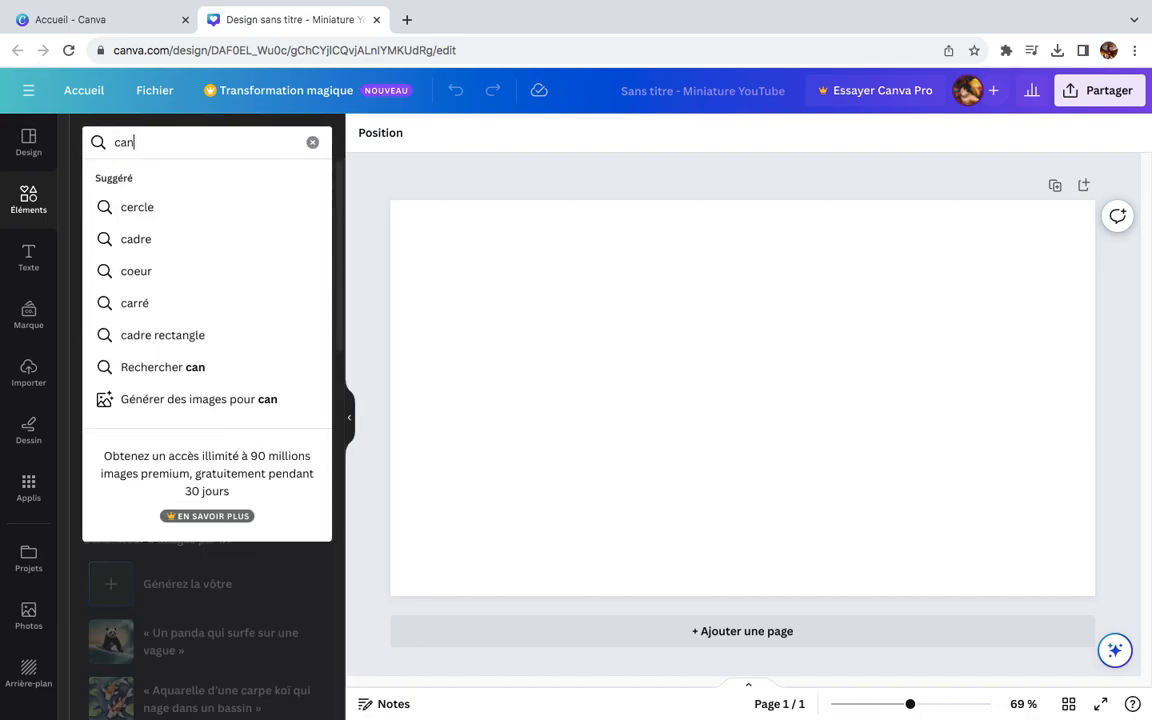
key("BackSpace")
key("BackSpace")
key("BackSpace")
type("nva")
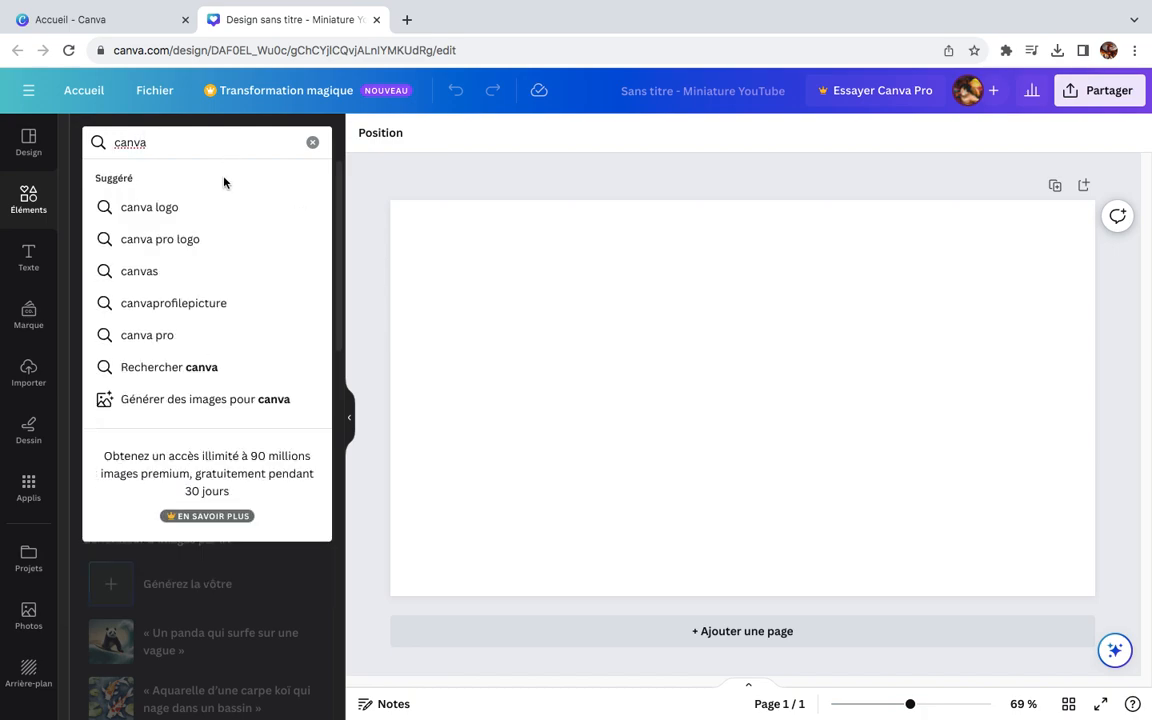
left_click(231, 210)
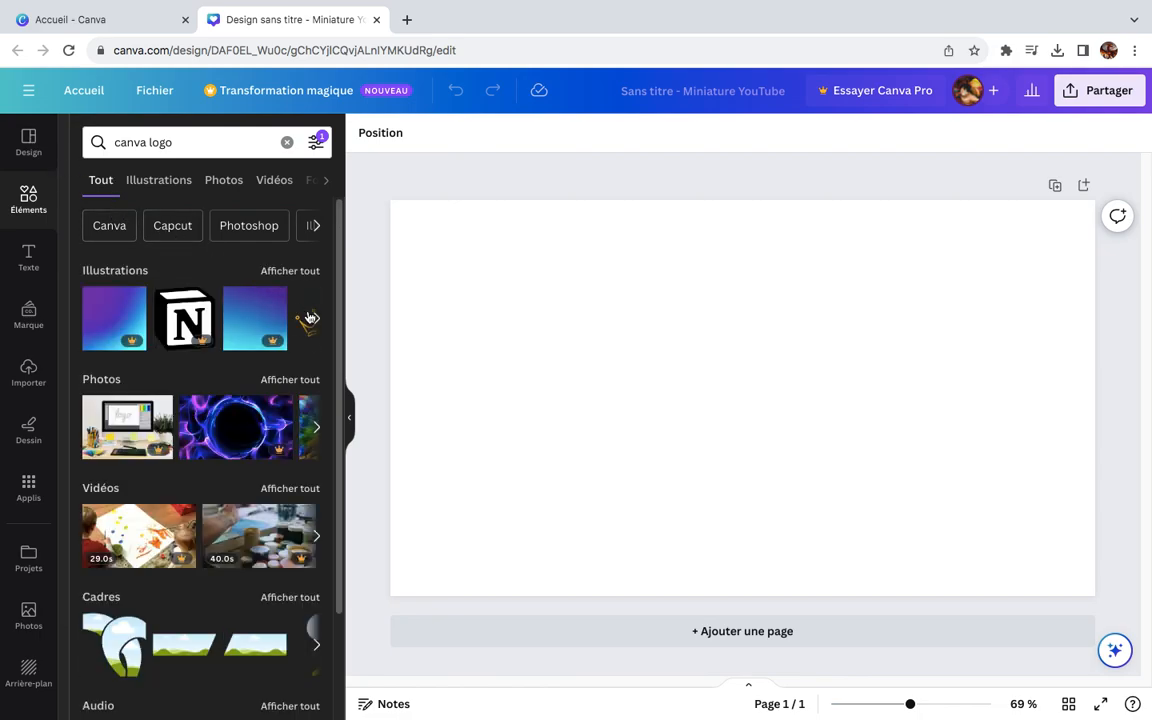
Step: Look through the row of logo illustrations and open the full list of illustration results
left_click(316, 320)
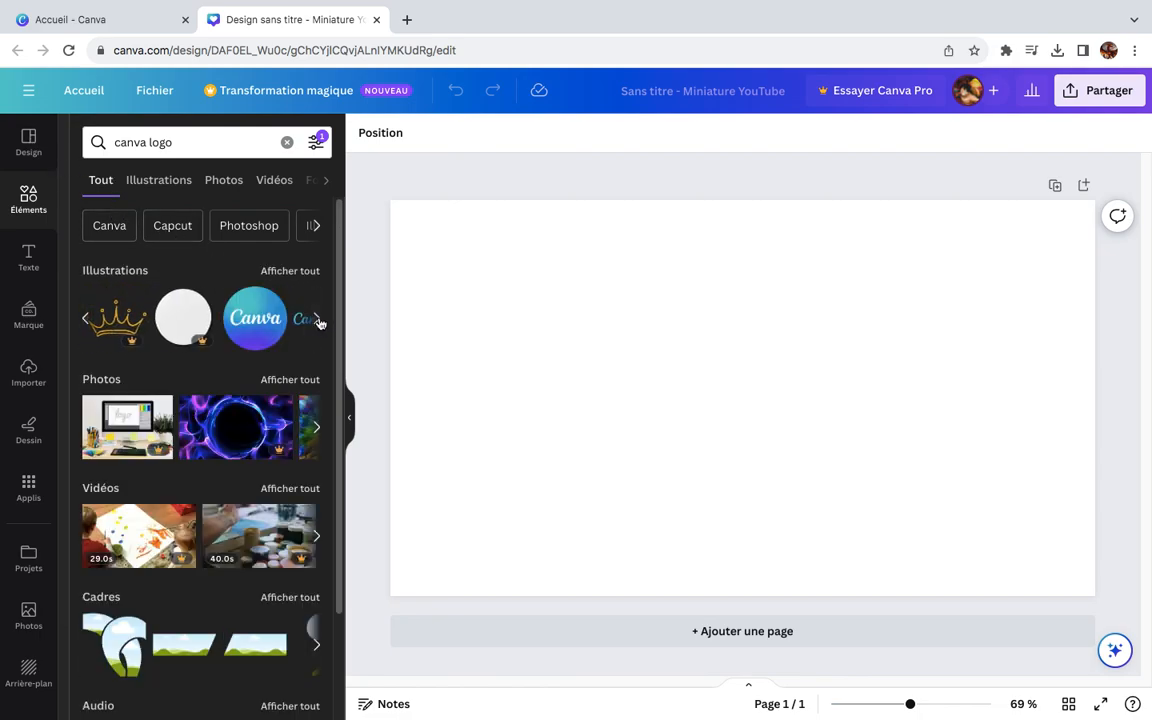
left_click(316, 320)
left_click(84, 319)
left_click(84, 319)
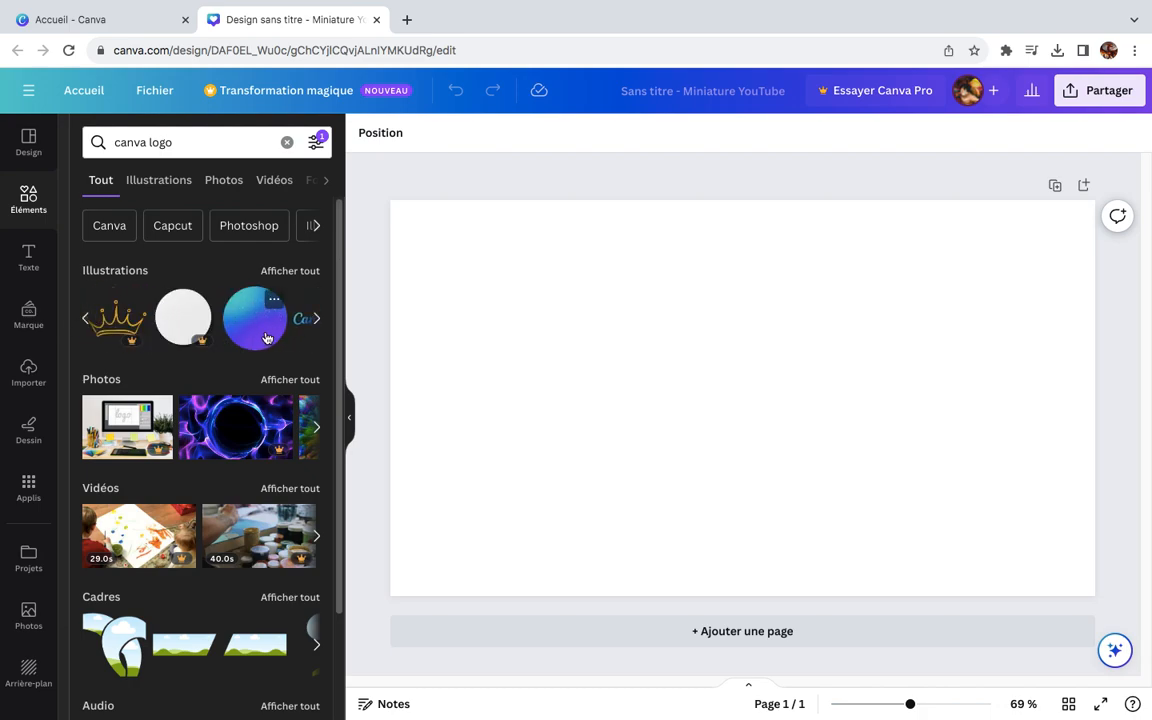
left_click(316, 319)
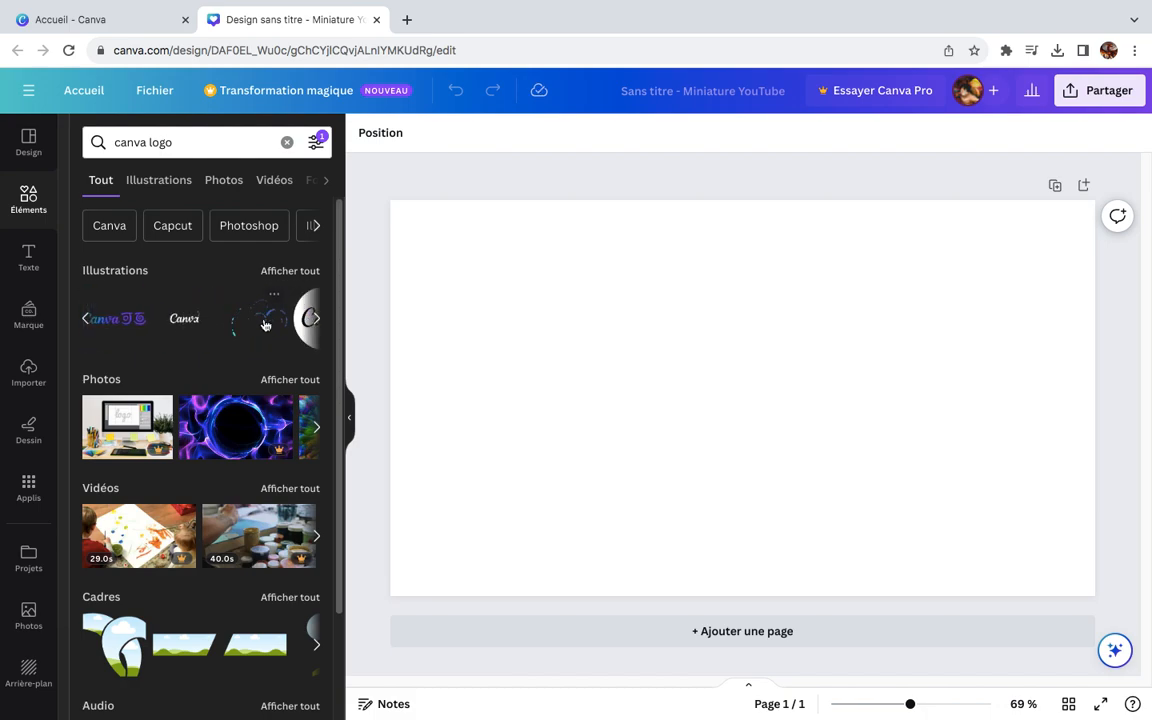
left_click(312, 320)
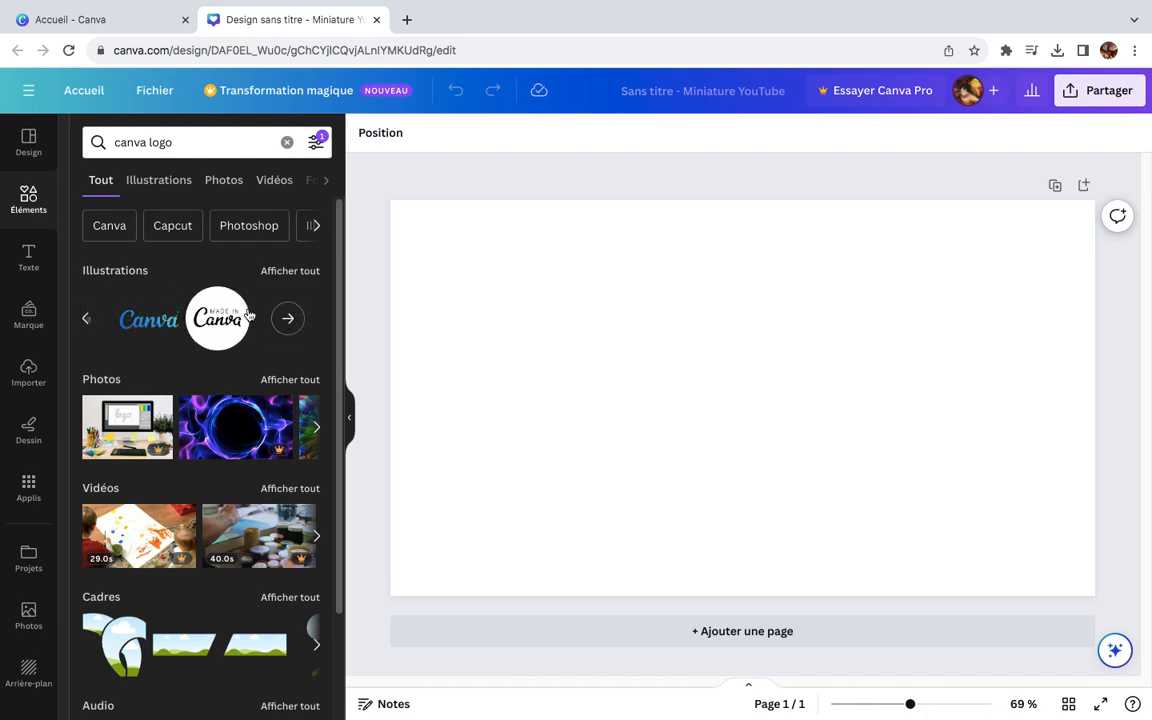
left_click(285, 322)
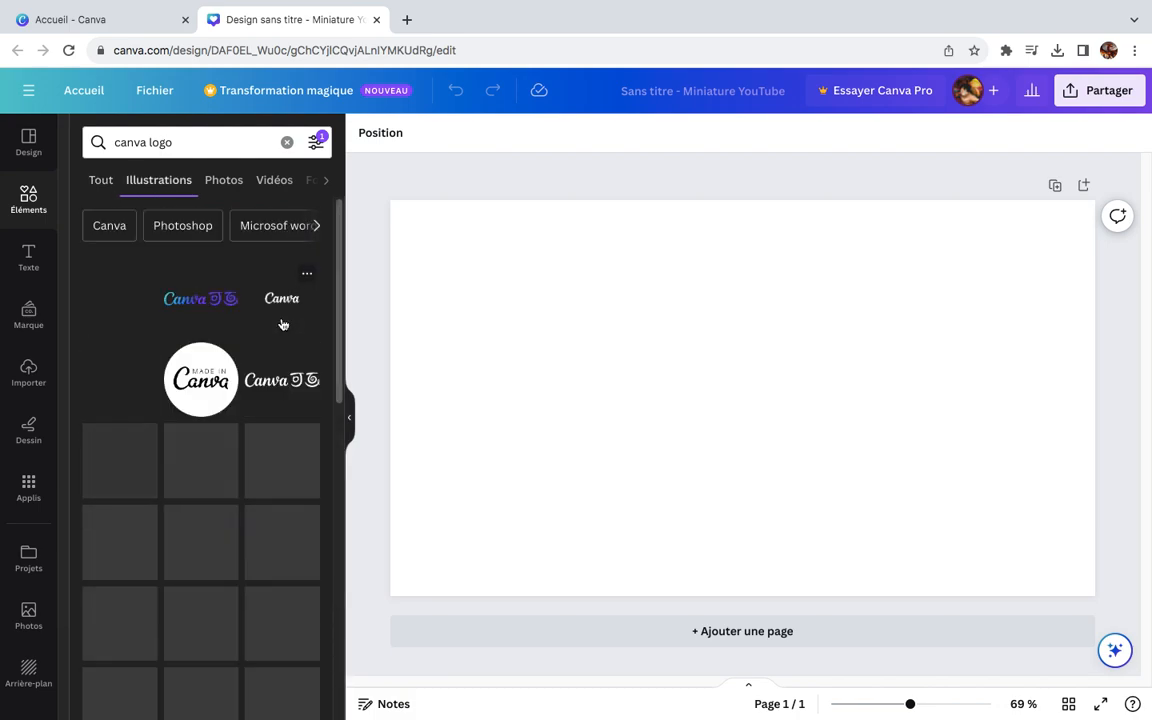
Step: Examine the full list of "canva logo" illustrations for a suitable logo for the thumbnail
scroll(232, 457, "down", 2)
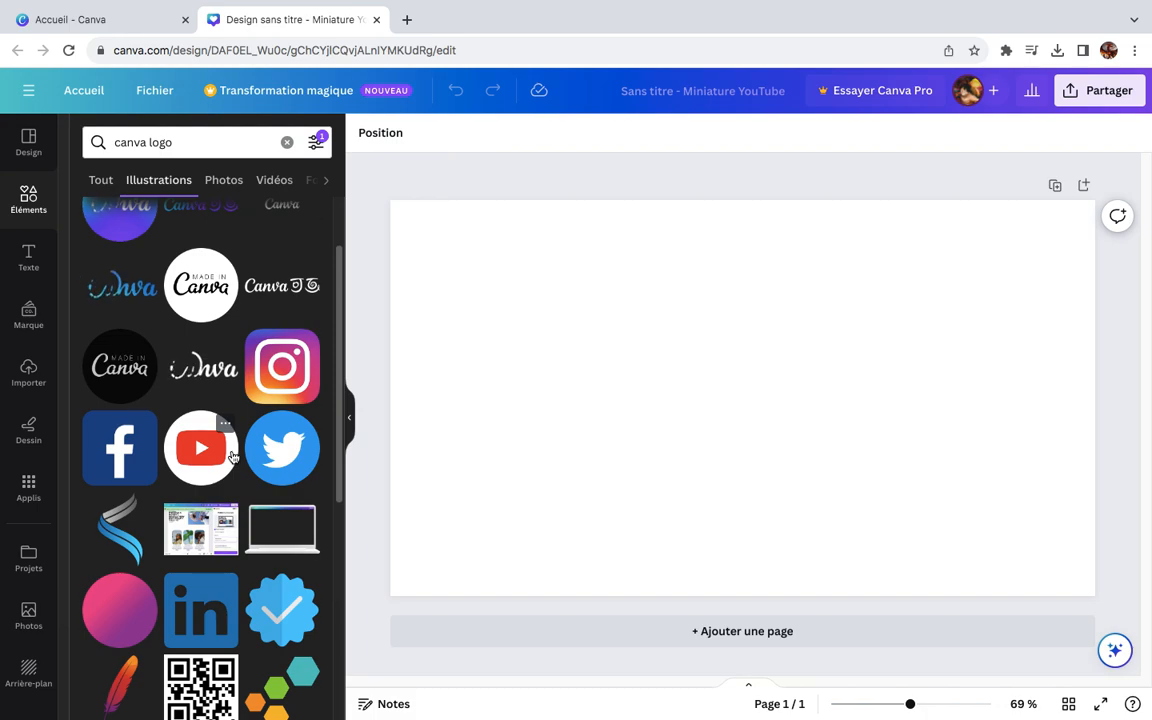
scroll(210, 420, "up", 1)
scroll(200, 410, "down", 8)
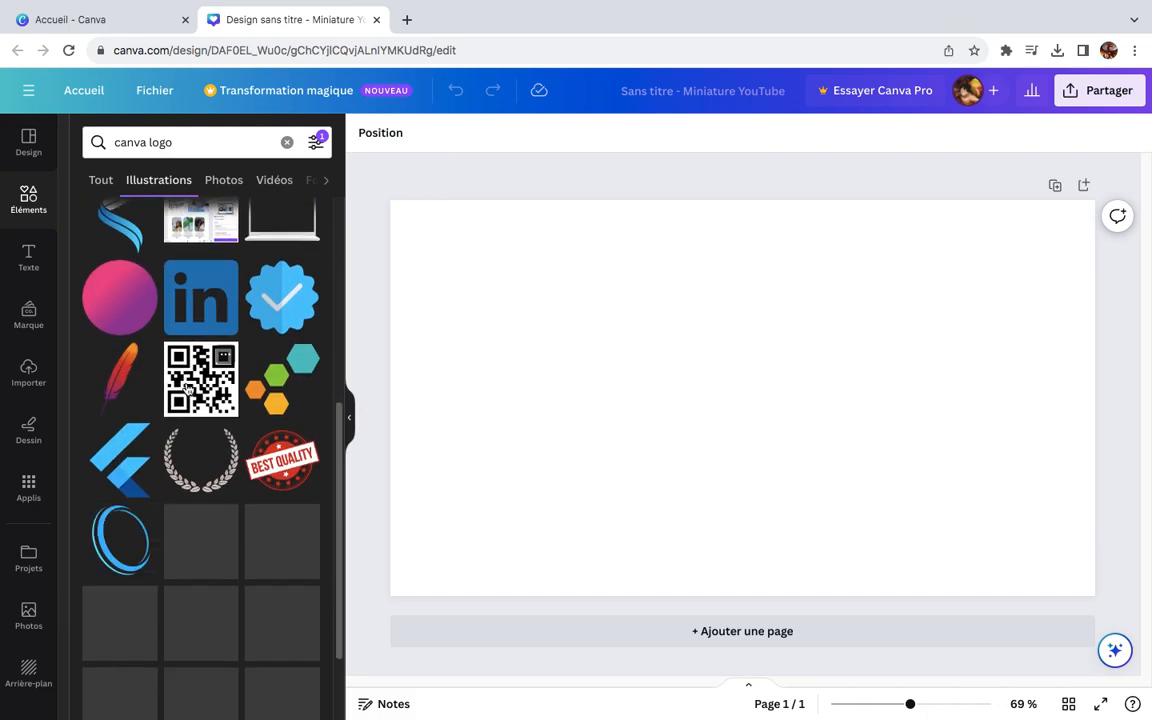
scroll(231, 450, "down", 8)
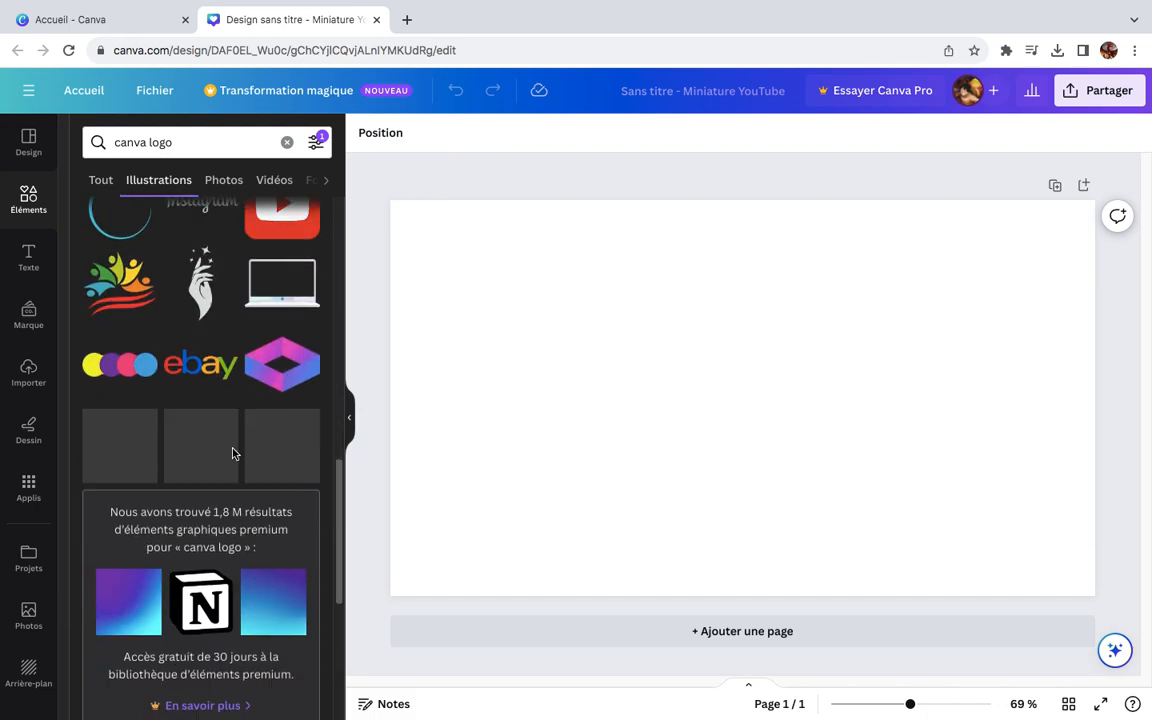
scroll(258, 449, "down", 3)
scroll(258, 449, "down", 7)
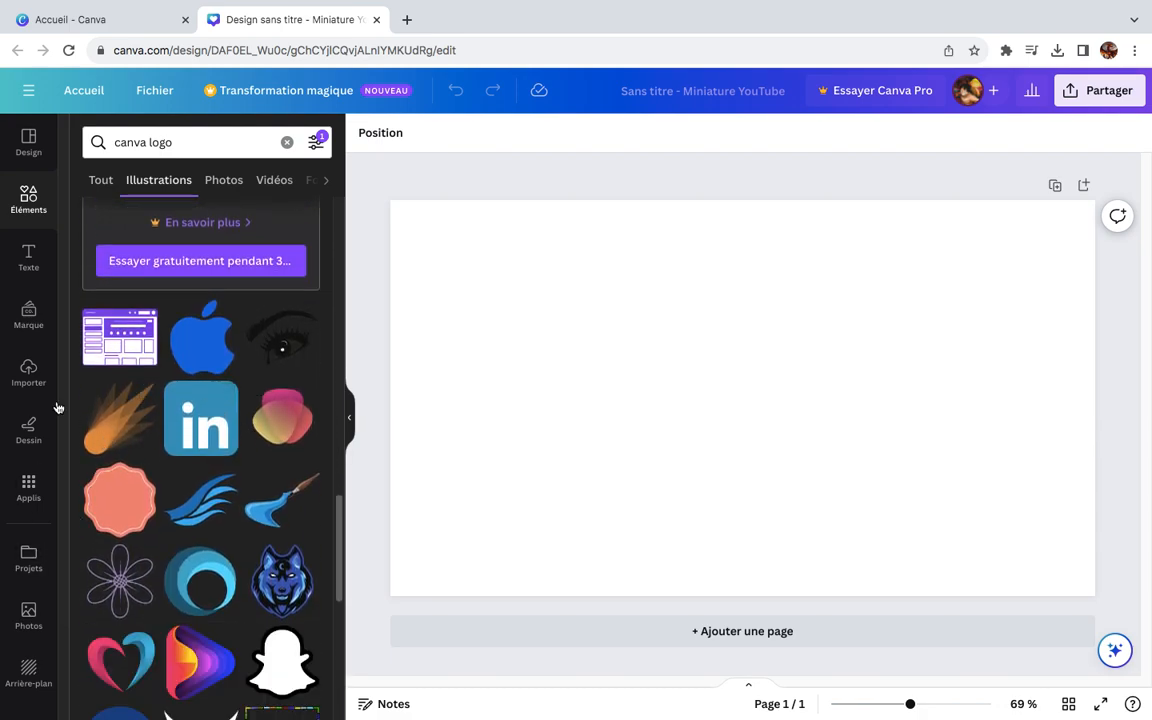
scroll(107, 418, "down", 11)
scroll(185, 417, "down", 4)
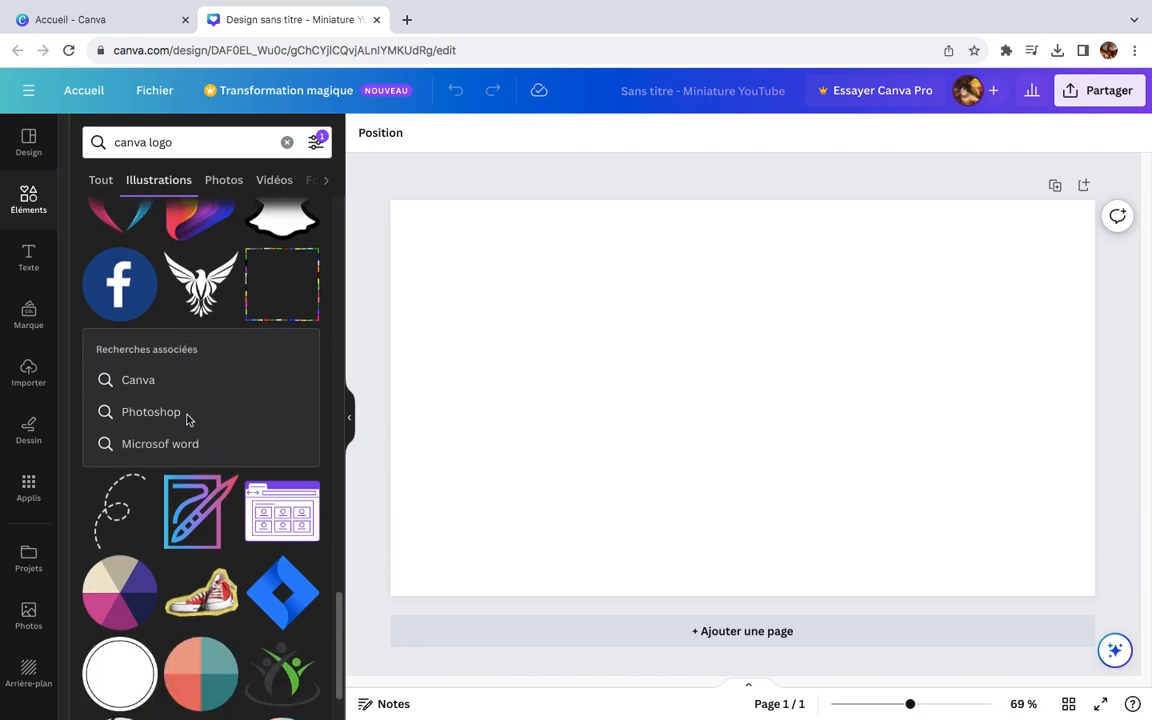
scroll(188, 442, "down", 7)
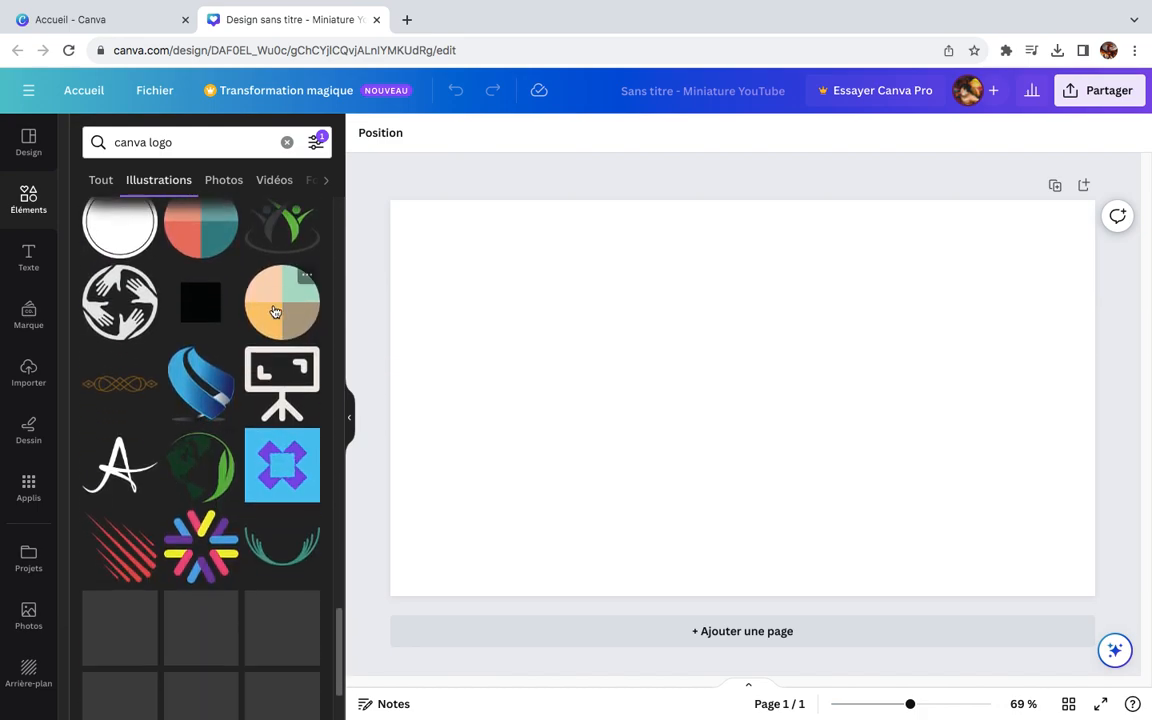
scroll(297, 366, "up", 4)
scroll(297, 366, "down", 12)
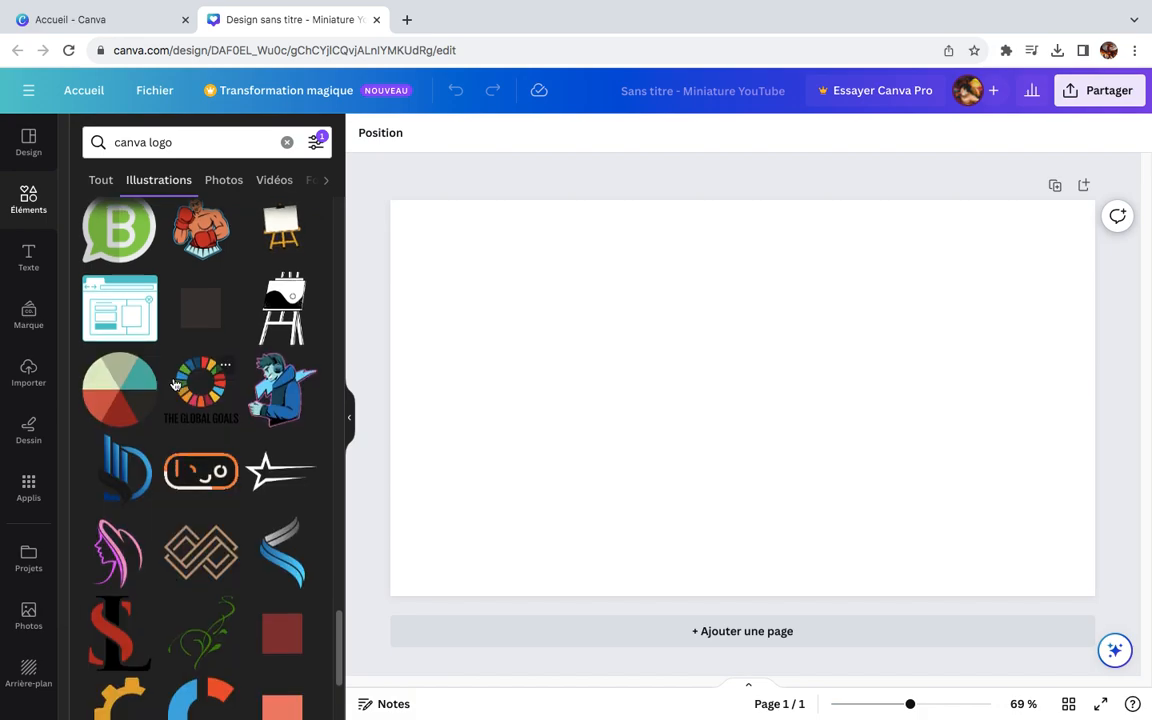
scroll(174, 385, "down", 4)
scroll(174, 385, "down", 4)
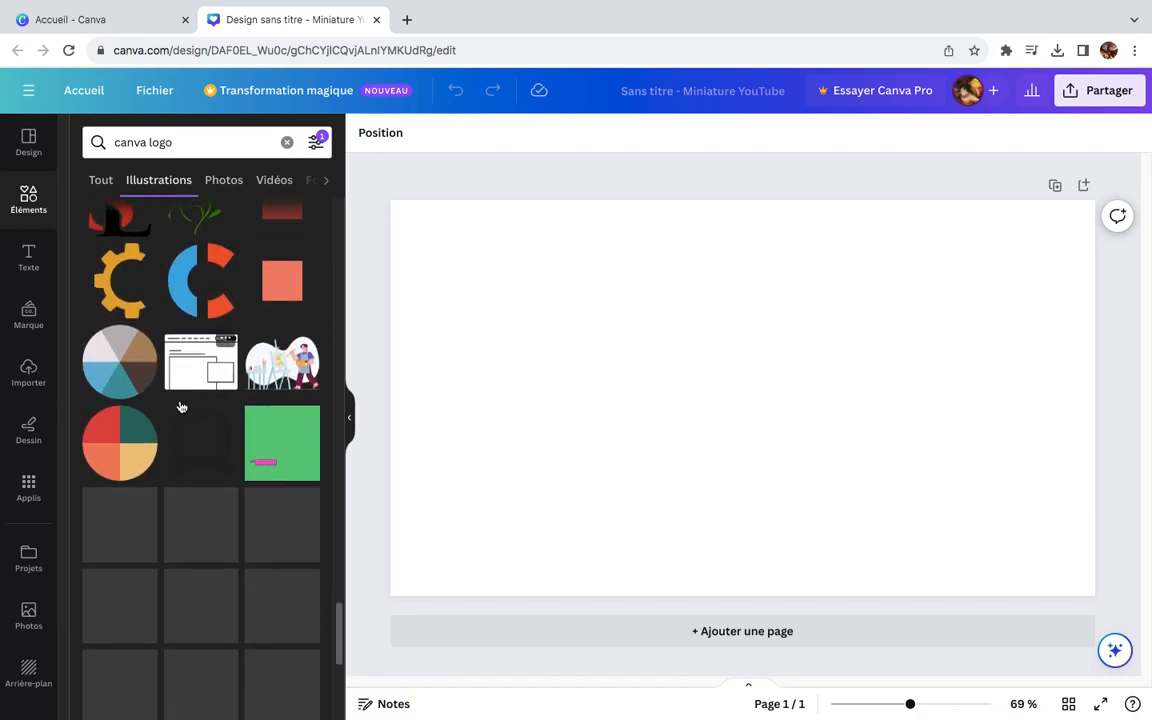
scroll(181, 405, "down", 10)
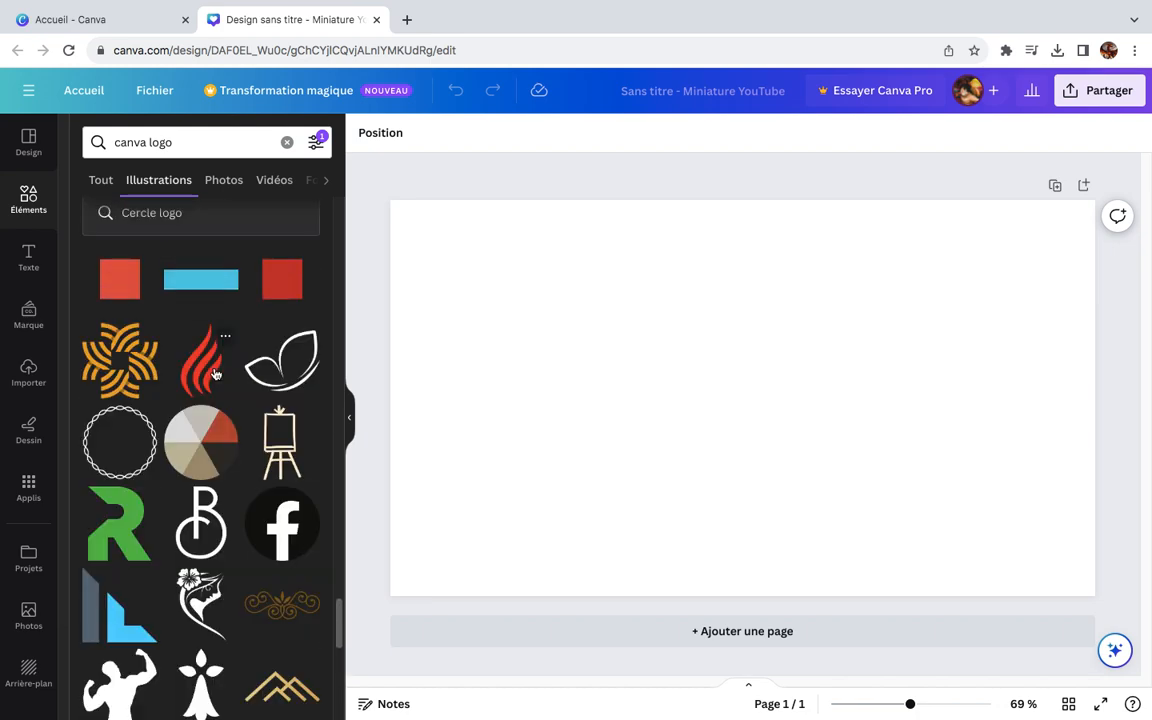
scroll(215, 374, "down", 5)
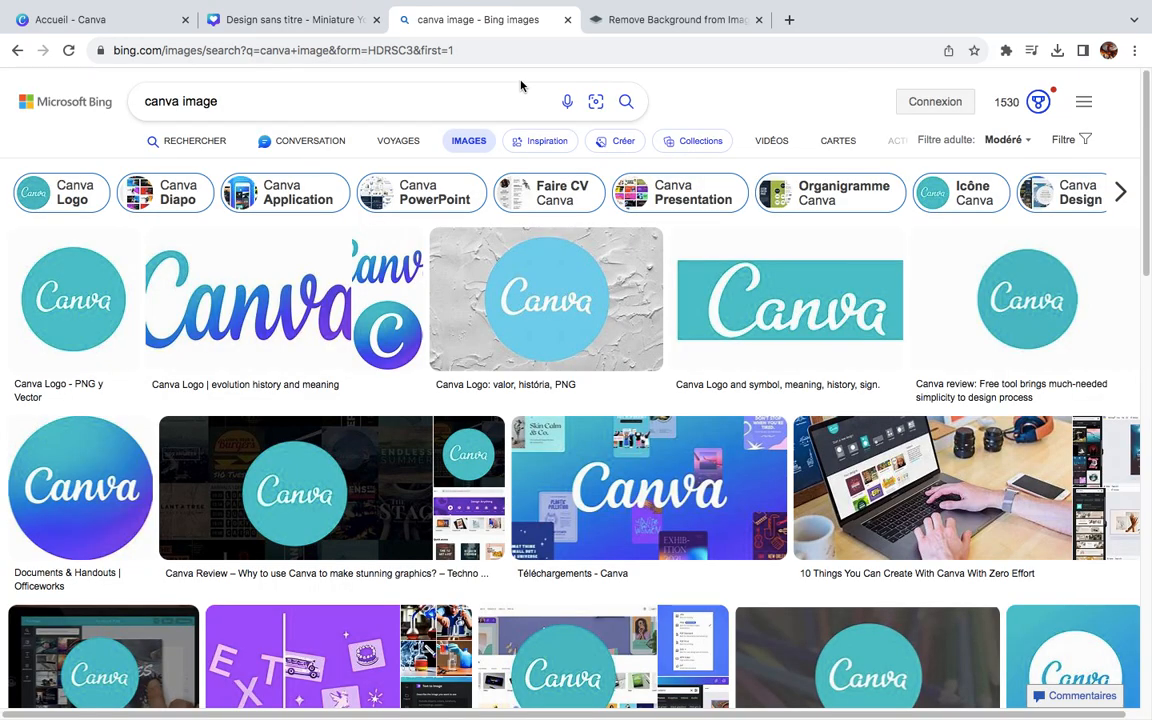
Step: Return to the untitled thumbnail design and examine the illustrations listed for "canva logo inactif"
mouse_move(367, 17)
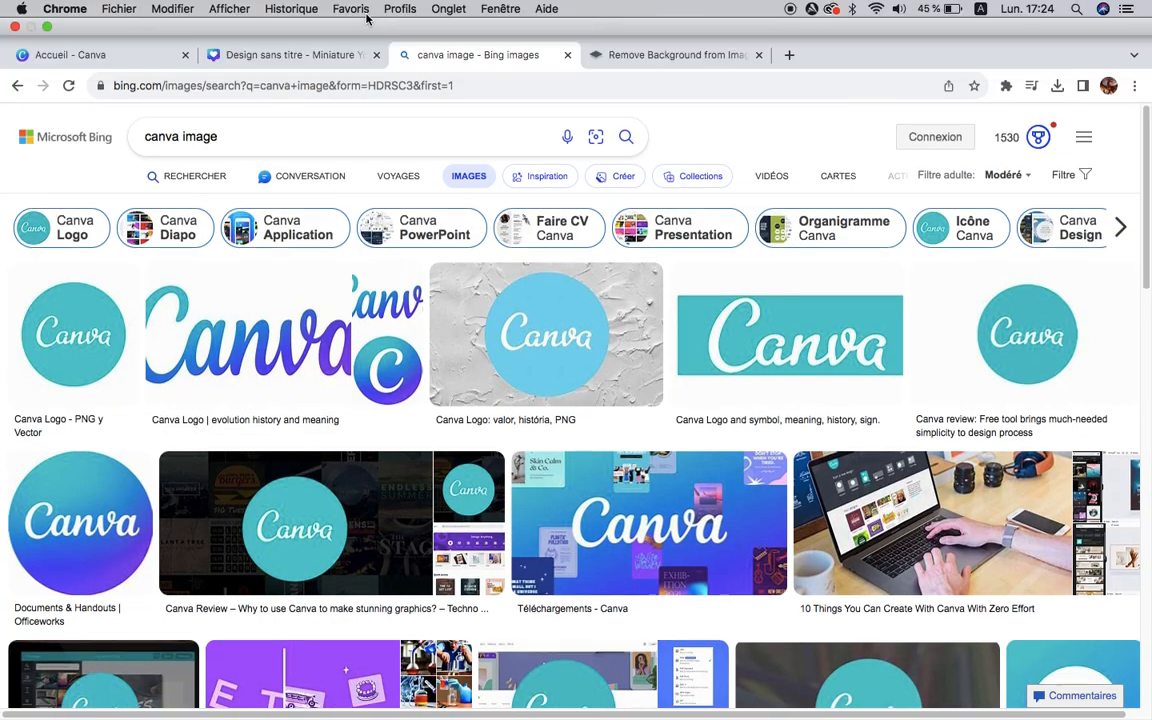
left_click(307, 57)
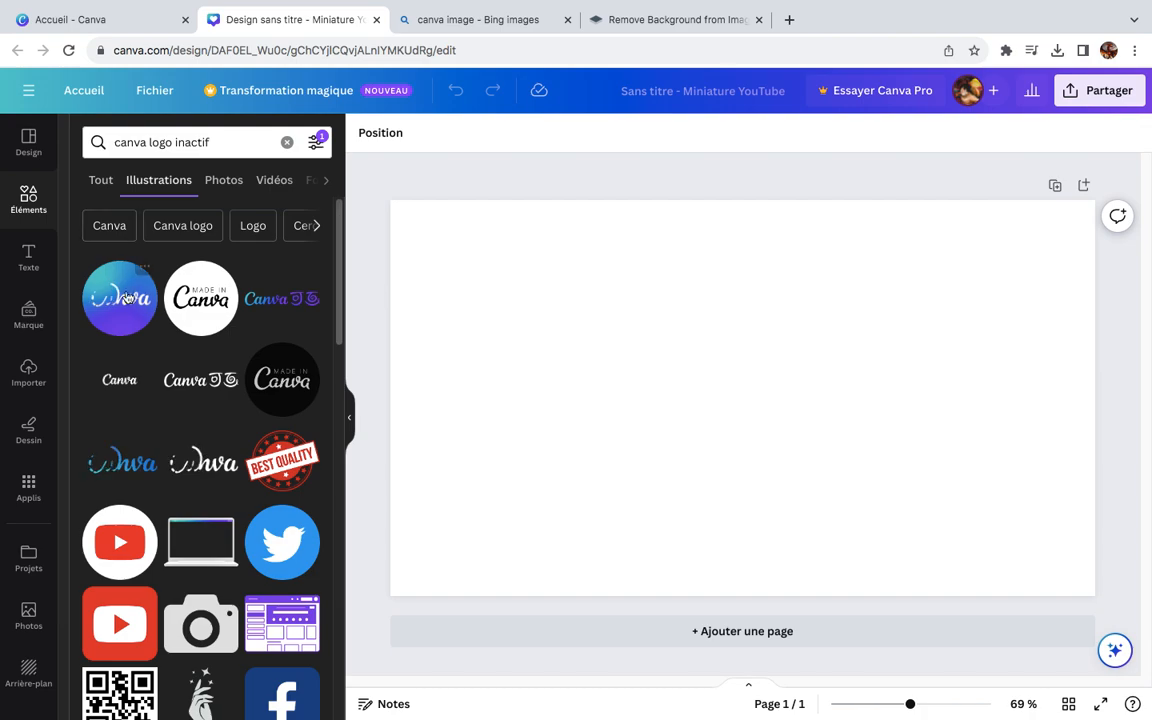
scroll(250, 299, "down", 10)
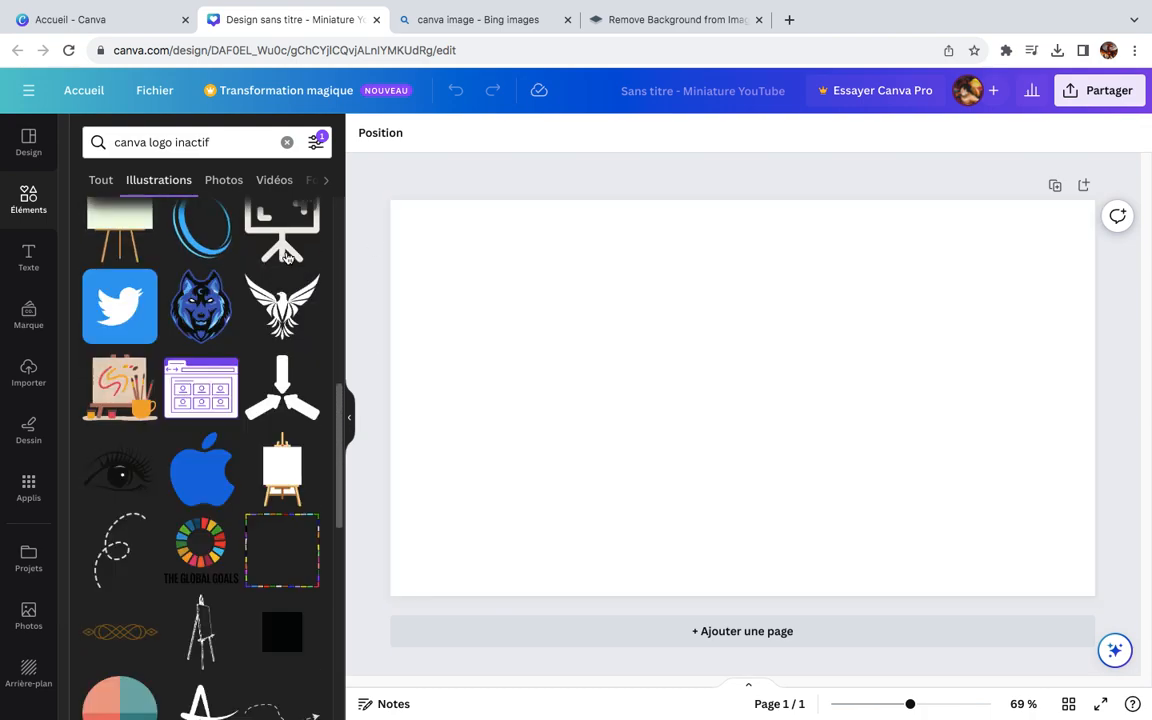
scroll(275, 300, "down", 4)
scroll(275, 327, "down", 5)
scroll(250, 300, "up", 3)
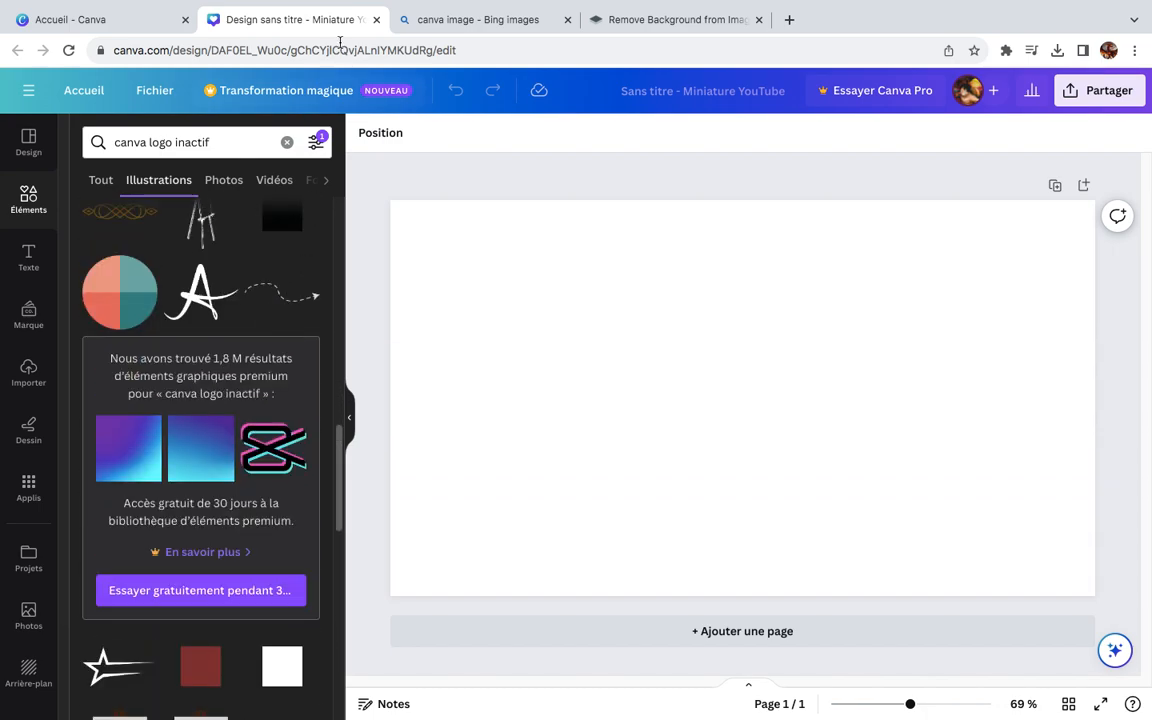
Step: Switch to the Bing image results for "canva image" and open the round blue-purple Canva logo from officeworks.com.au in a new tab
left_click(470, 22)
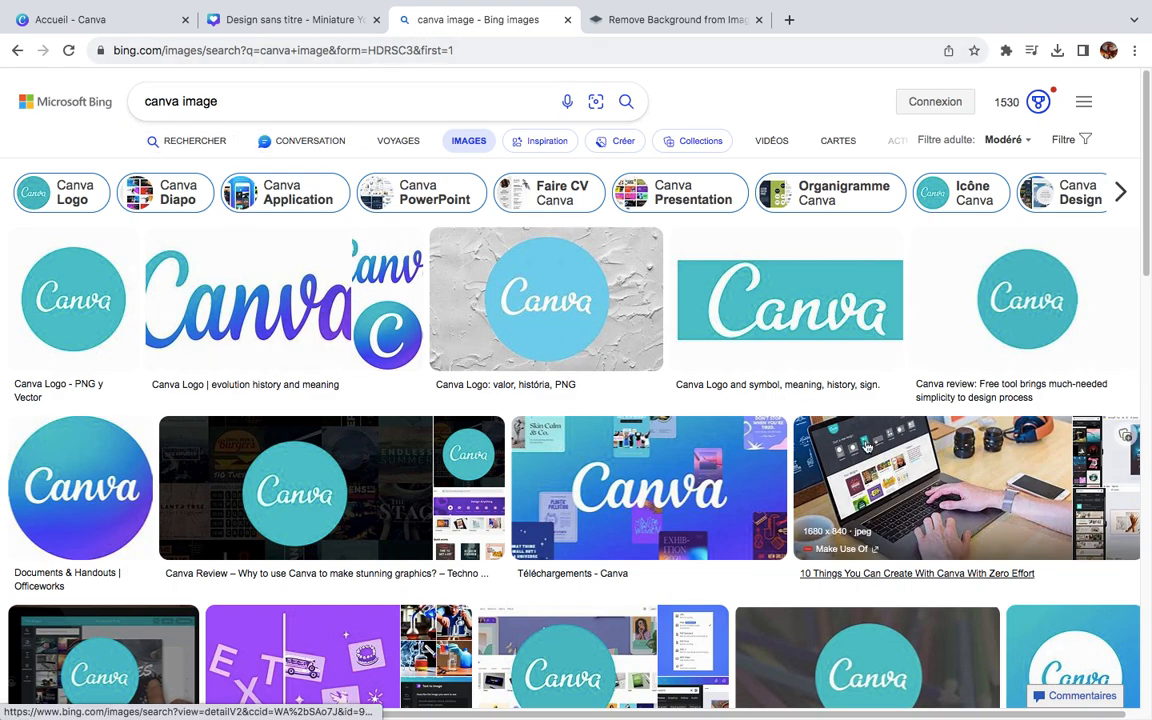
scroll(865, 450, "down", 3)
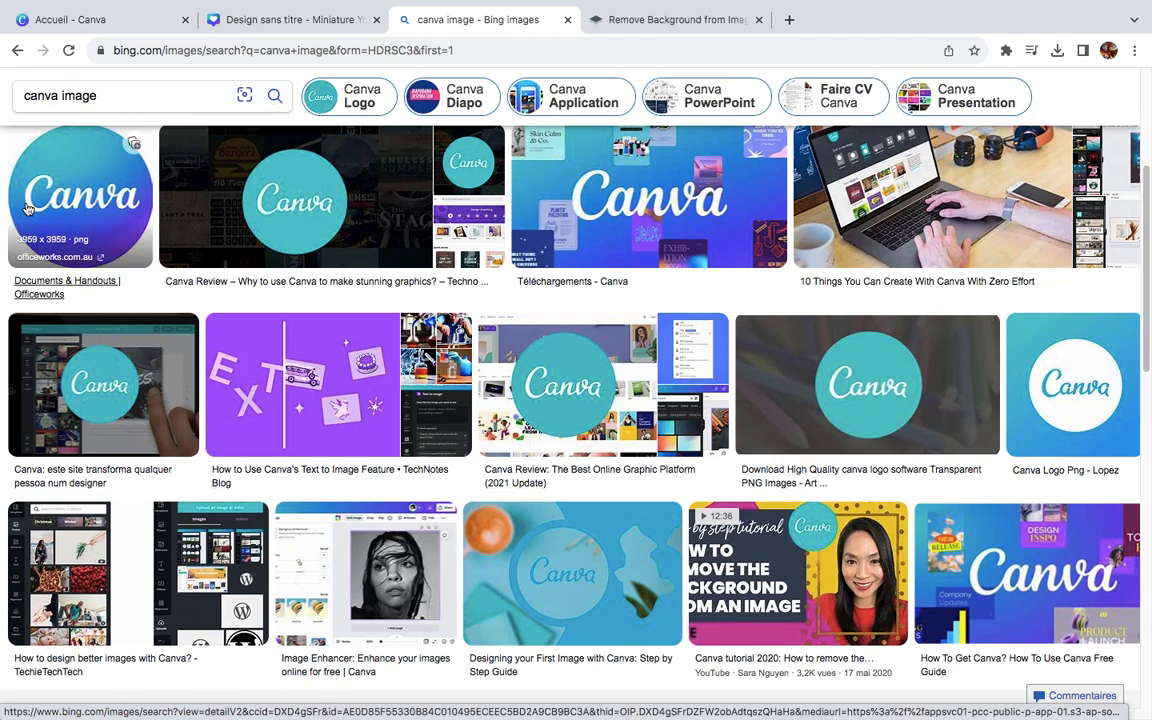
middle_click(106, 210)
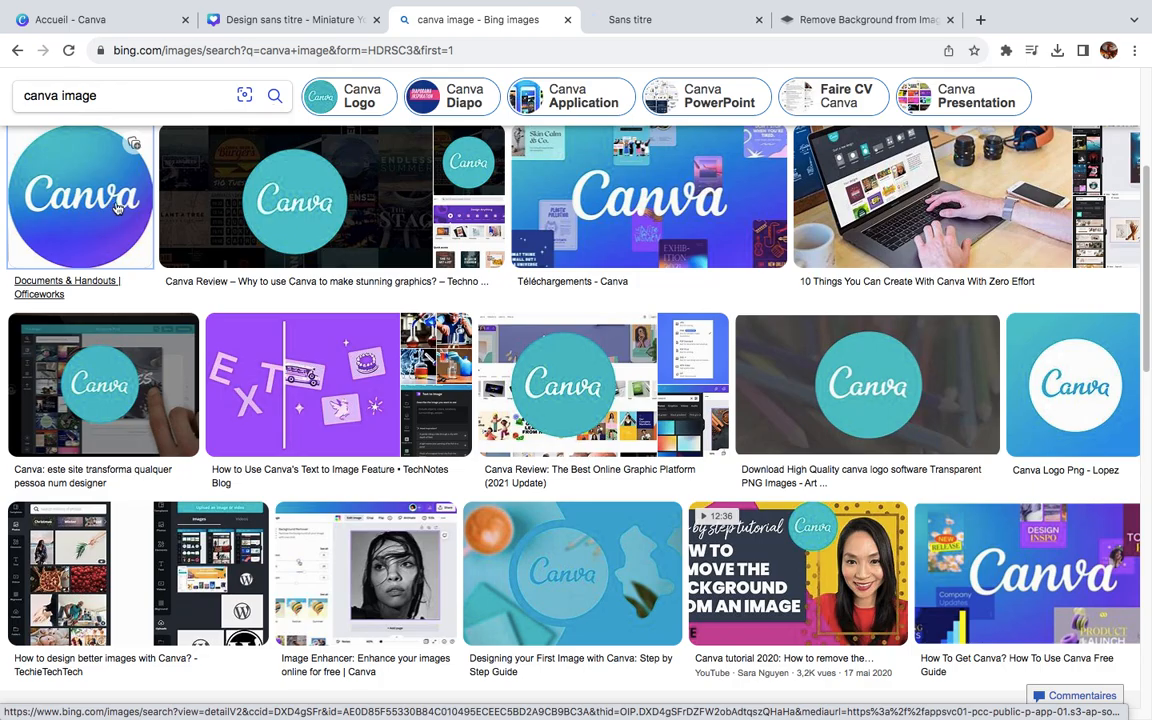
Step: Examine the remaining Bing image results for "canva image" for other usable Canva logos
scroll(597, 400, "down", 3)
scroll(597, 404, "down", 5)
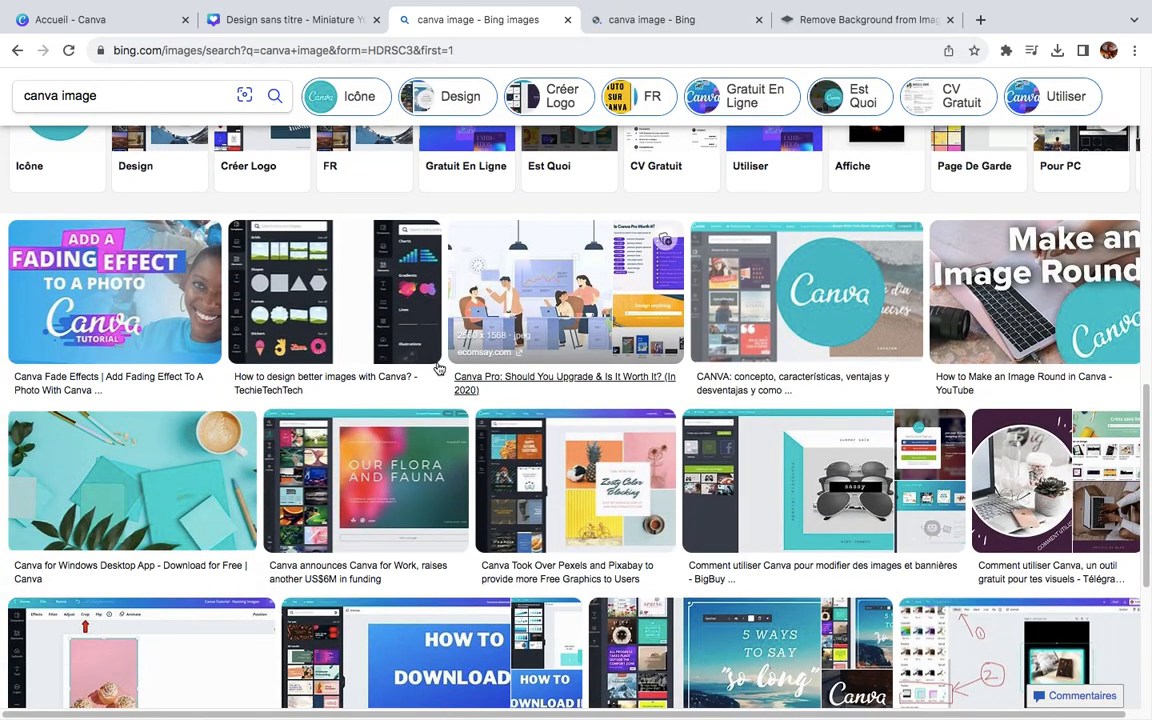
scroll(437, 369, "down", 5)
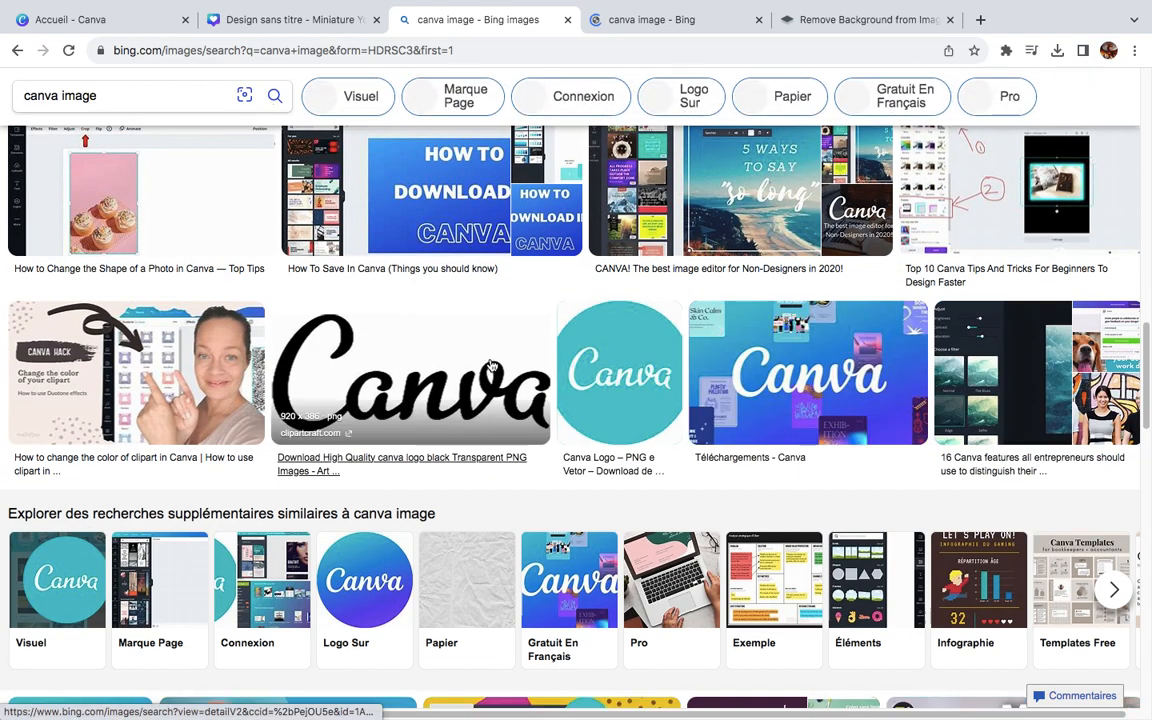
scroll(450, 541, "down", 3)
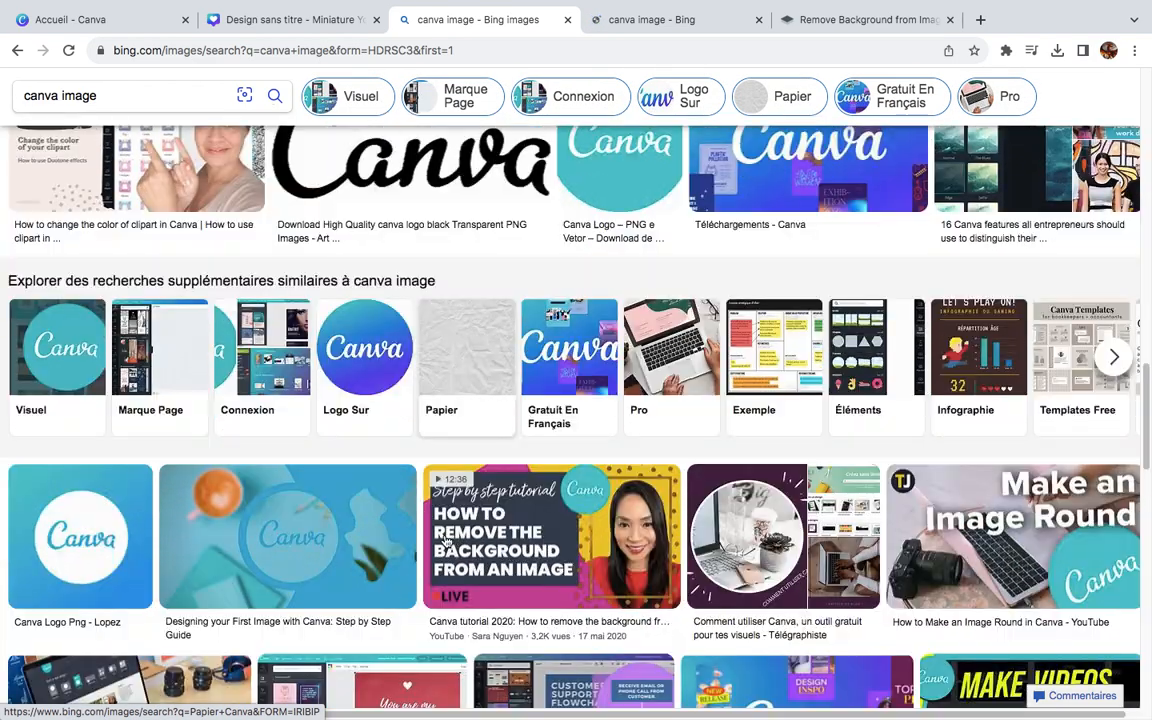
scroll(447, 541, "down", 10)
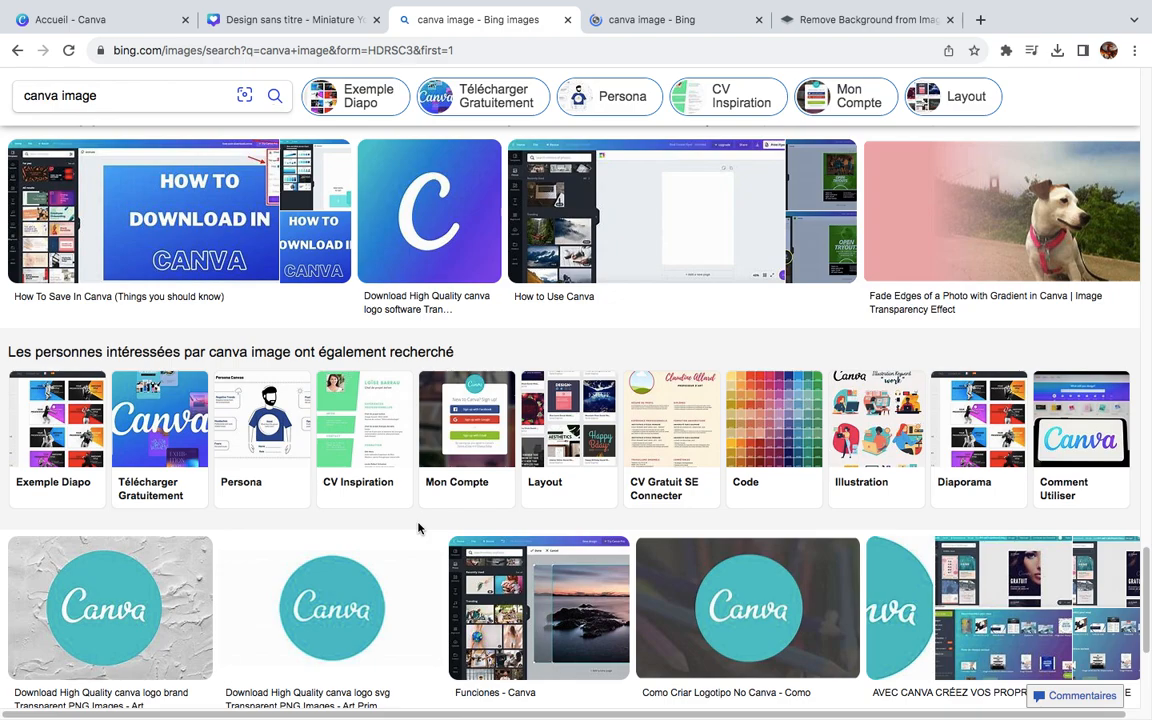
scroll(419, 529, "down", 8)
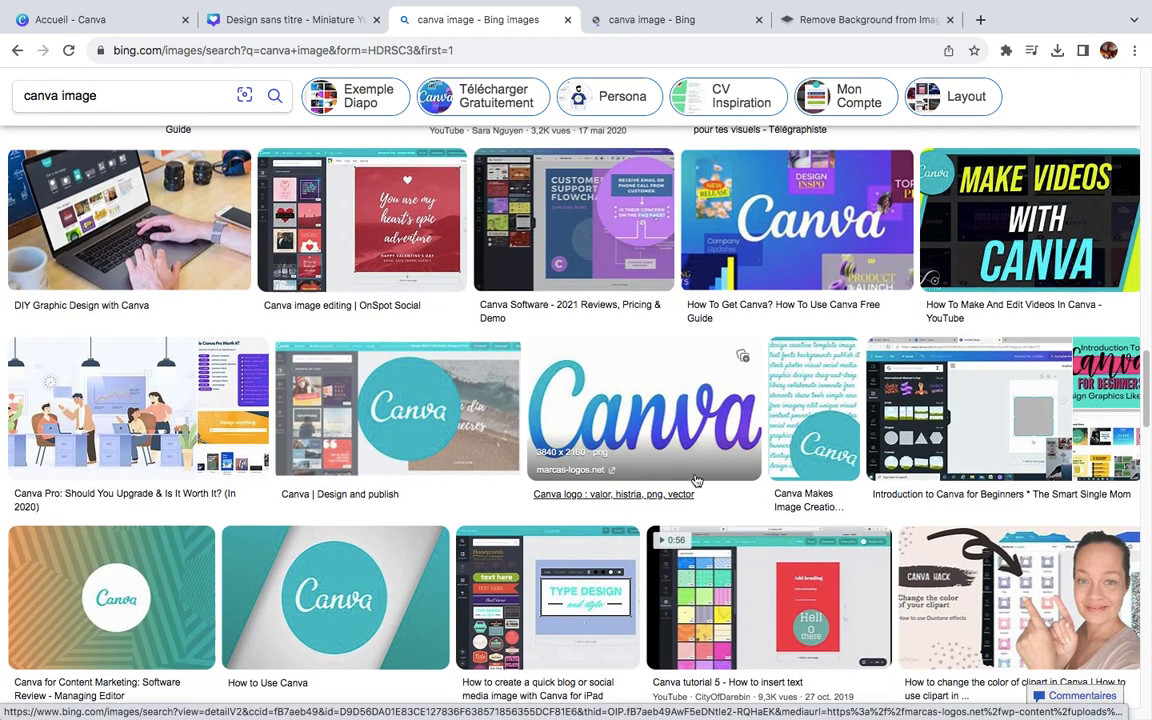
scroll(697, 481, "down", 5)
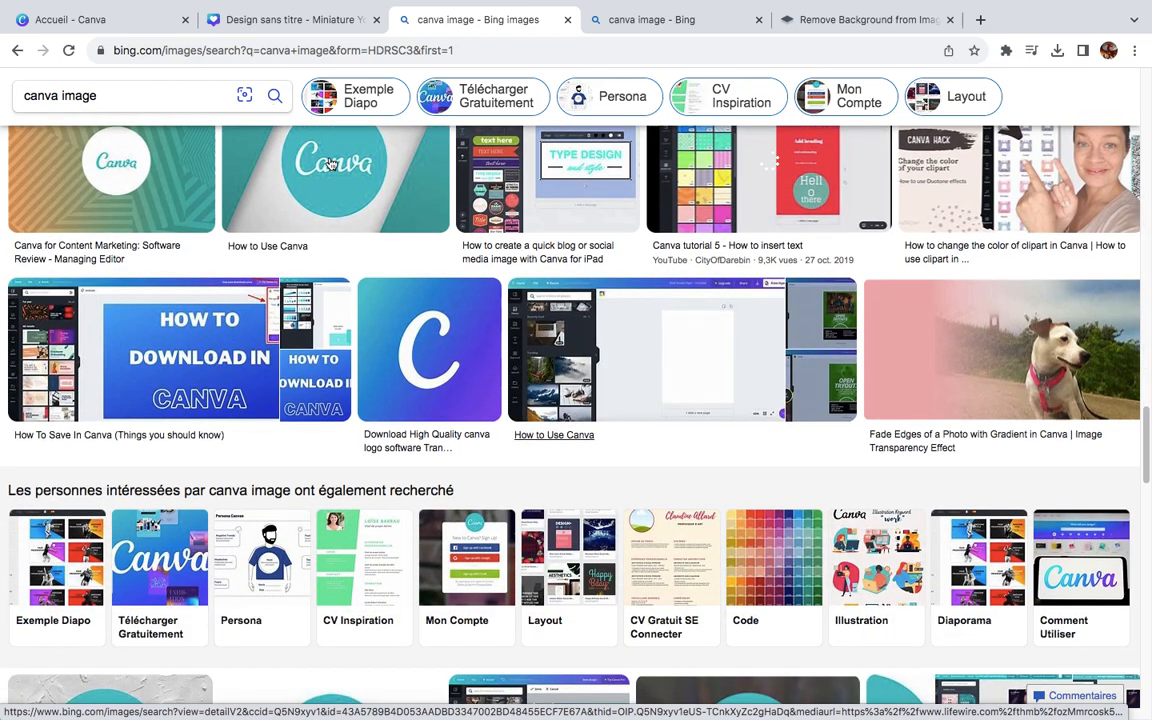
Step: Change the Bing image search to "canva logo" and run it
left_click(140, 95)
key("BackSpace")
key("BackSpace")
key("BackSpace")
key("BackSpace")
key("BackSpace")
type("lo")
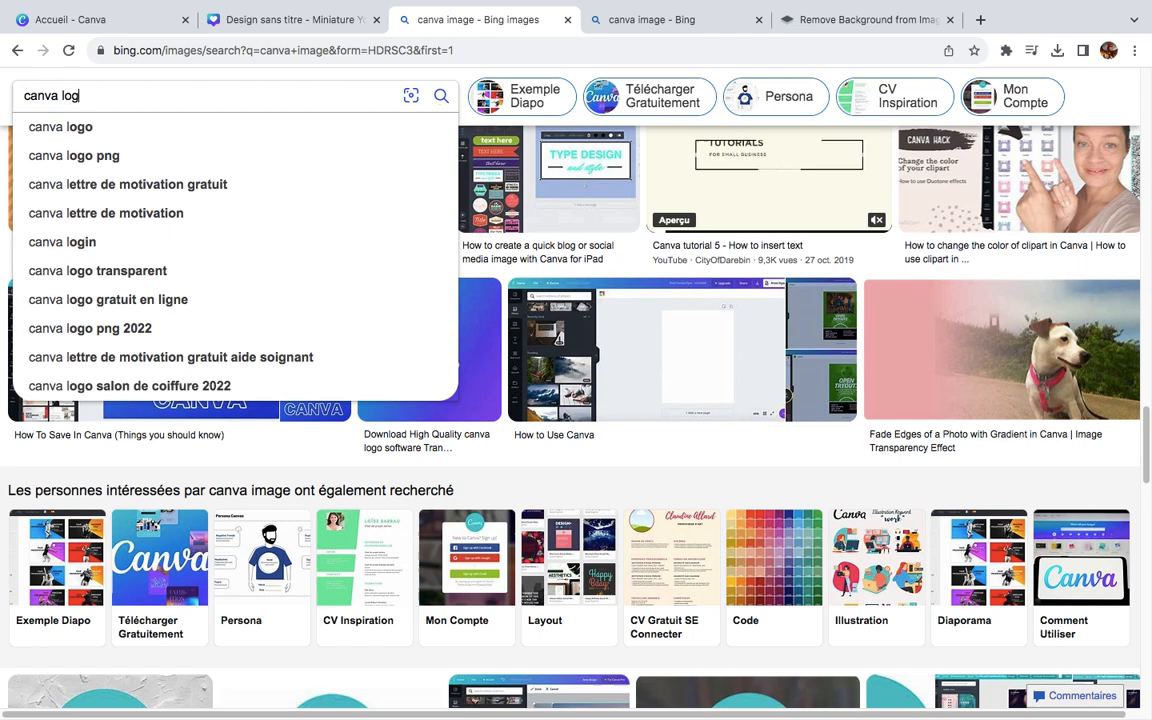
type("go")
key("Return")
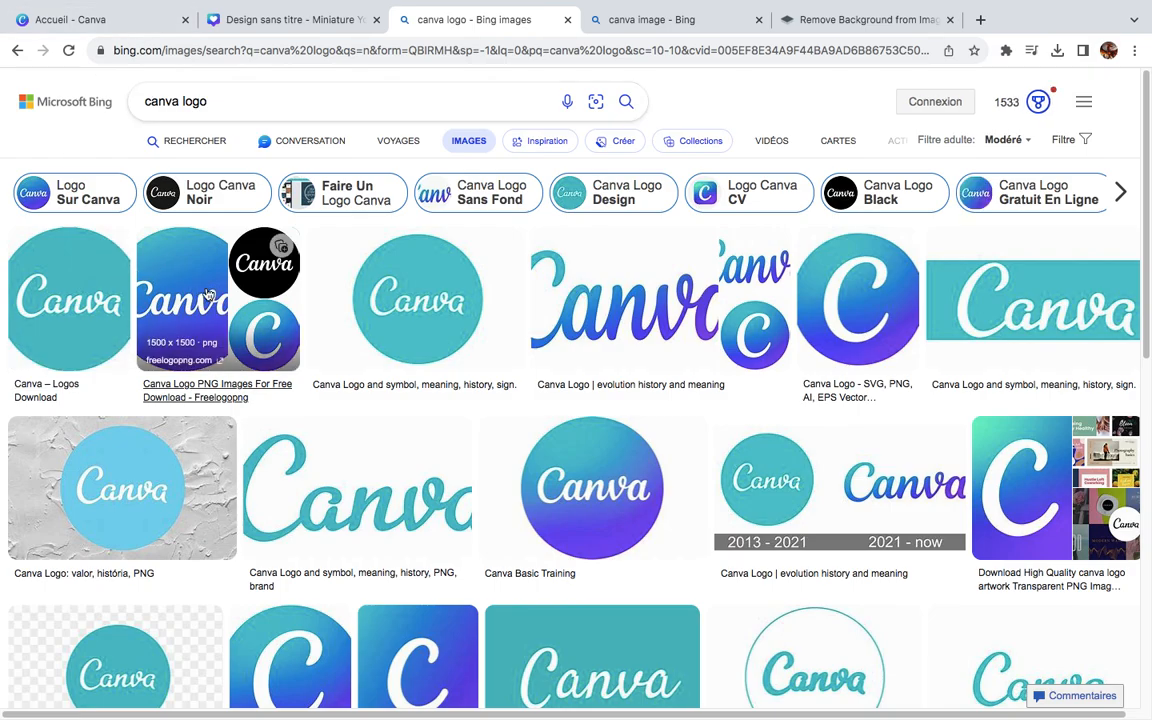
Step: Look through the "canva logo" image results and open the related HD logo search
scroll(549, 378, "down", 1)
scroll(549, 378, "down", 8)
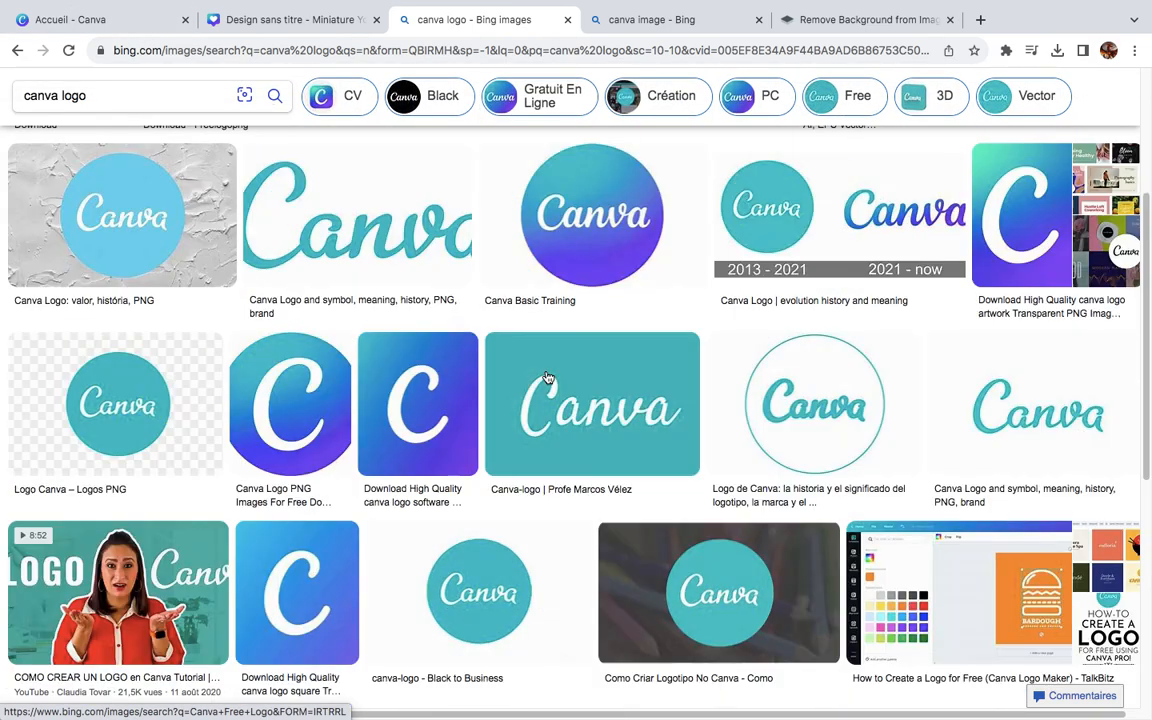
scroll(549, 378, "down", 7)
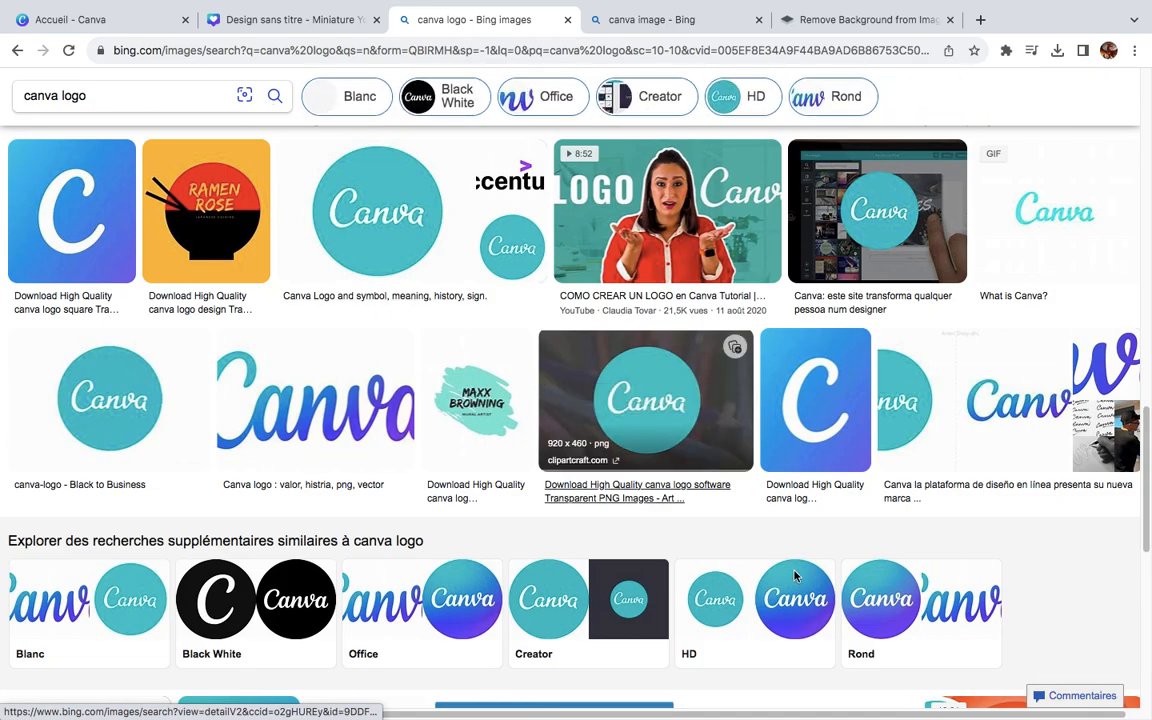
scroll(768, 525, "down", 2)
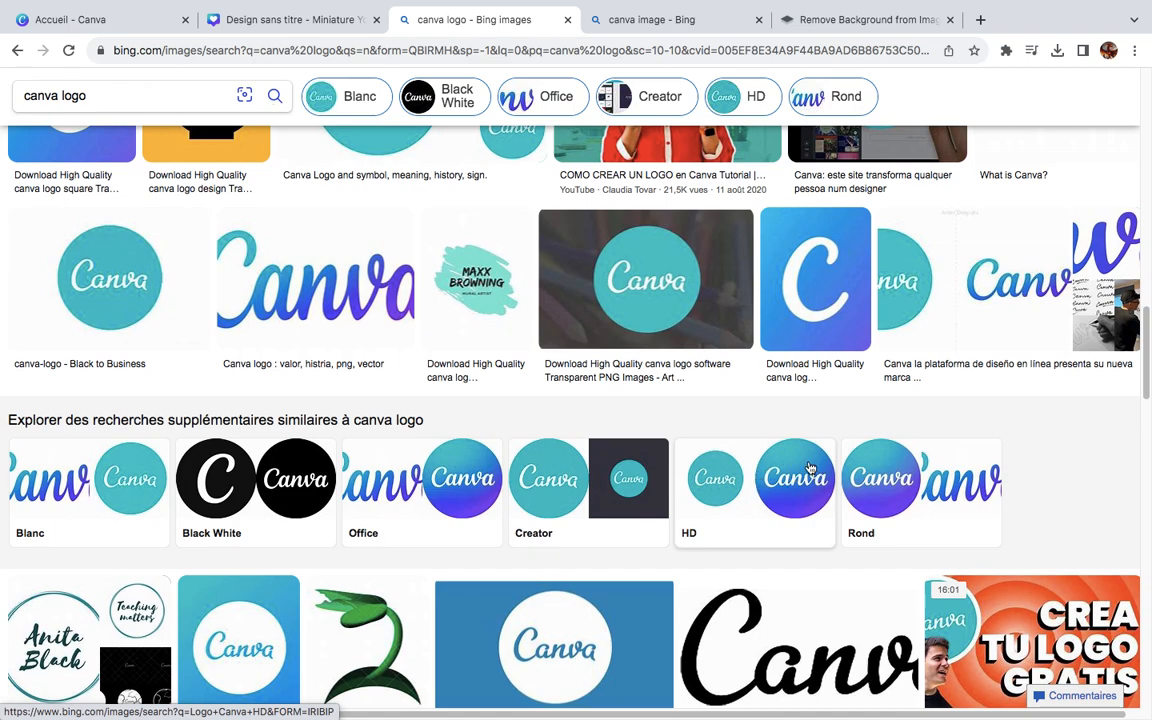
left_click(782, 484)
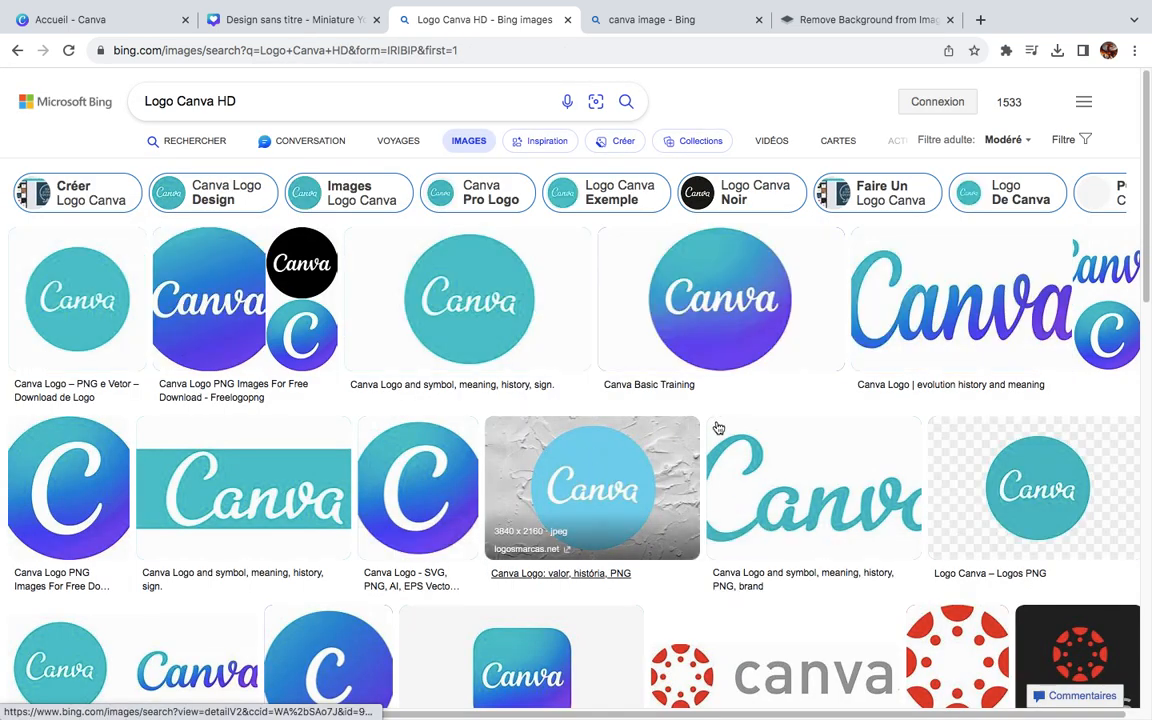
Step: Examine the "Logo Canva HD" image results for a suitable logo
scroll(716, 430, "down", 3)
scroll(718, 430, "up", 2)
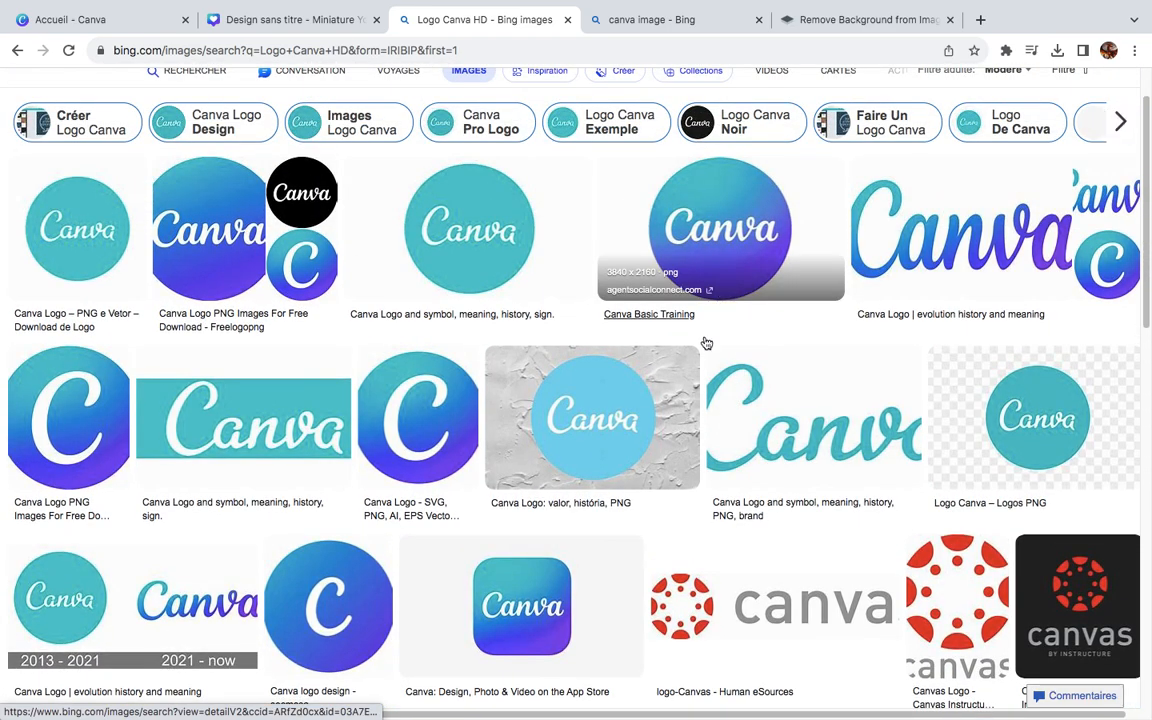
scroll(705, 340, "down", 8)
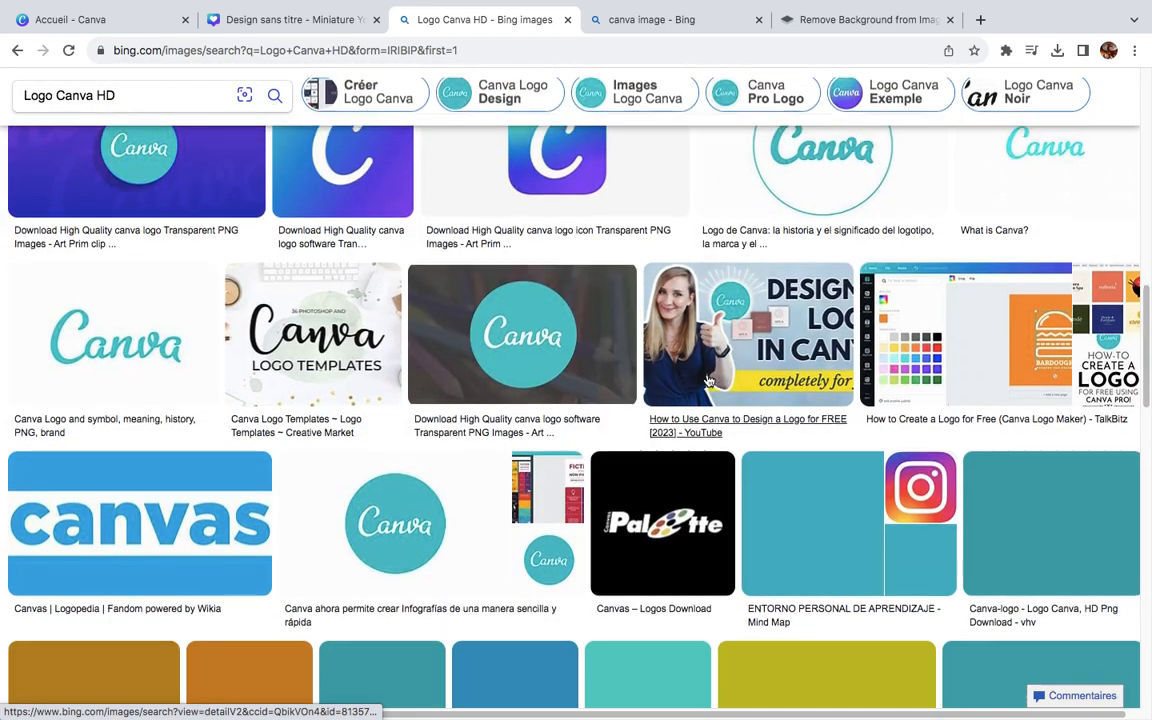
scroll(707, 381, "down", 3)
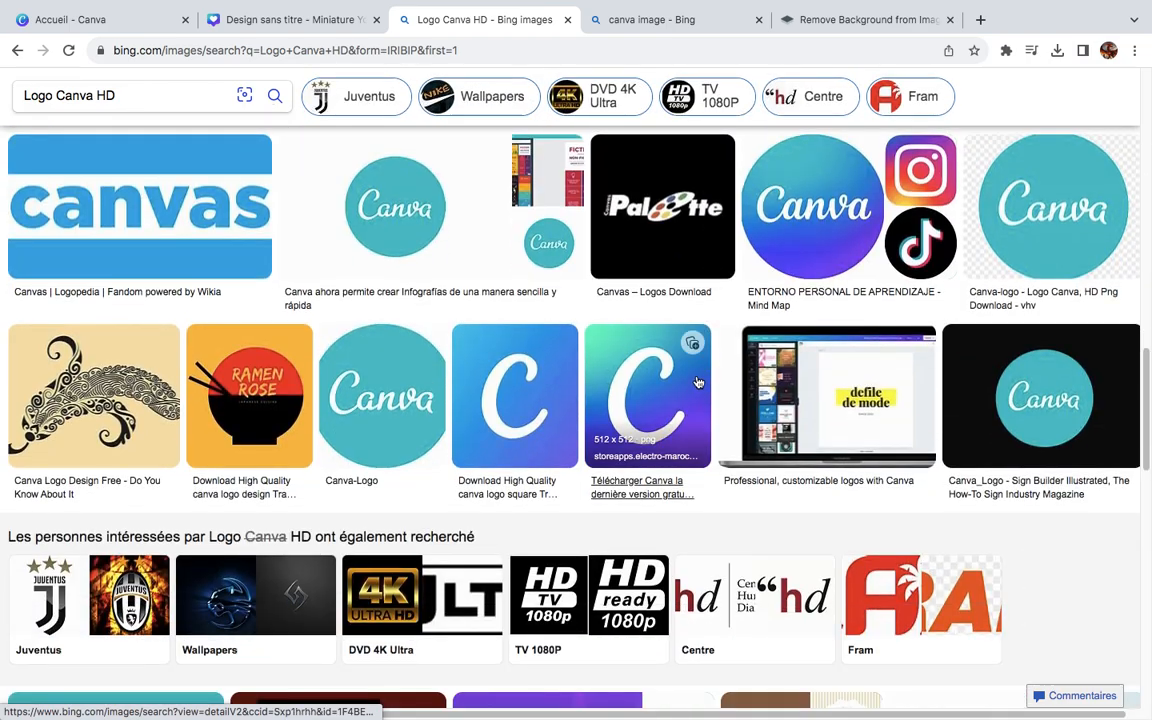
scroll(709, 378, "down", 1)
scroll(709, 375, "down", 10)
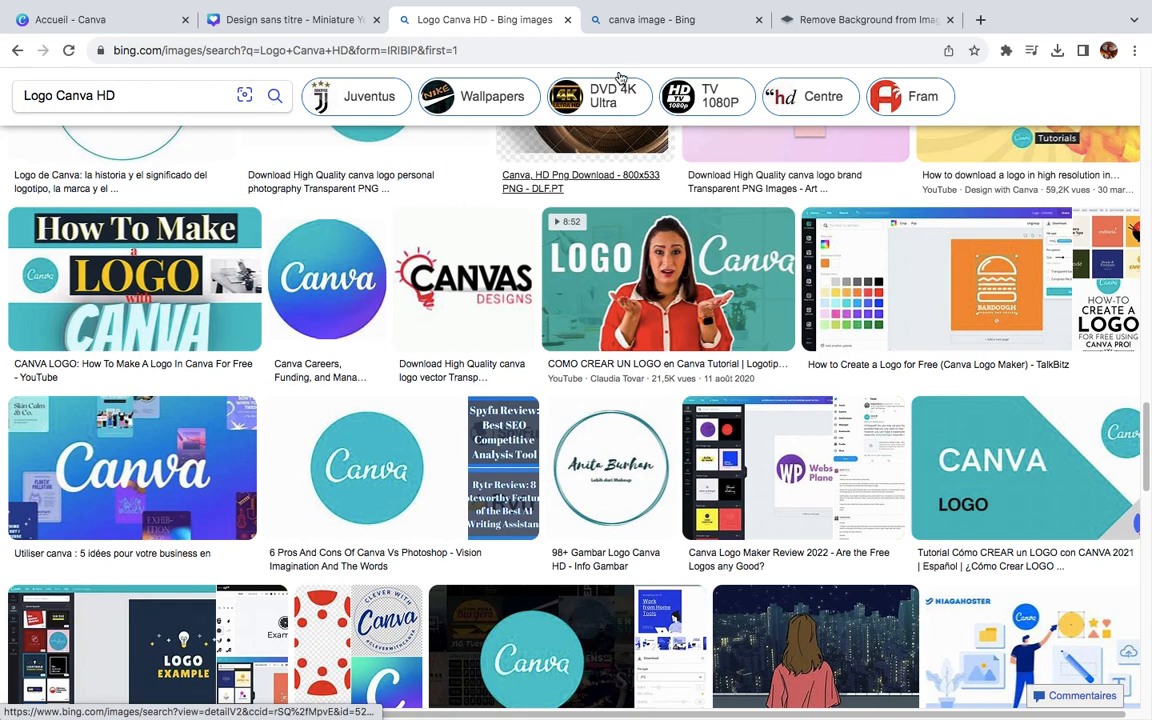
Step: Copy the round Canva logo image from its already opened Bing page and paste it into remove.bg to strip its background
left_click(632, 22)
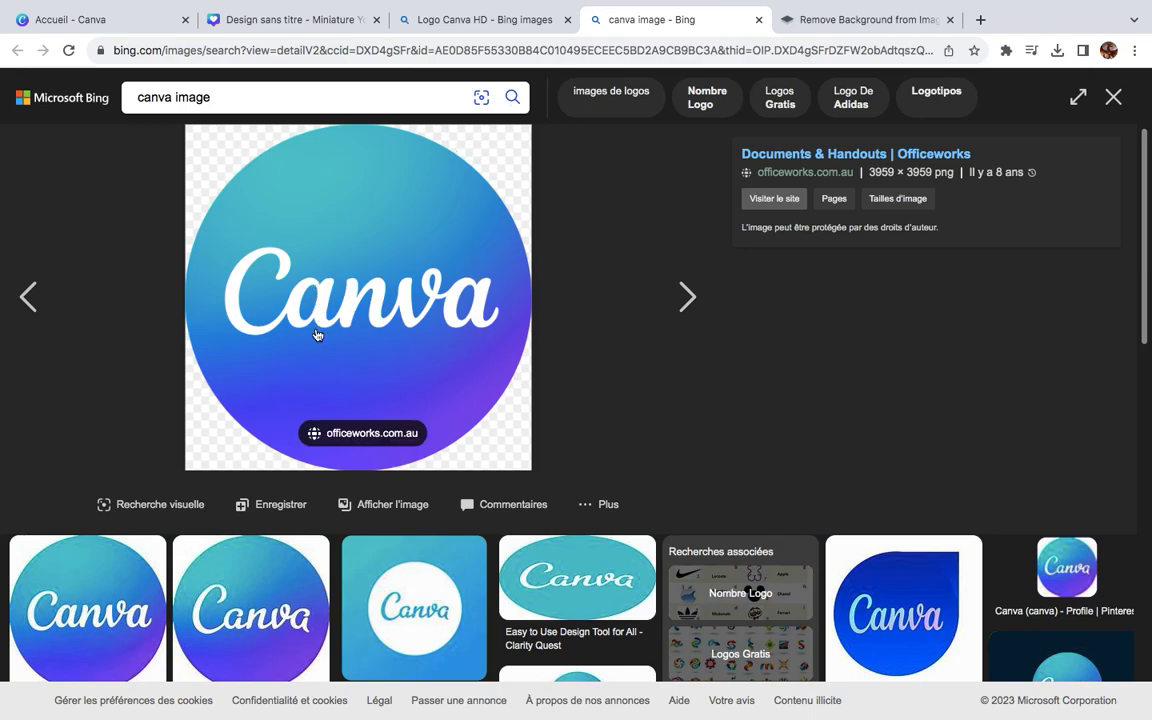
right_click(313, 313)
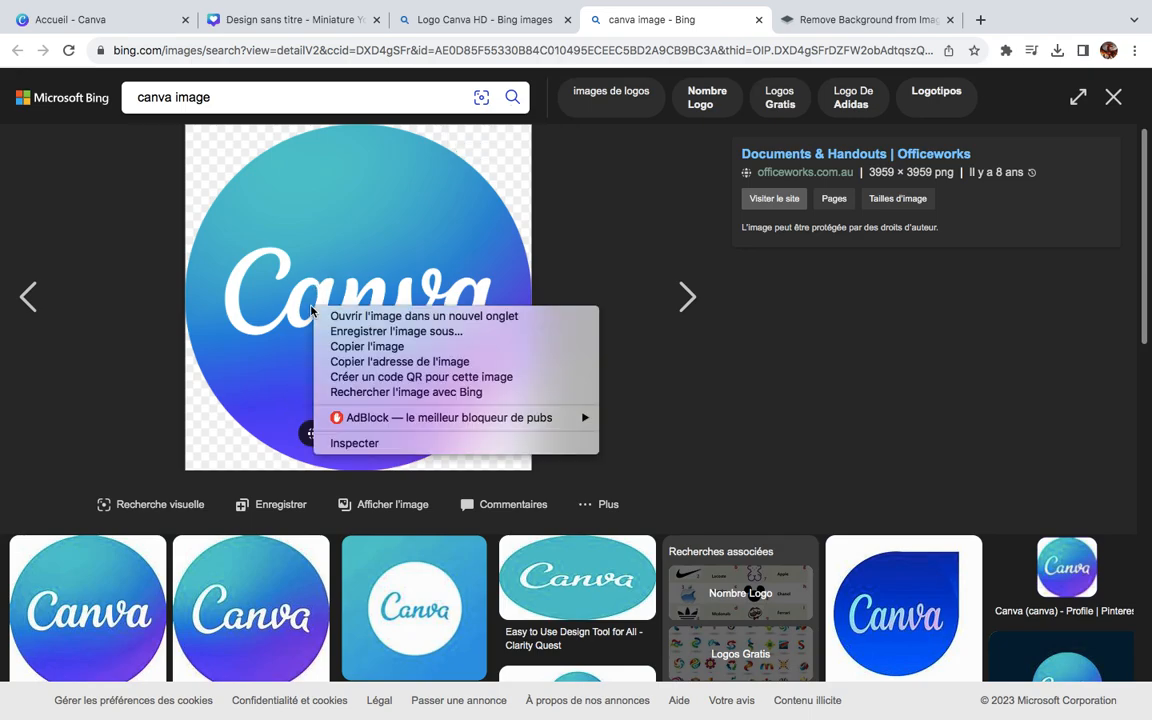
left_click(375, 347)
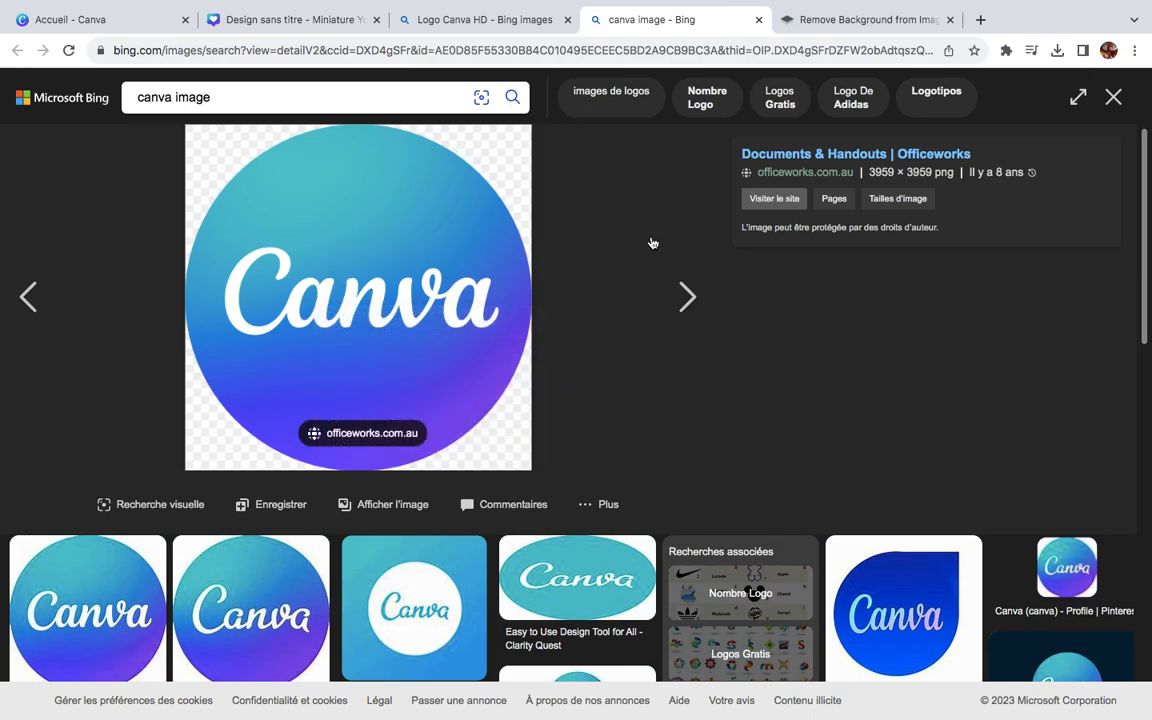
left_click(916, 27)
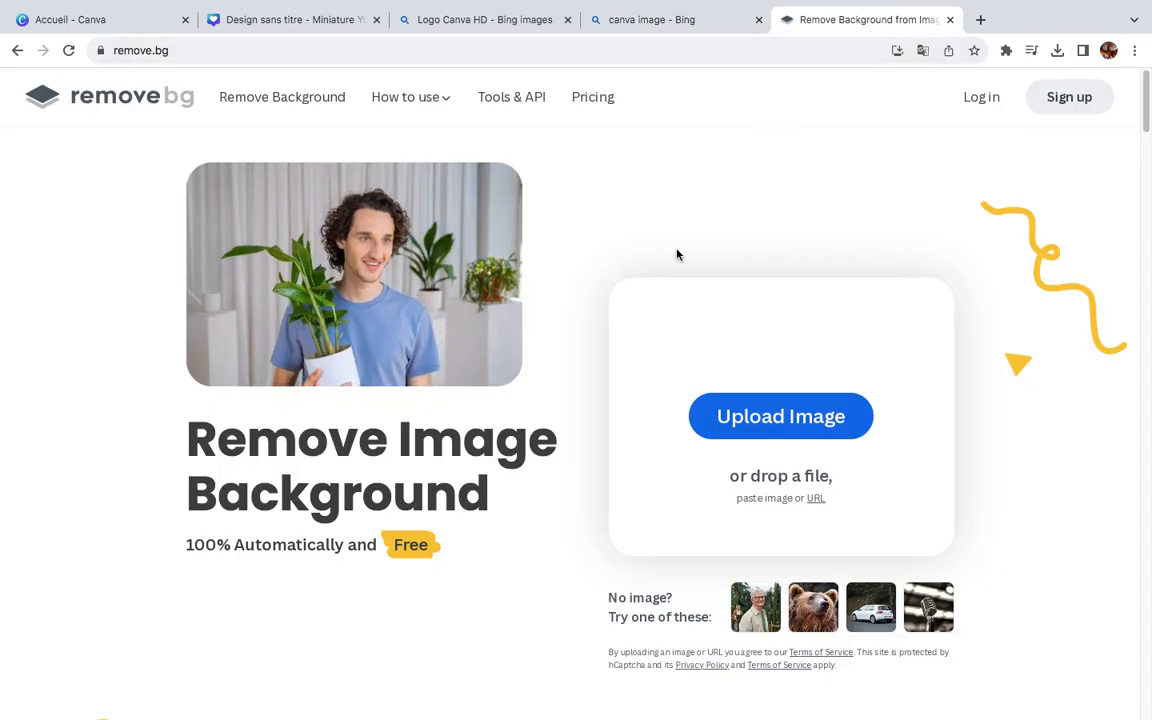
key("ctrl+v")
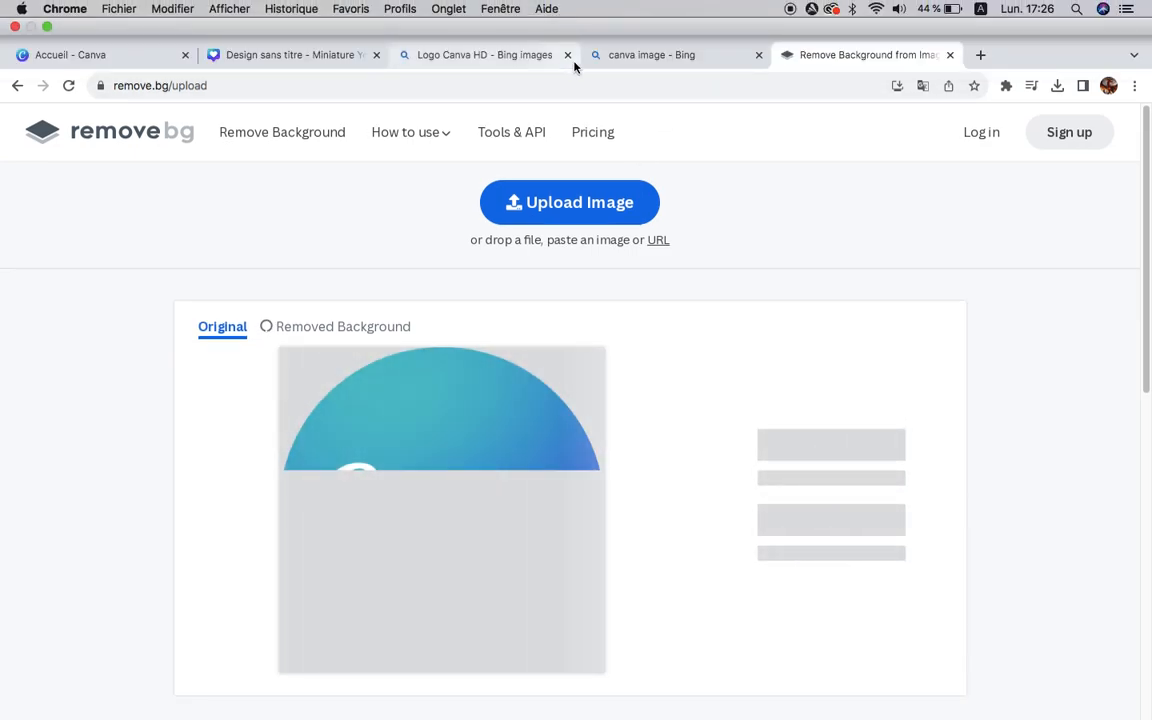
Step: Close both Bing tabs and download the 500 × 500 preview of the logo with its background removed
left_click(567, 57)
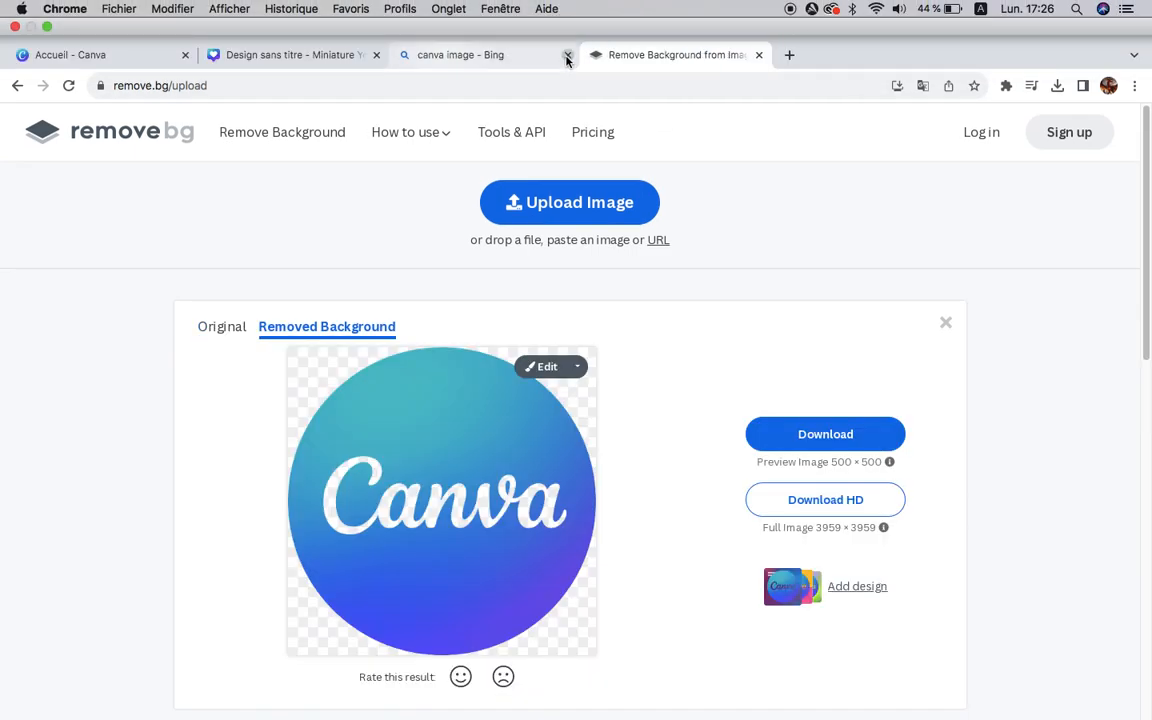
left_click(567, 57)
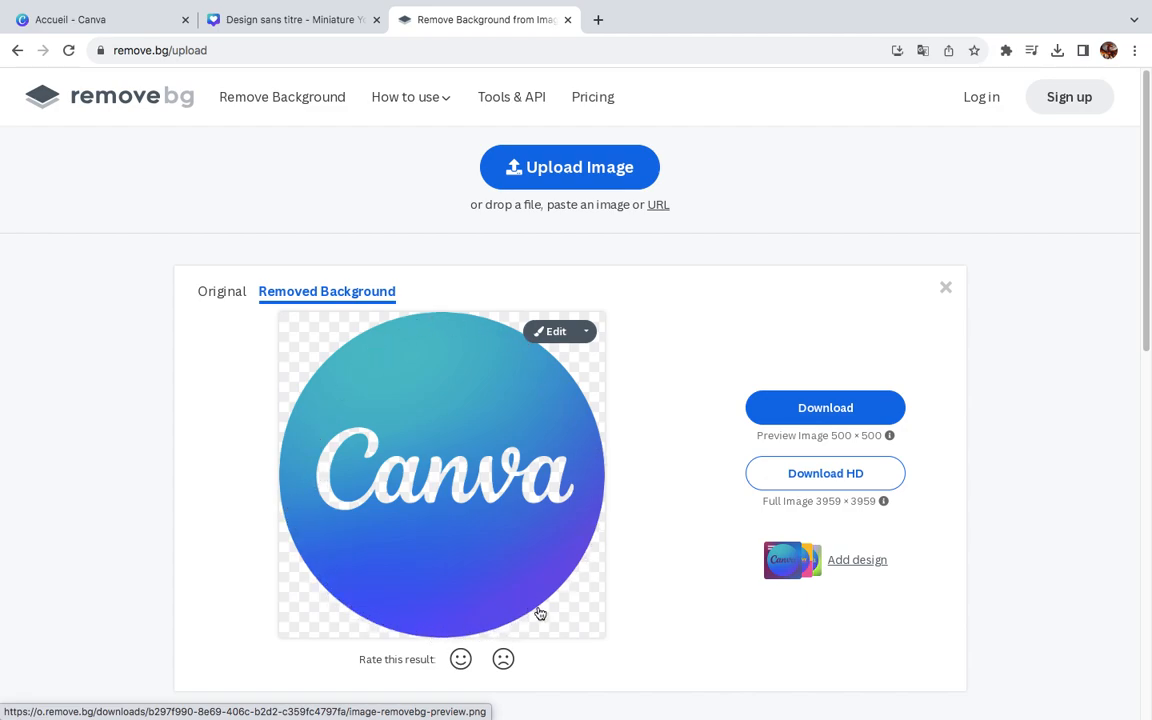
left_click(824, 408)
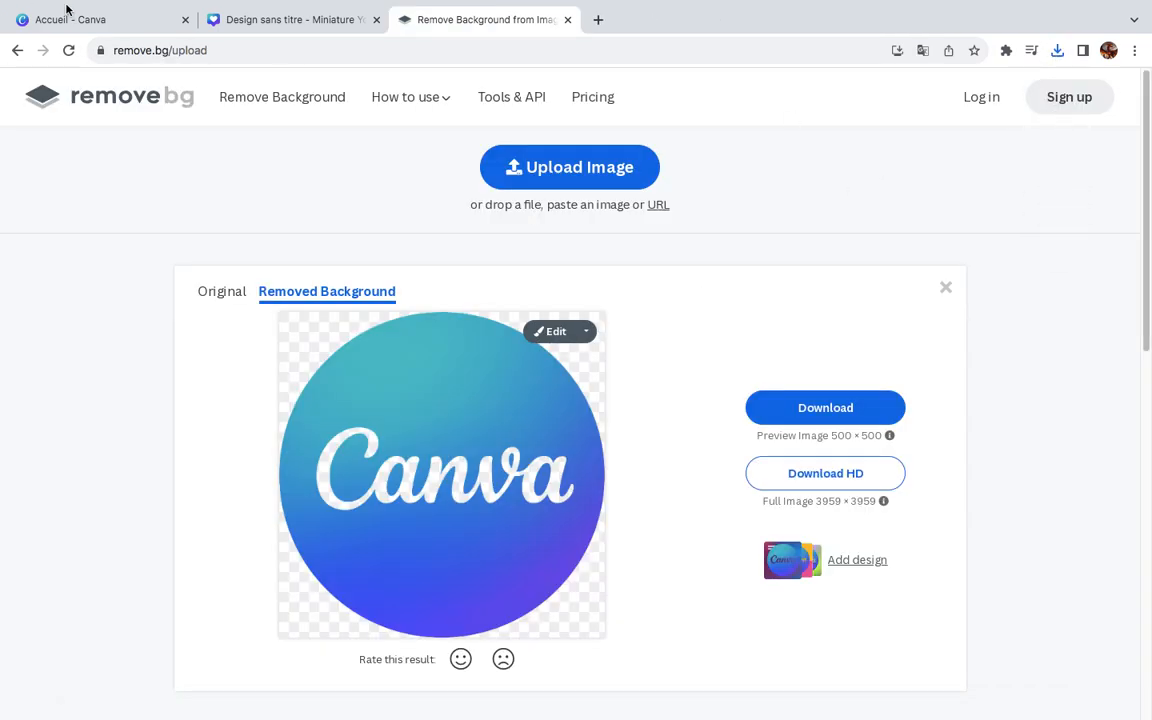
Step: Return to the YouTube thumbnail design, import the Canva logo, and adjust its position on the page
left_click(267, 18)
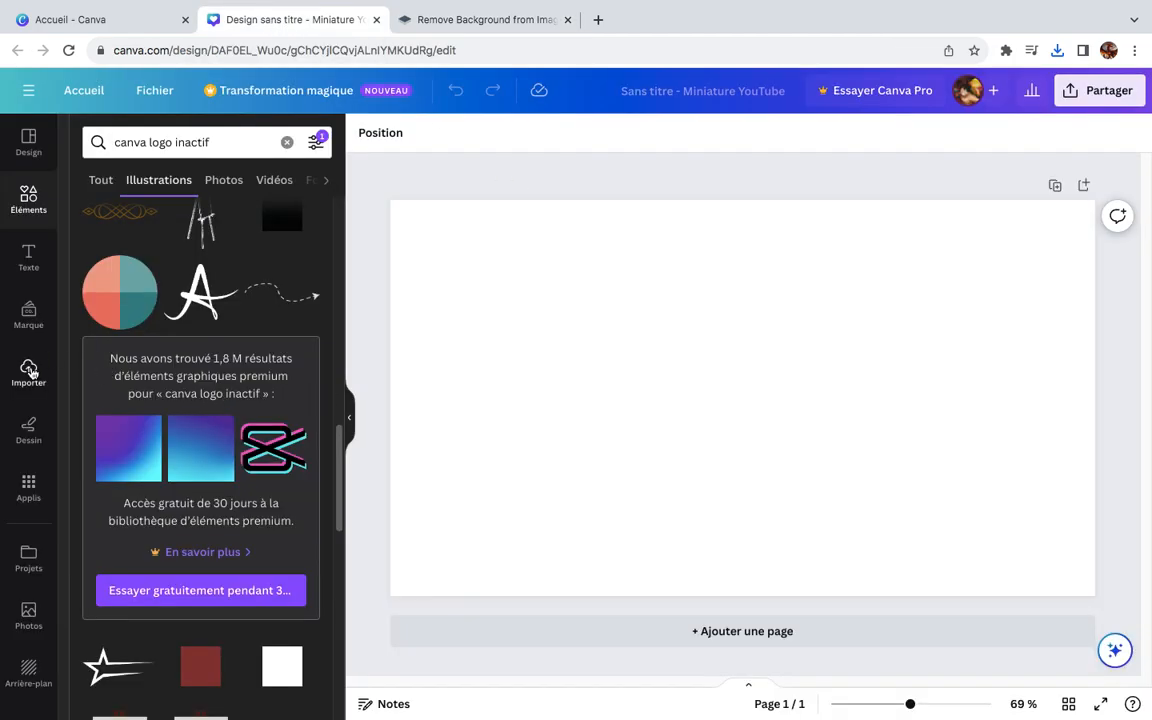
left_click(30, 372)
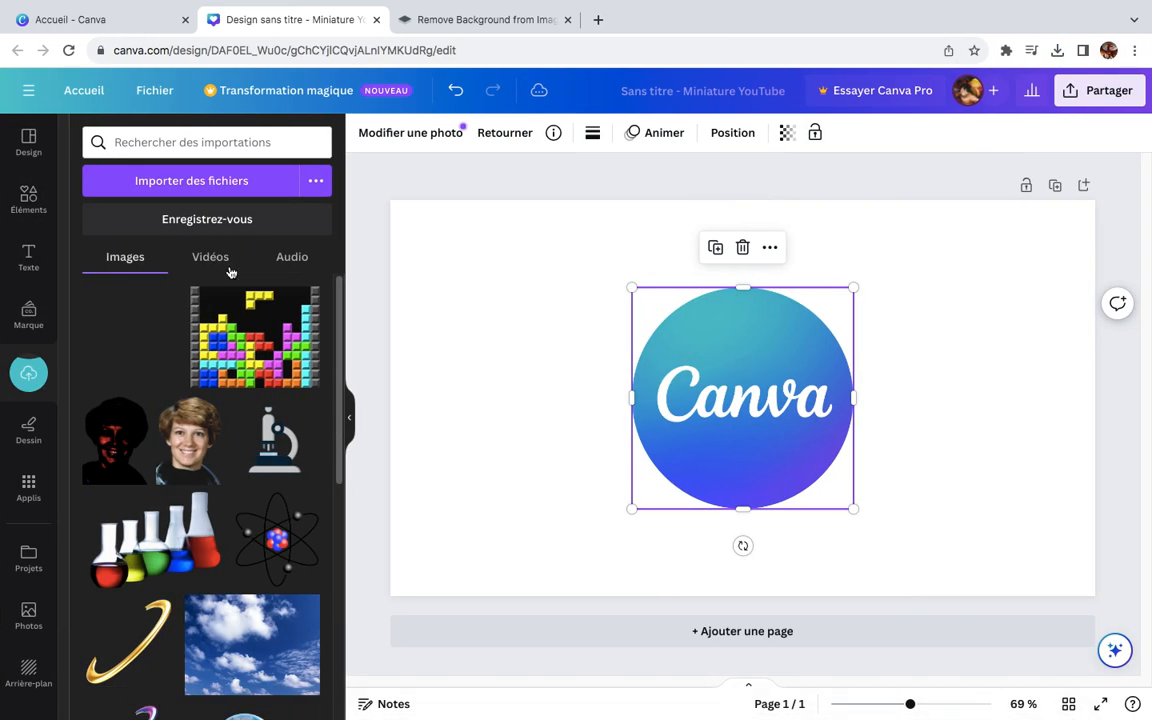
mouse_move(754, 412)
left_mouse_down()
mouse_move(568, 452)
mouse_move(771, 411)
mouse_move(765, 390)
mouse_move(756, 403)
left_mouse_up()
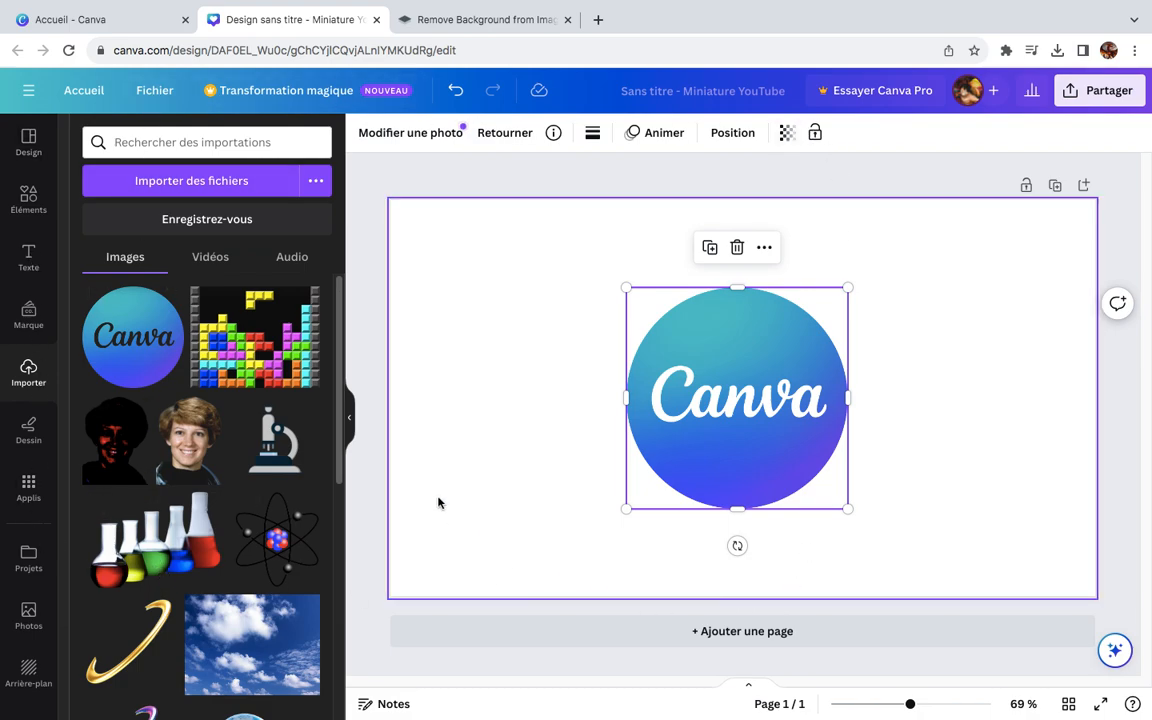
left_click_drag(741, 427, 723, 389)
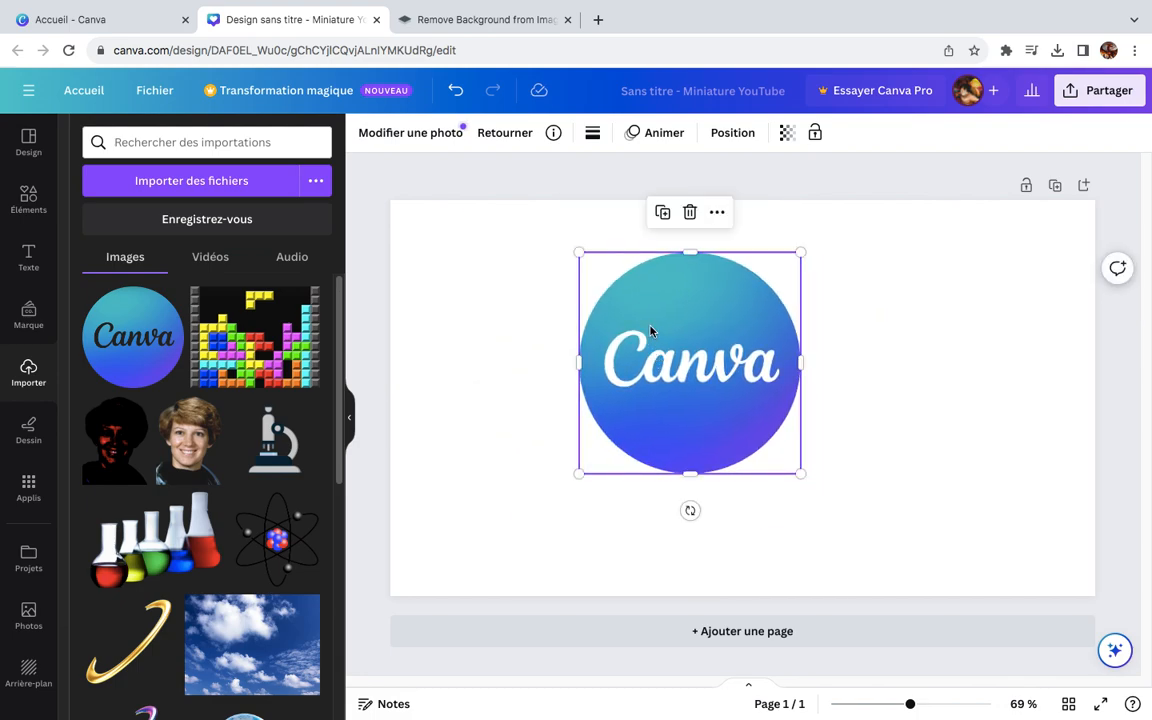
Step: Inspect the Canva logo up close, scale it down slightly from its corner, and try rotating it
left_click_drag(912, 704, 947, 707)
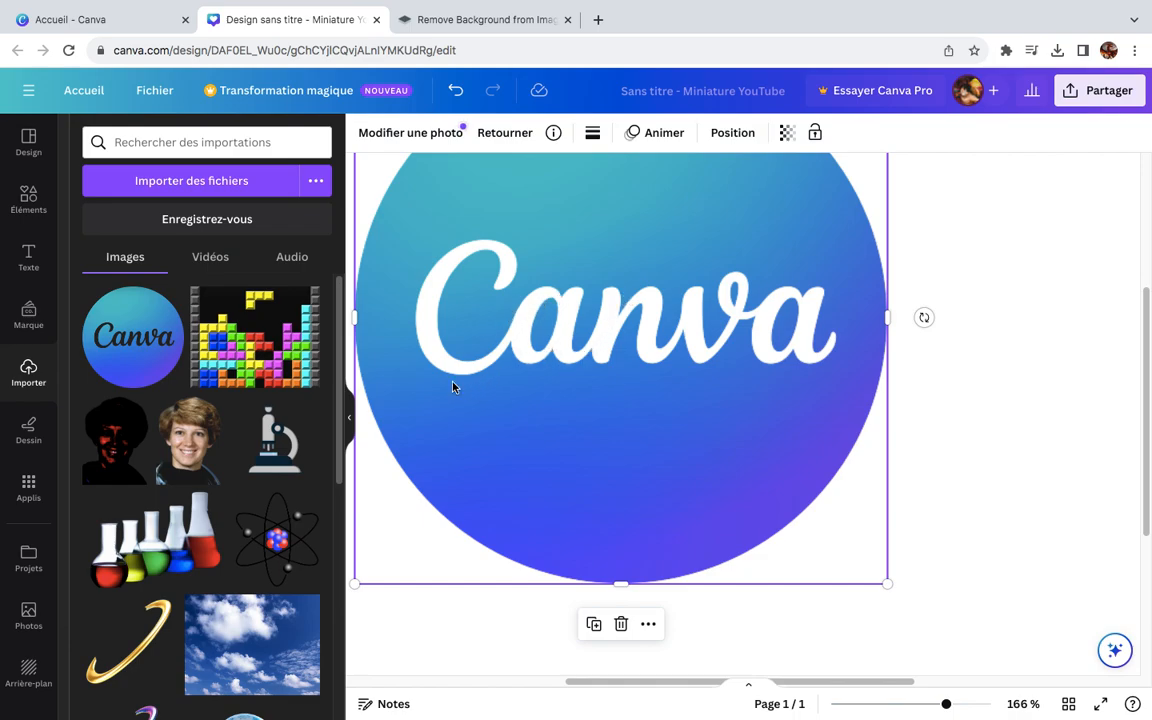
left_click_drag(936, 708, 907, 708)
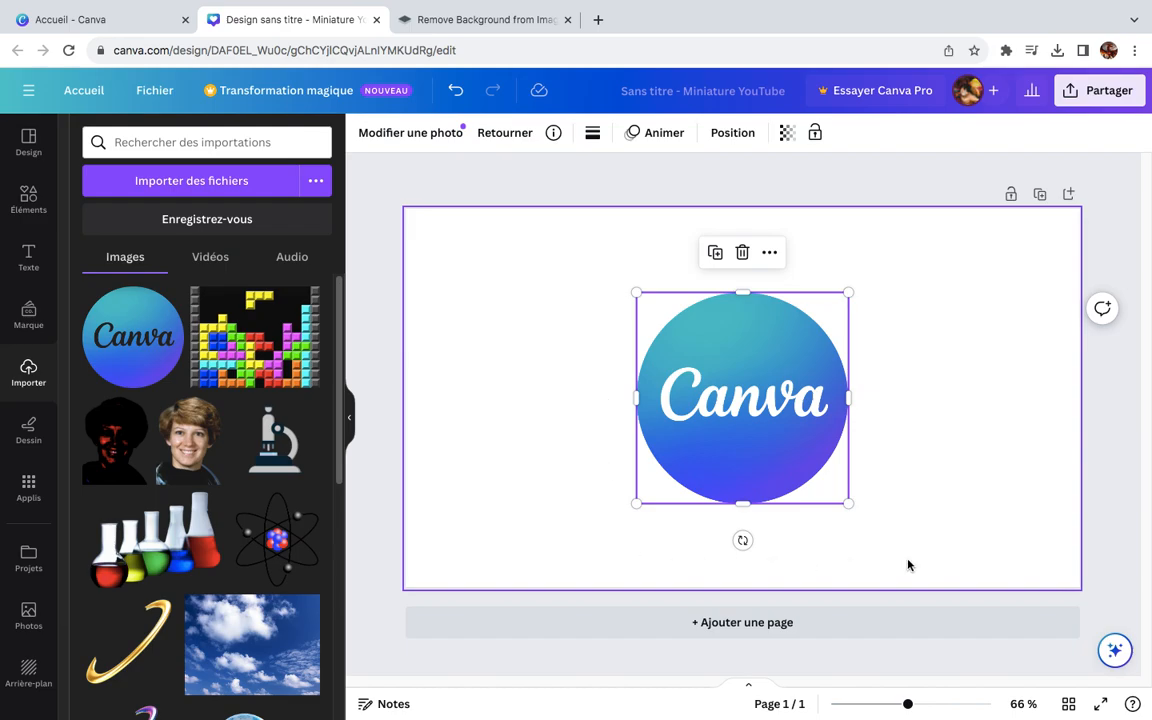
left_click_drag(848, 503, 820, 480)
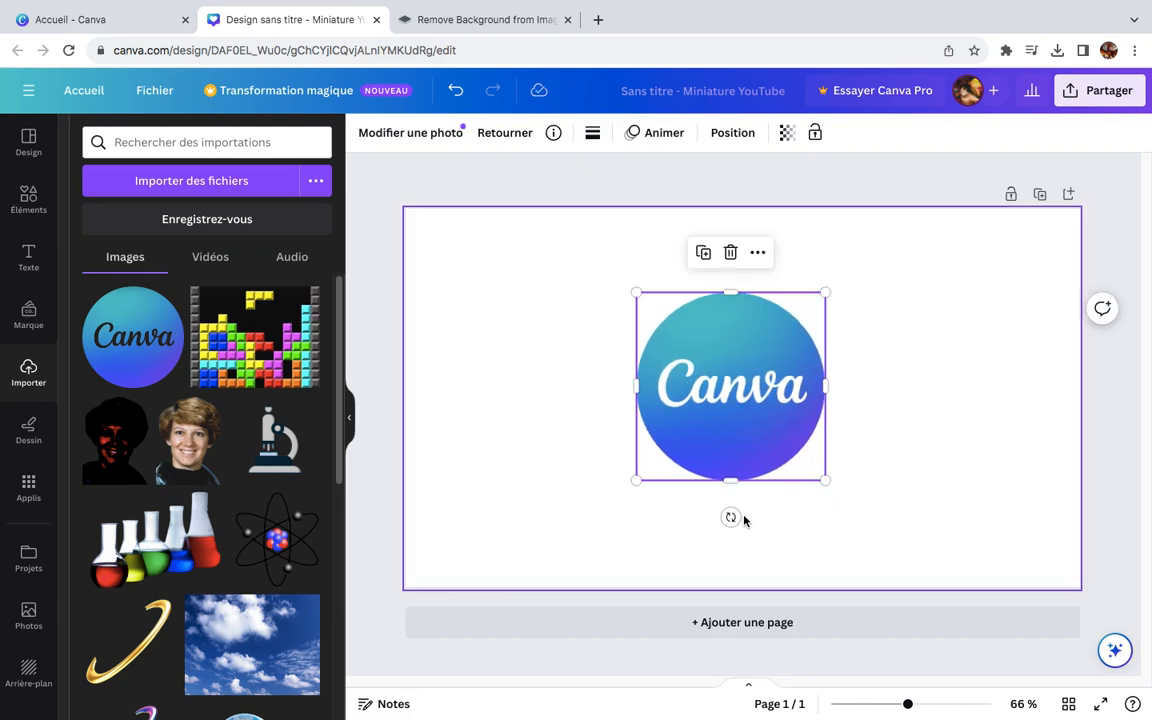
mouse_move(731, 517)
left_mouse_down()
mouse_move(655, 470)
mouse_move(818, 530)
mouse_move(854, 494)
mouse_move(733, 513)
left_mouse_up()
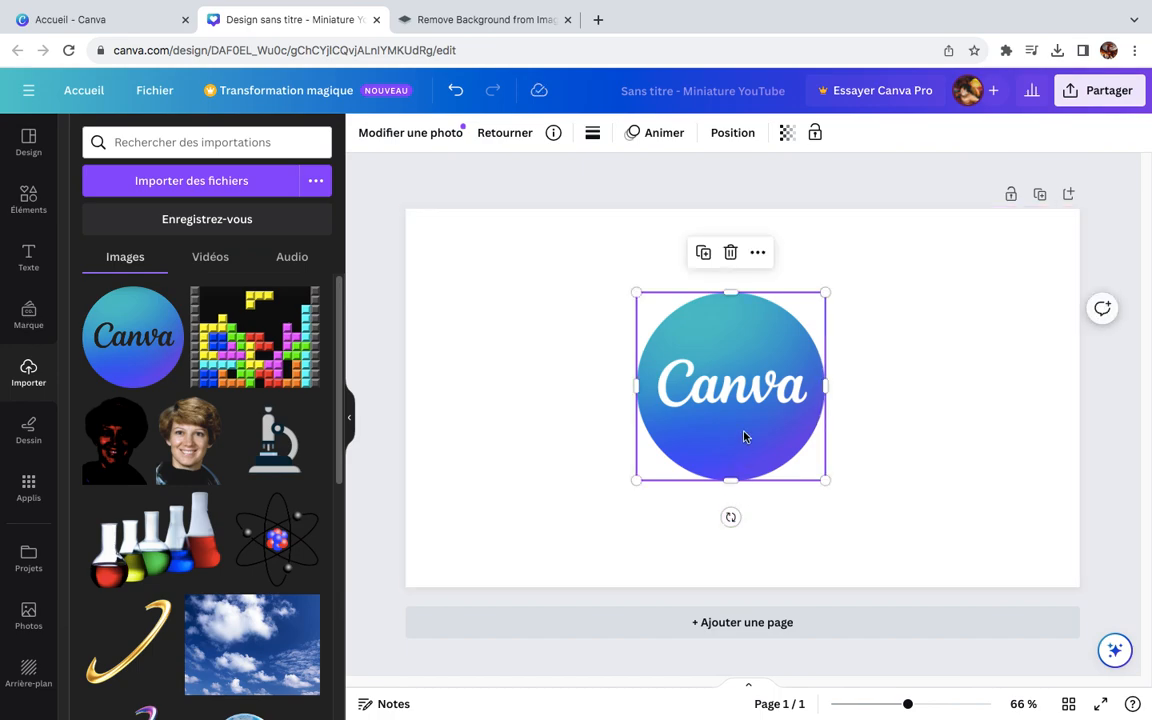
Step: Crop the Canva logo to its lower-right part and stretch the cropped image's frame sideways and upward
double_click(704, 343)
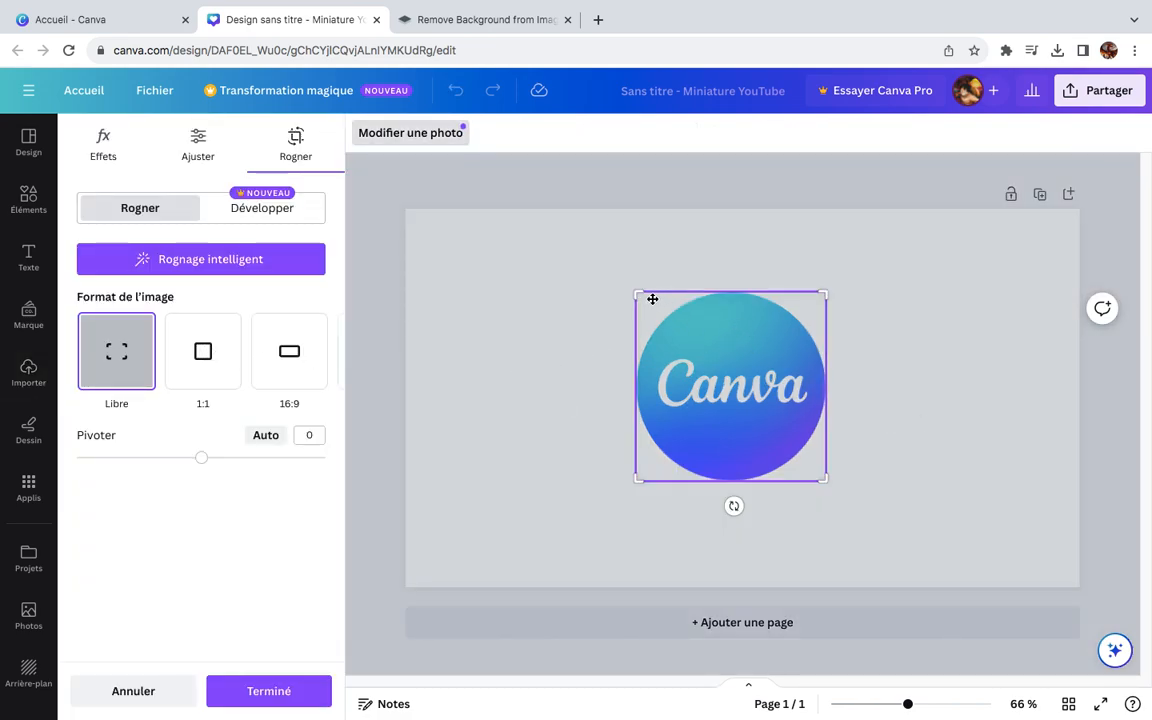
left_click_drag(640, 294, 776, 366)
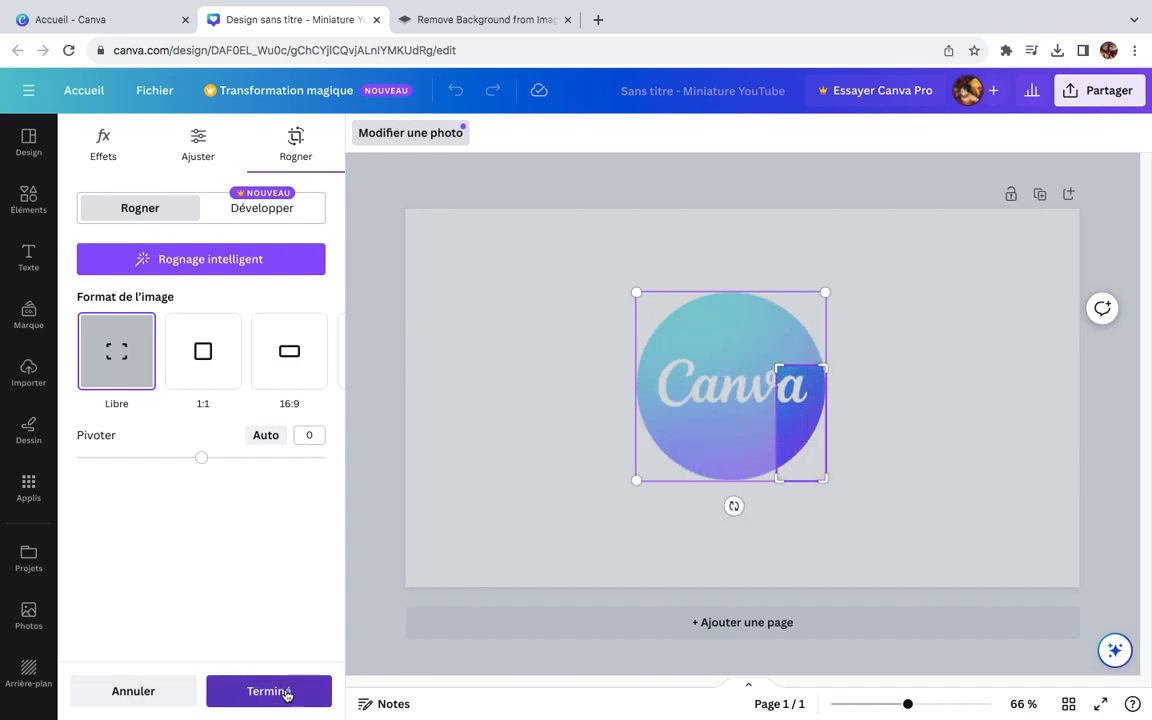
left_click(285, 692)
left_click_drag(778, 366, 751, 364)
left_click_drag(771, 417, 612, 431)
left_click_drag(727, 347, 722, 301)
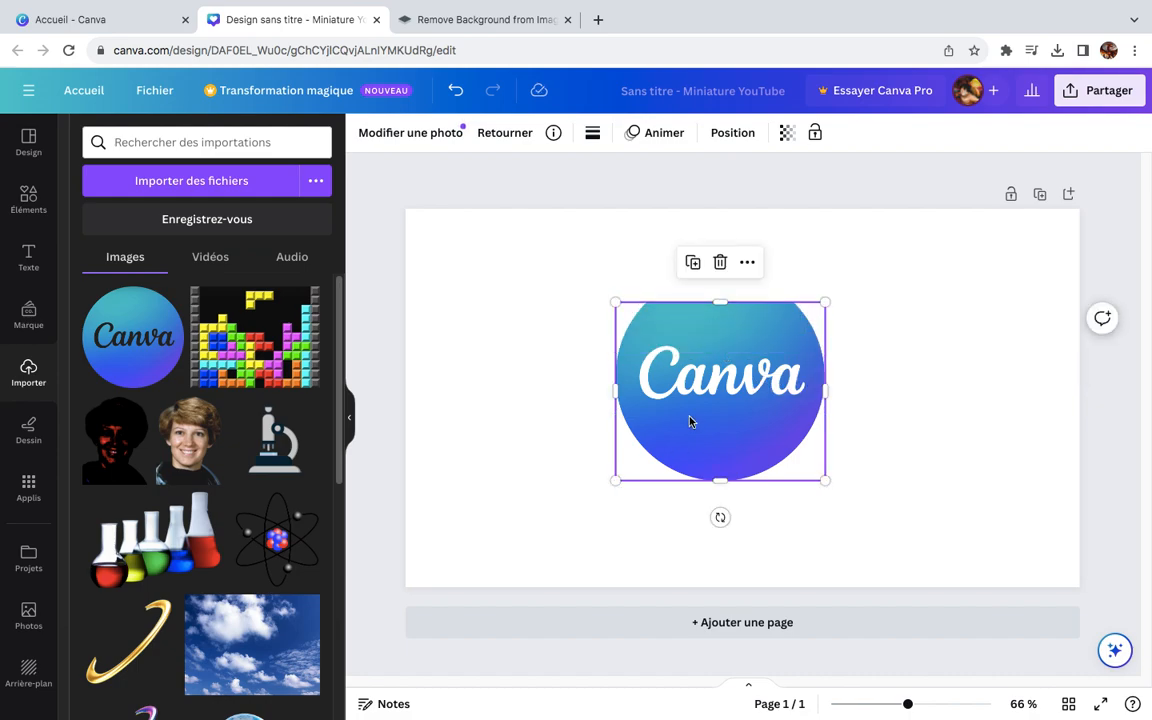
Step: Extend the logo's crop area back over its cut-off upper edge and apply the crop
double_click(689, 421)
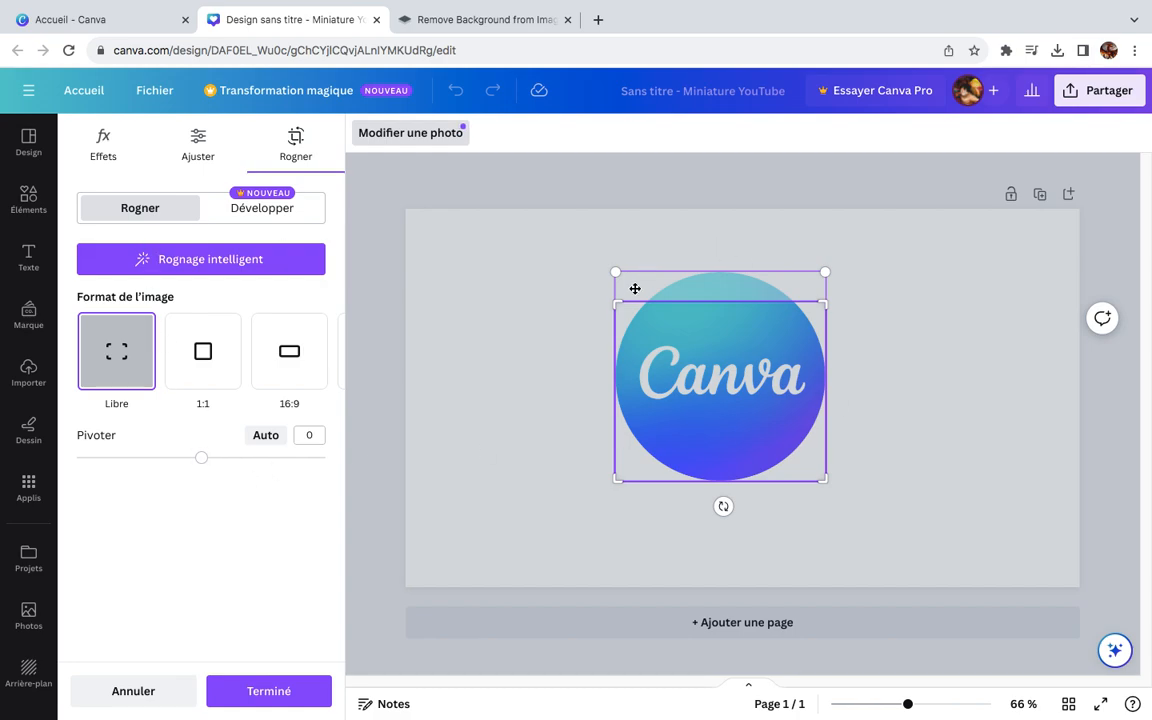
left_click_drag(604, 281, 597, 231)
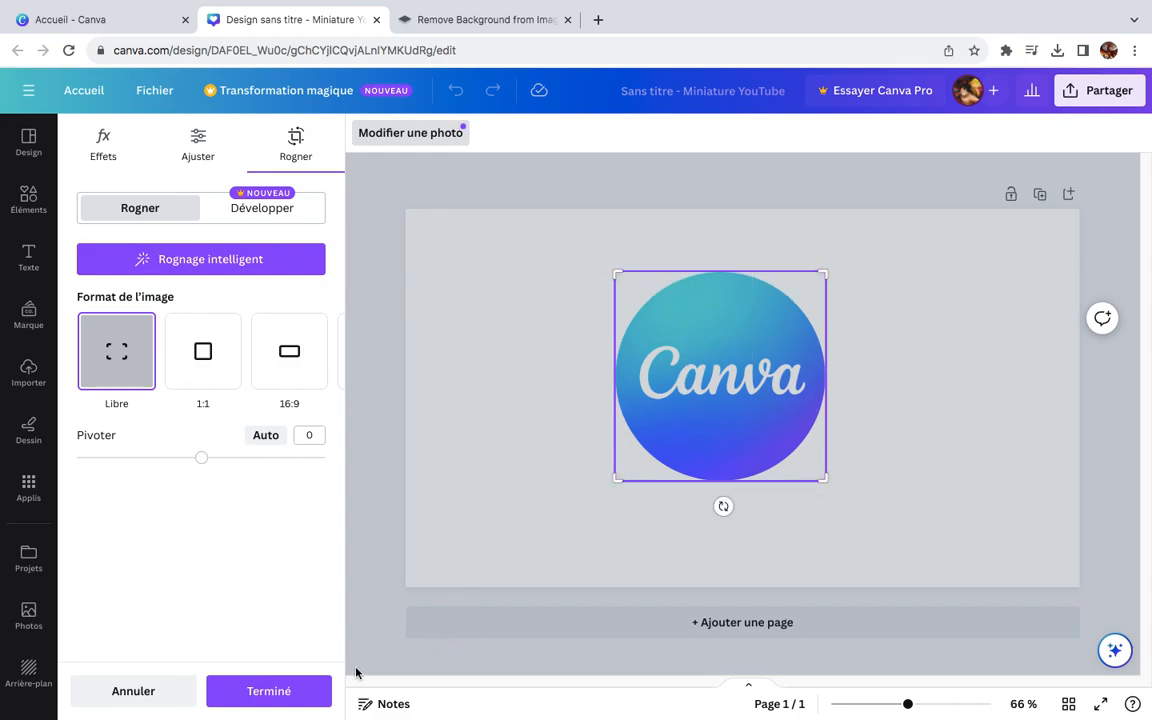
left_click(265, 691)
Step: Scale the Canva logo down from its corner and tilt it counterclockwise
left_click_drag(760, 320, 706, 363)
left_click_drag(607, 491, 704, 397)
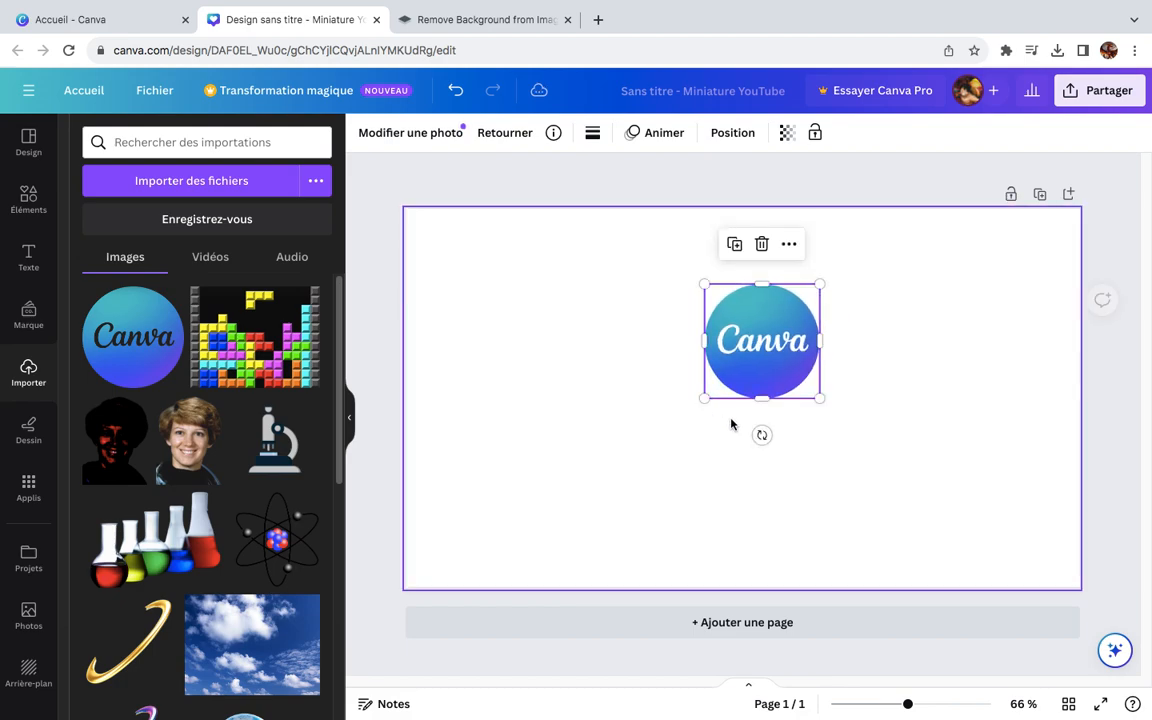
left_click_drag(762, 434, 727, 428)
Step: Move the tilted Canva logo into the upper-right corner of the page and deselect it
left_click_drag(810, 345, 1094, 248)
left_click_drag(1042, 286, 1052, 279)
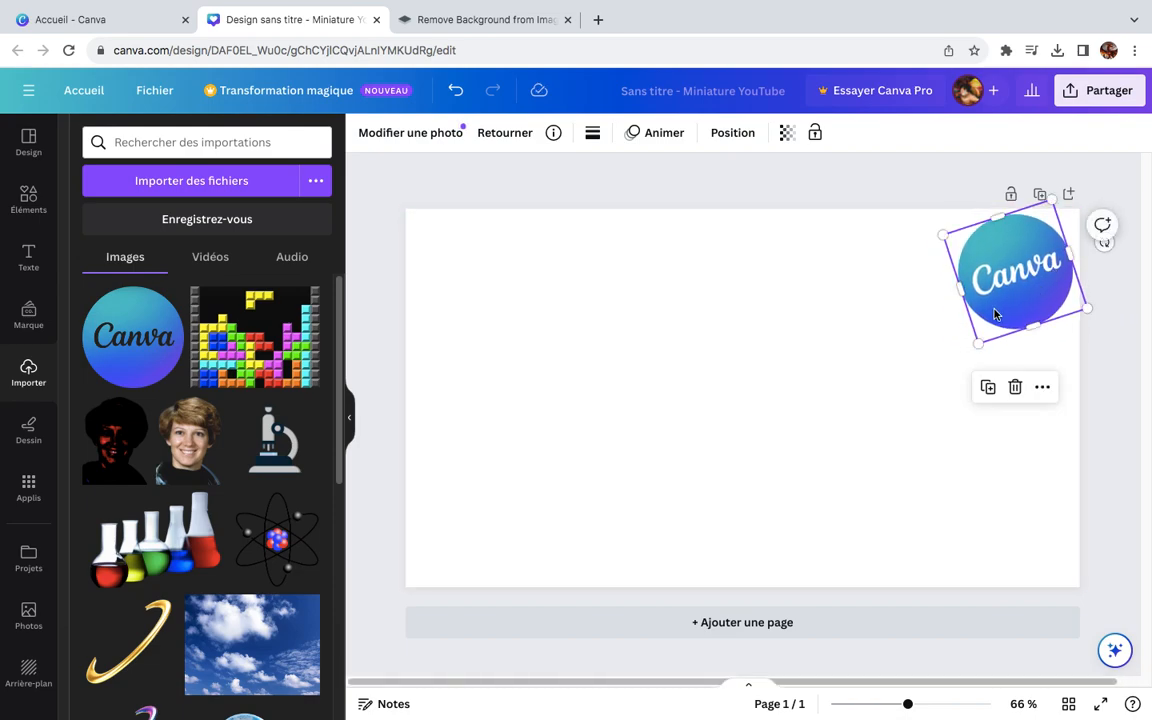
left_click(775, 393)
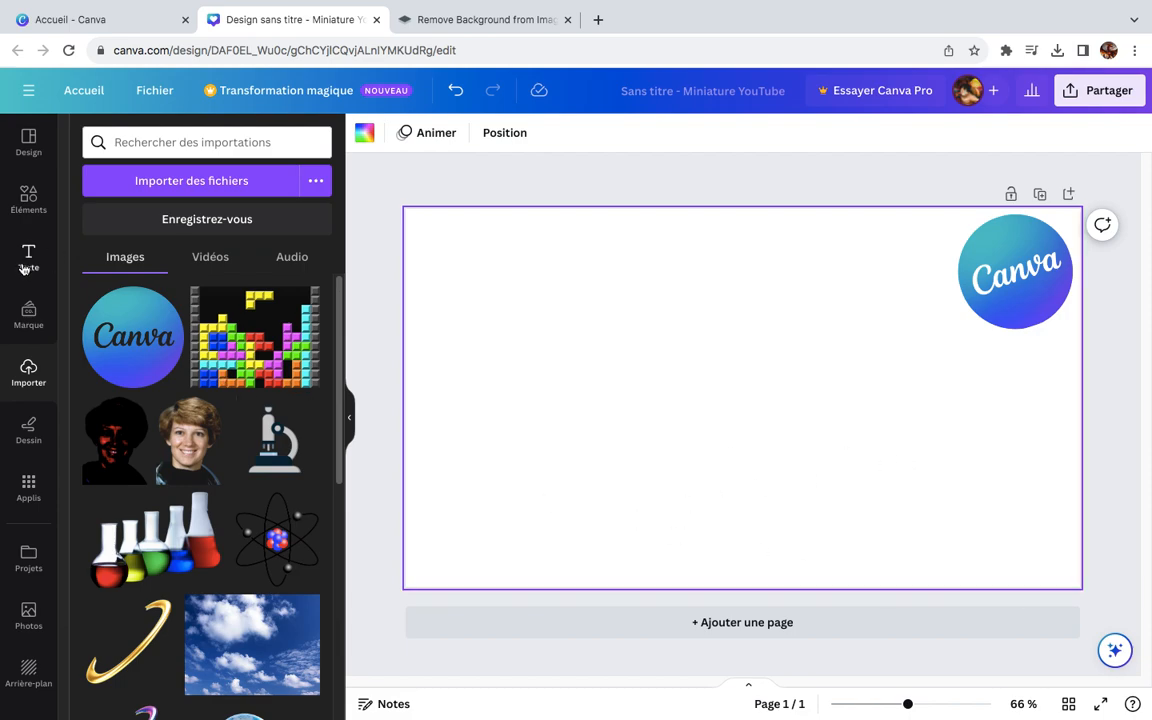
Step: Add a title text in the default title style to the page, reading "TUTO"
left_click(22, 262)
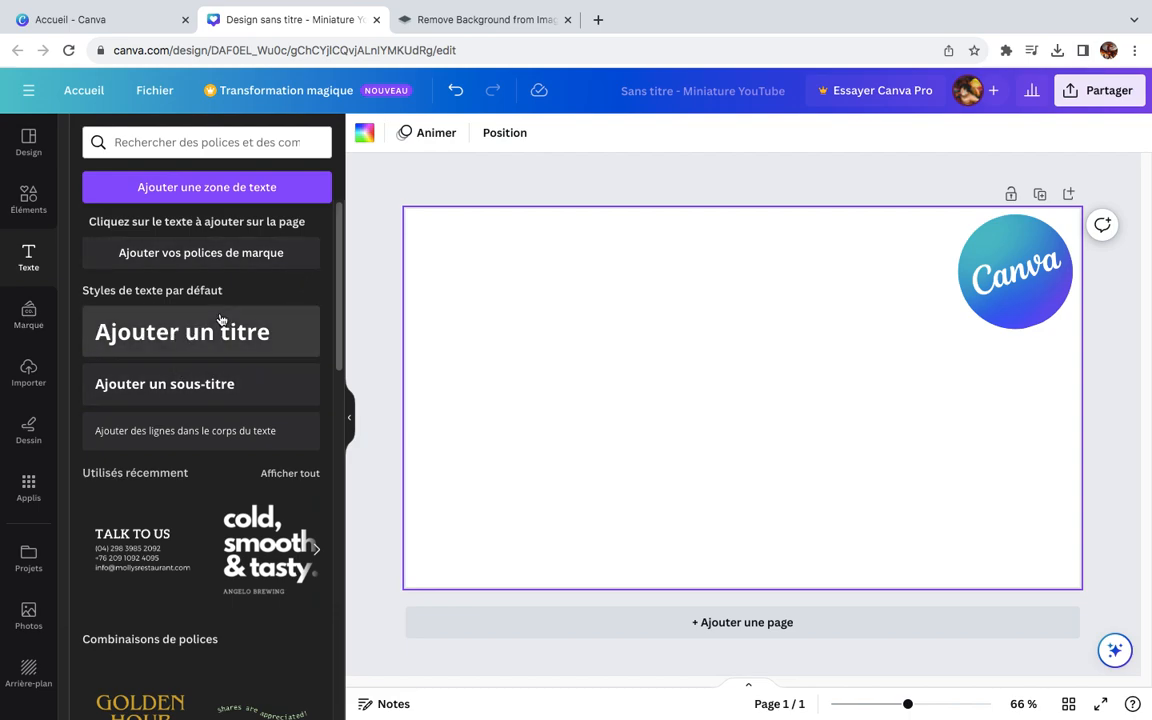
left_click_drag(336, 220, 350, 352)
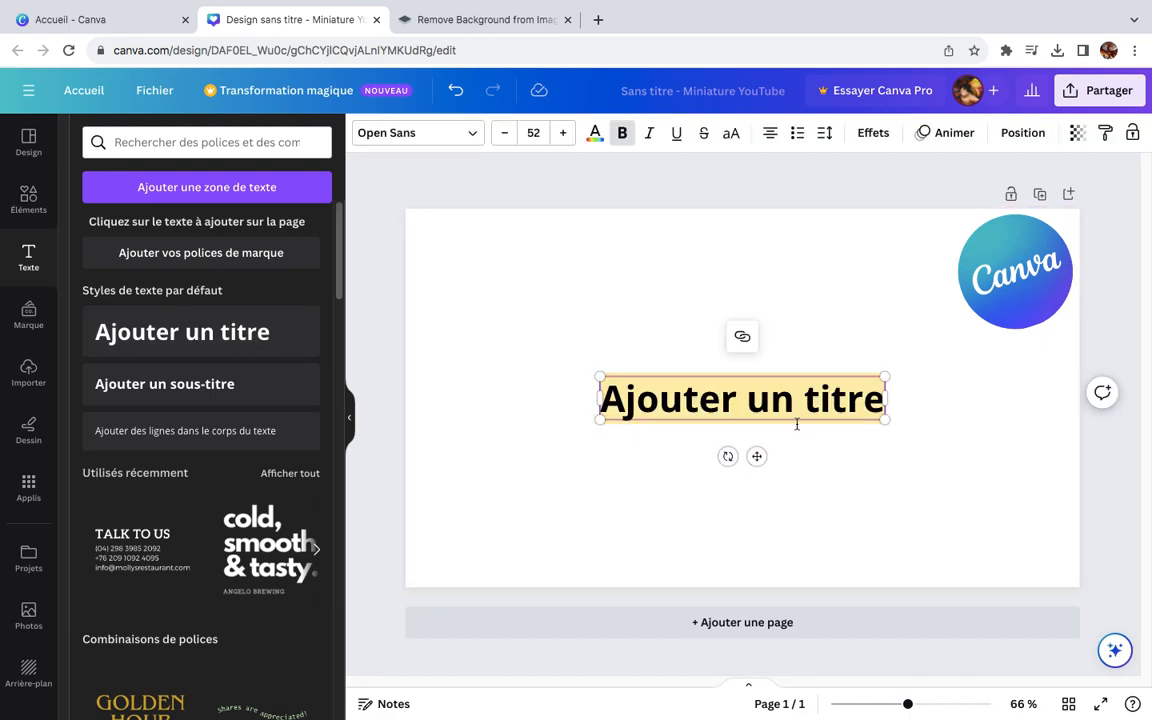
type("T")
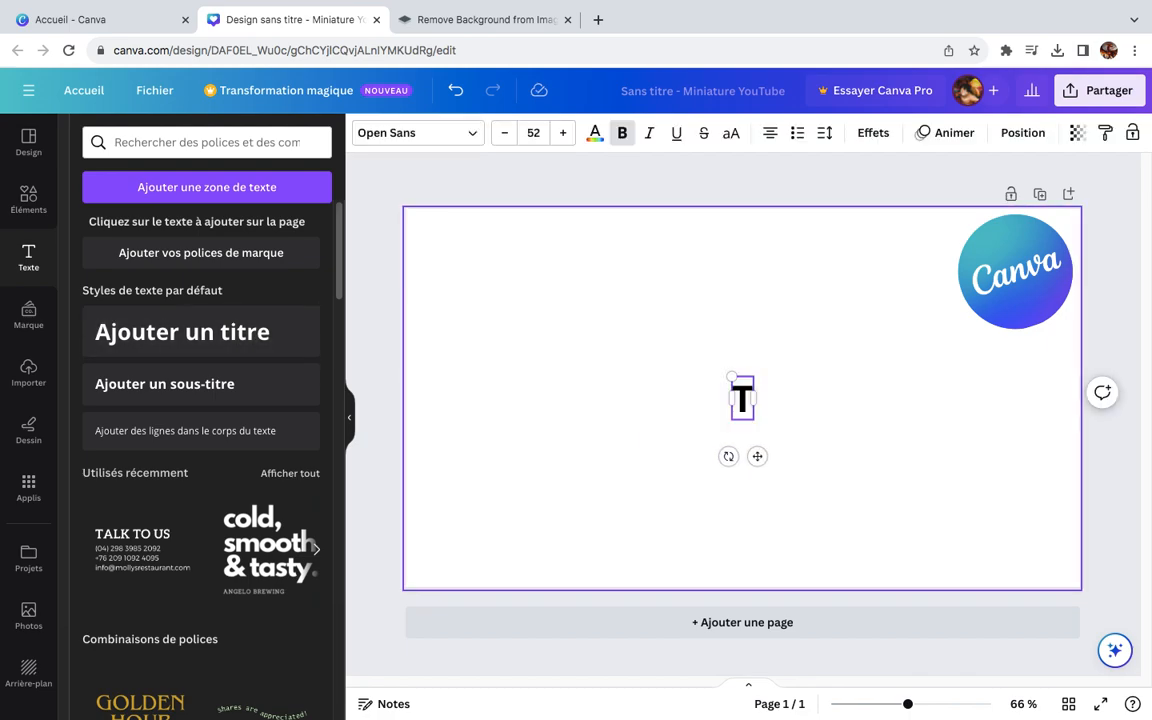
type("UTO")
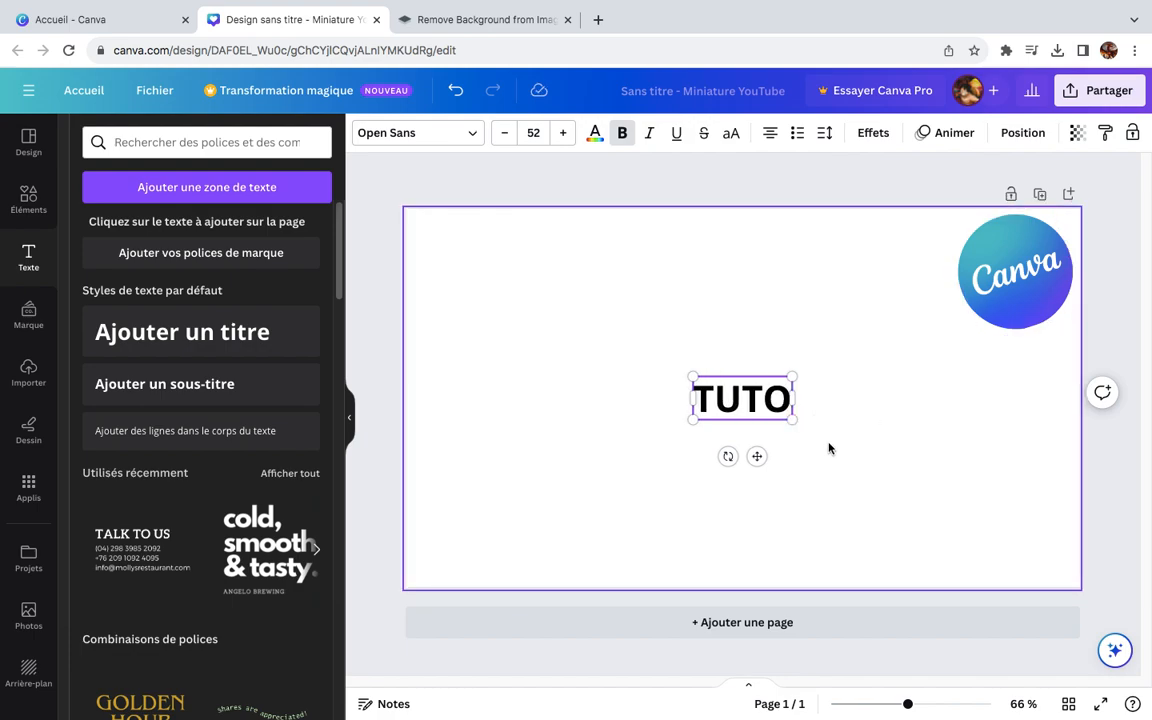
left_click(823, 432)
Step: Recolor the TUTO title with the teal from the Canva logo's photo colors
left_click_drag(777, 407, 720, 403)
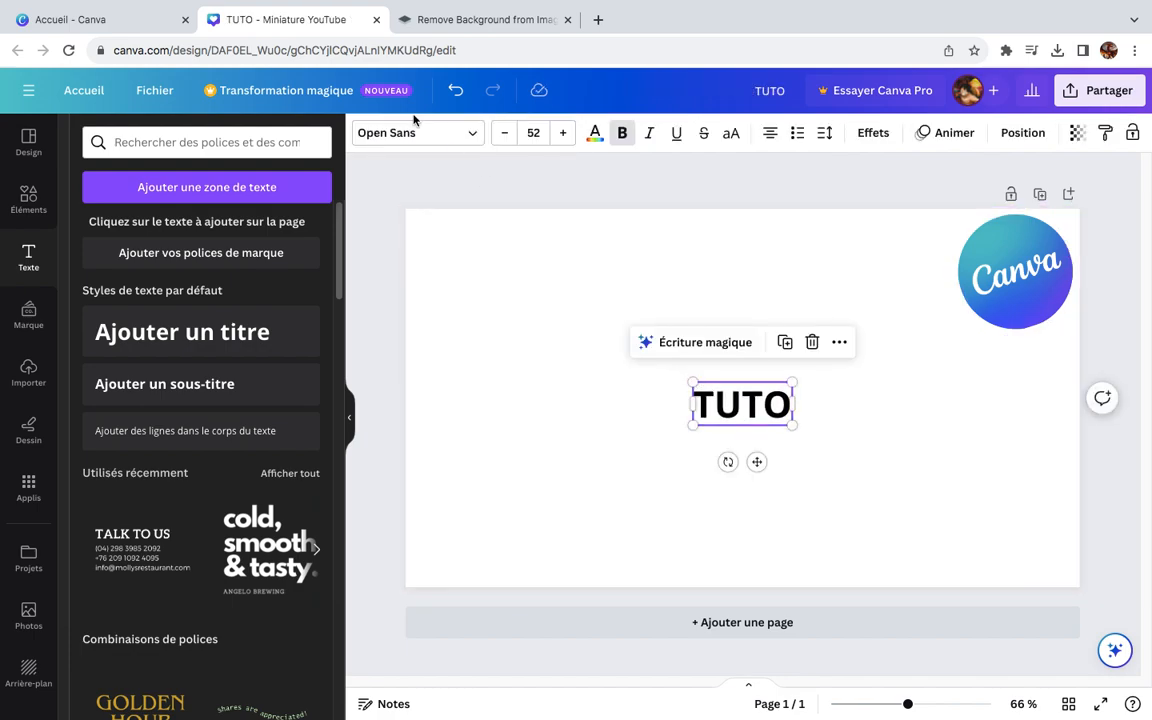
left_click(595, 135)
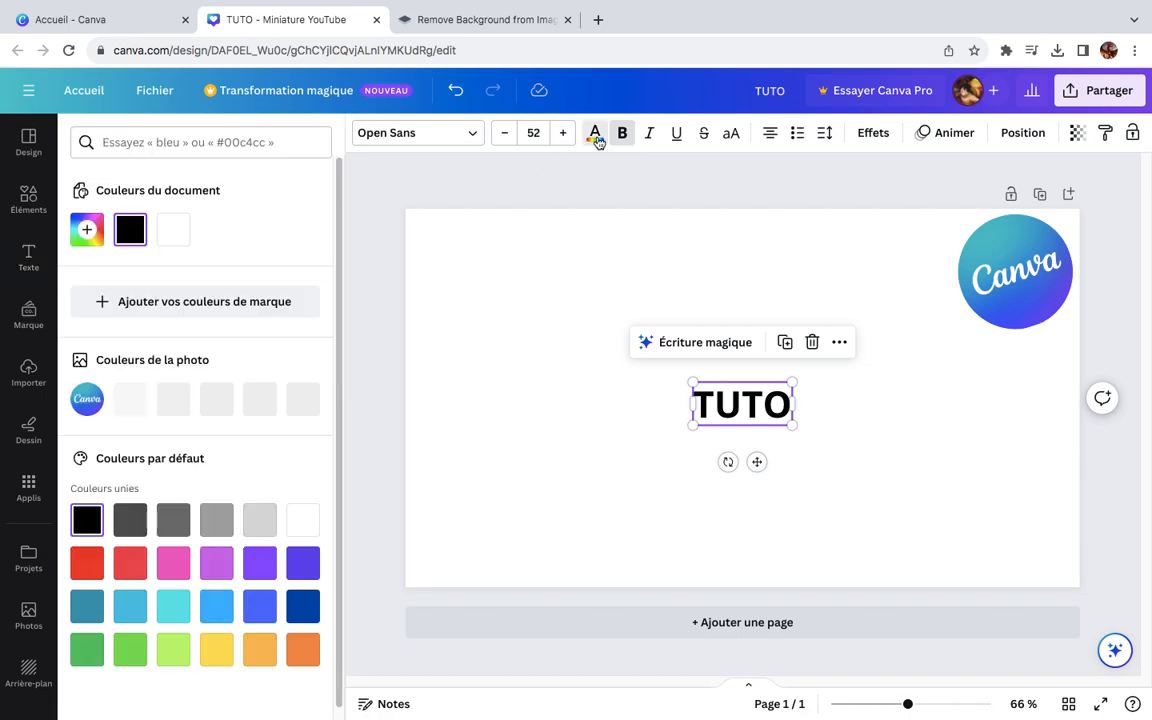
left_click(302, 607)
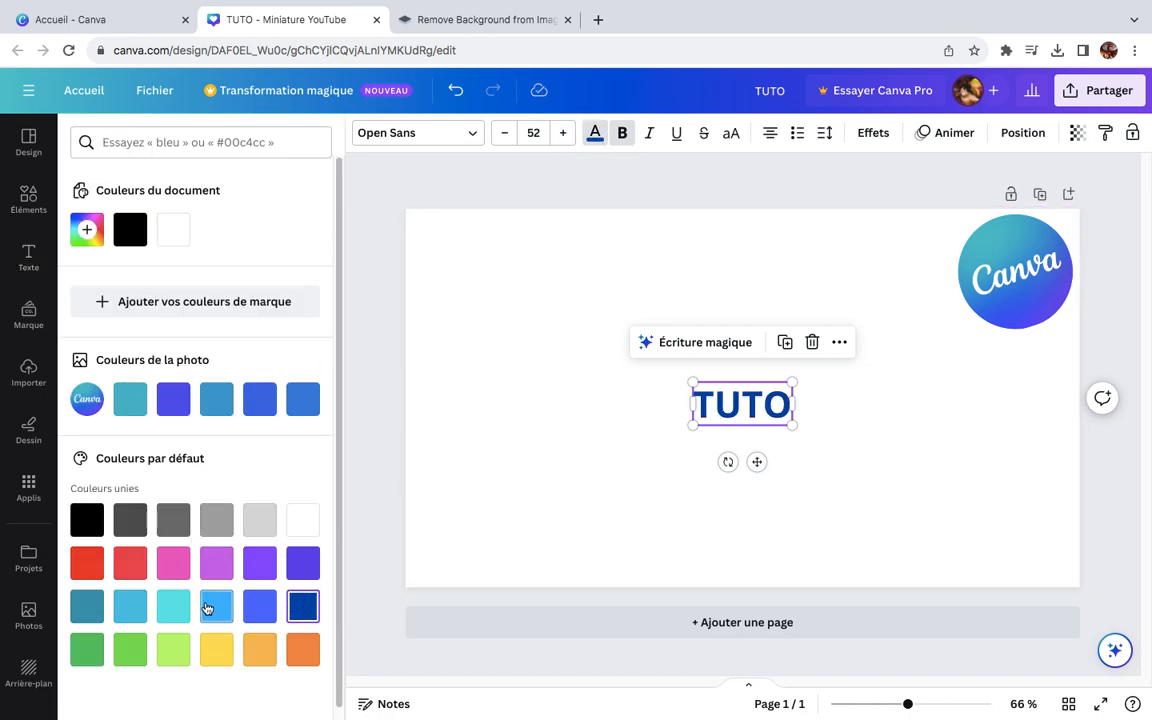
left_click(214, 606)
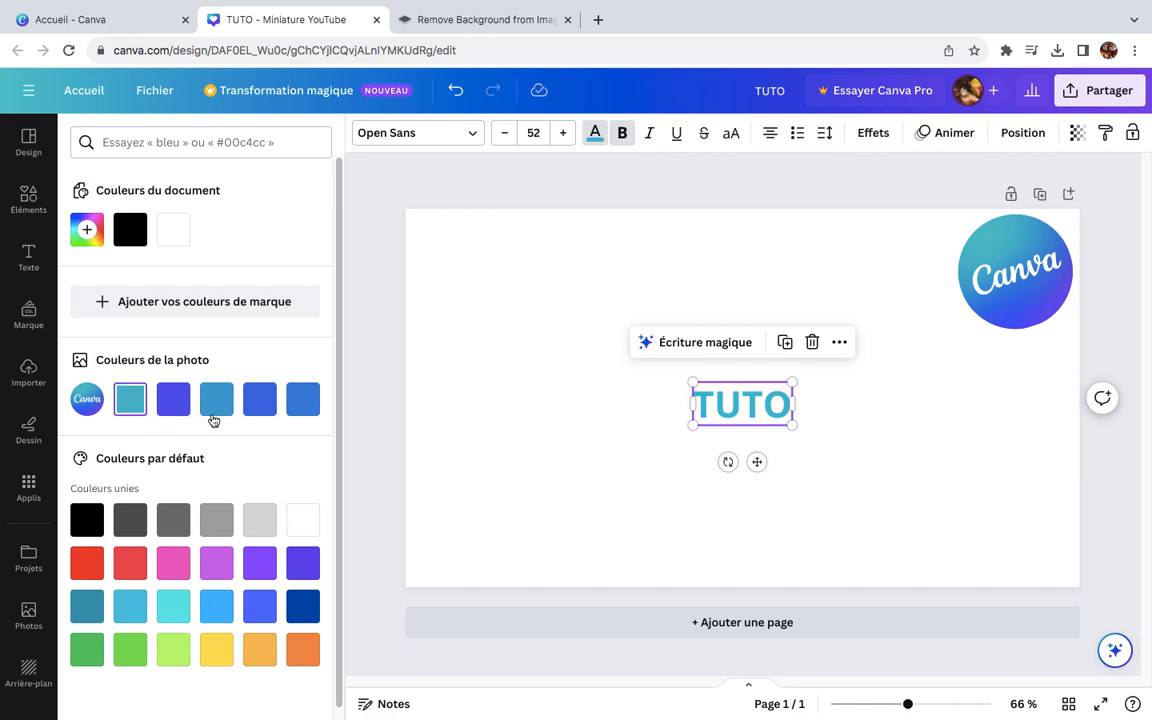
left_click(682, 440)
Step: Try placing the TUTO title beside the Canva logo, and return it to the horizontal center of the page
left_click_drag(750, 408, 955, 331)
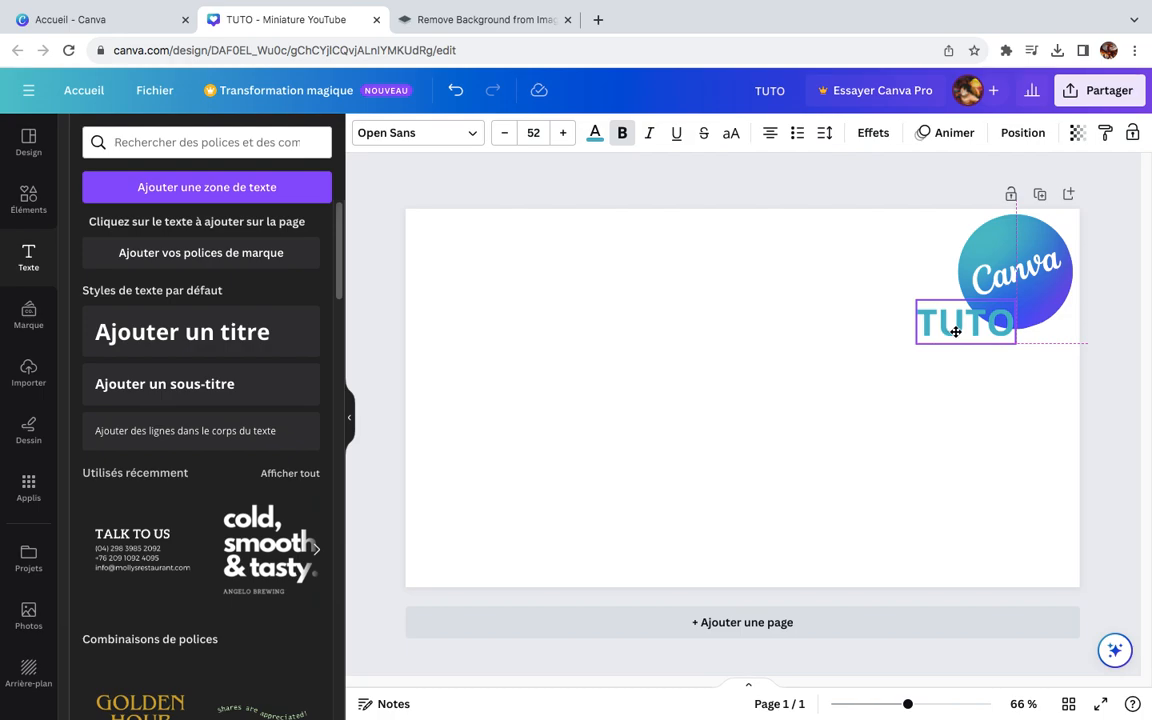
left_click_drag(955, 331, 896, 329)
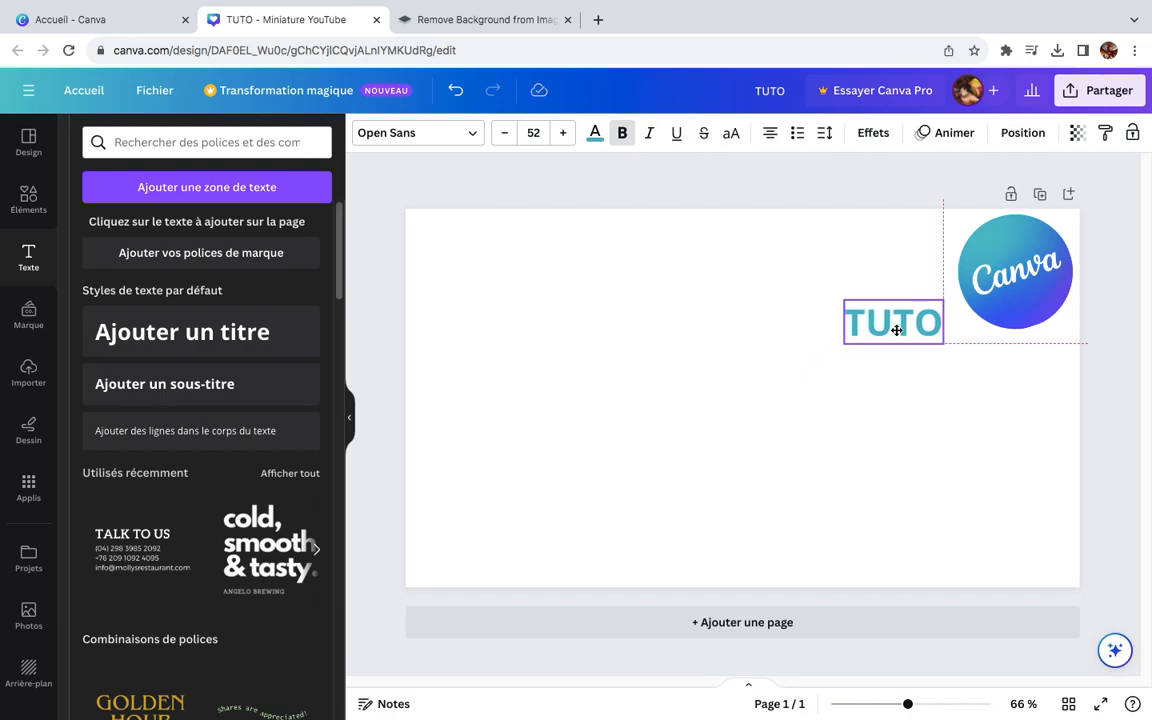
left_click_drag(896, 330, 896, 330)
left_click(977, 322)
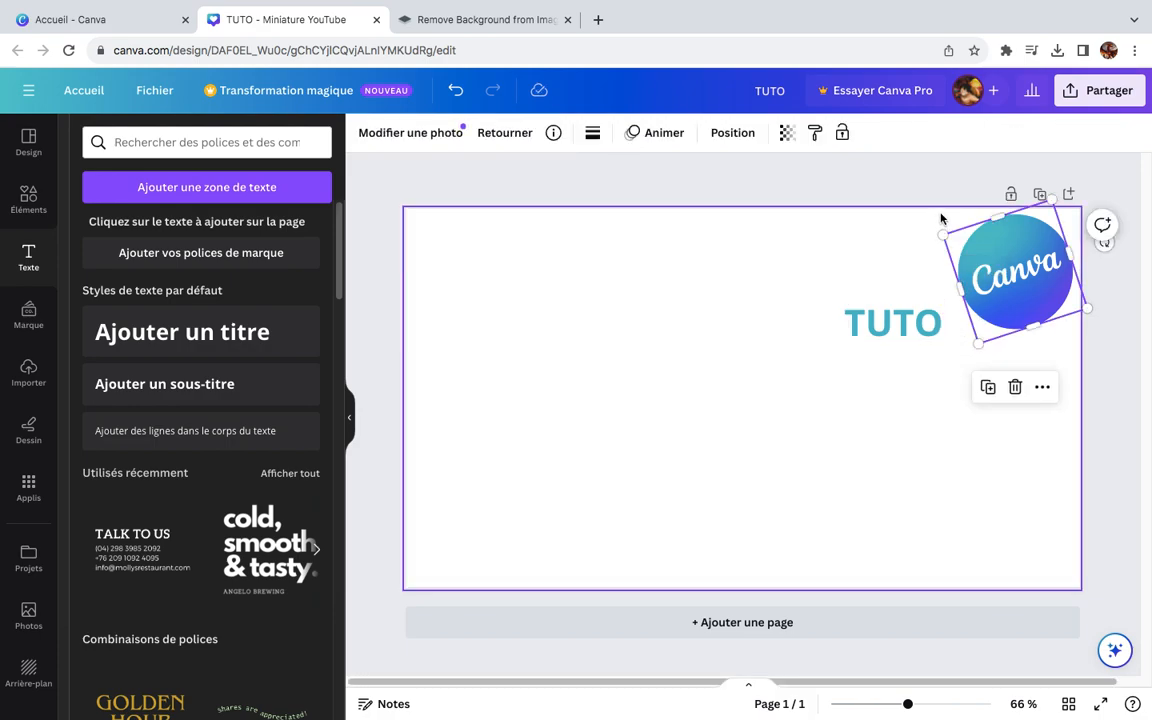
left_click_drag(947, 291, 1048, 351)
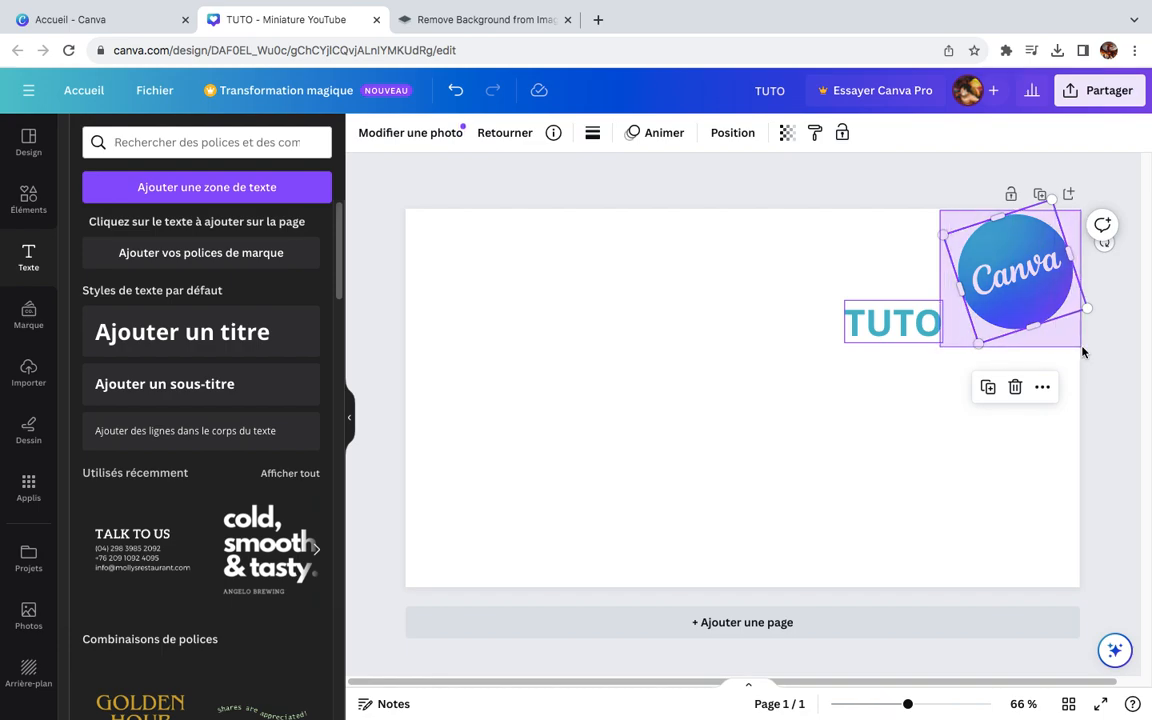
left_click_drag(941, 316, 941, 320)
left_click(848, 341)
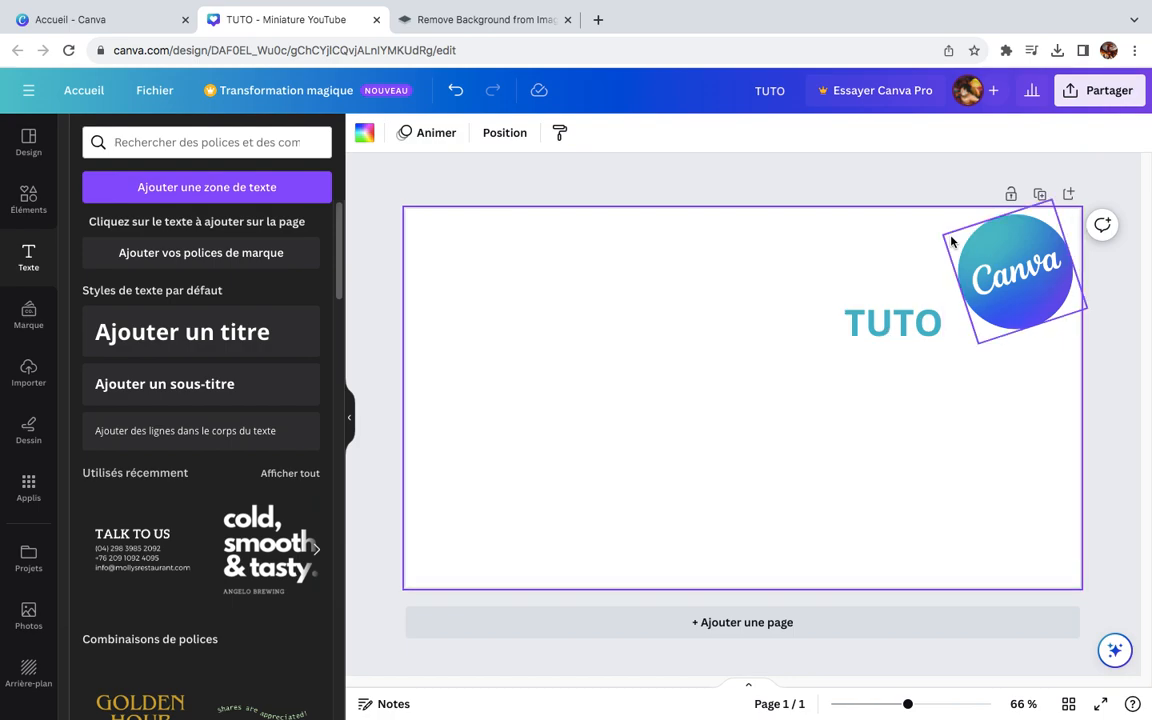
left_click_drag(895, 324, 742, 378)
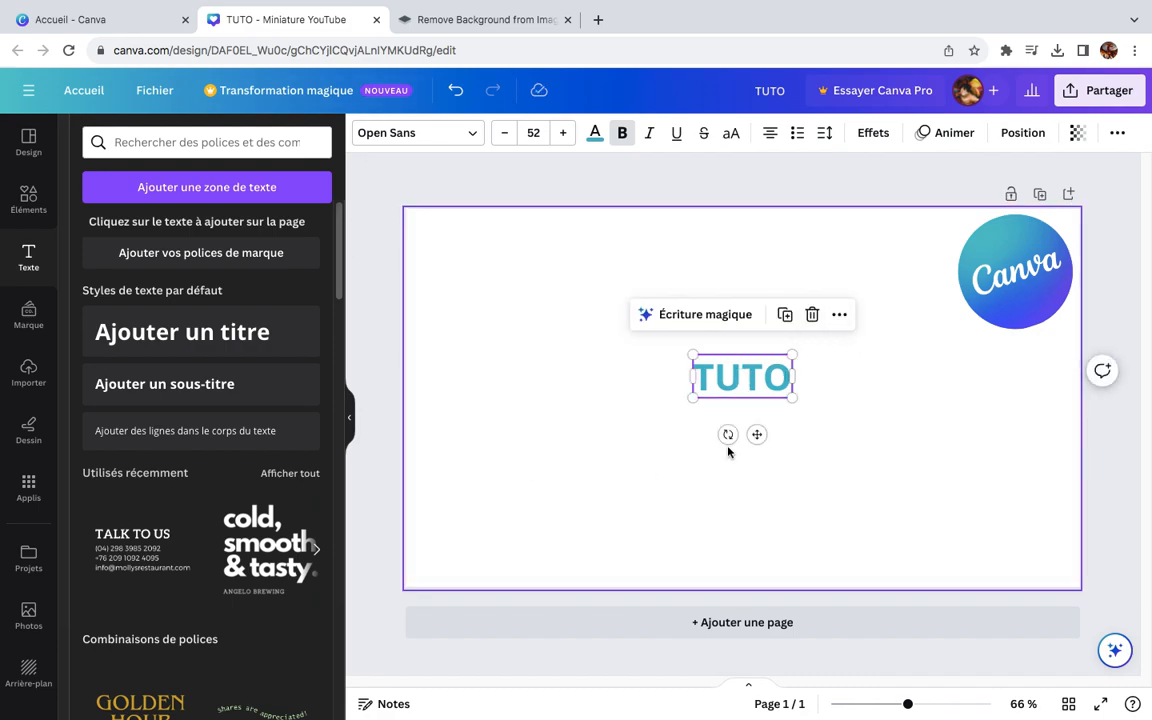
left_click(703, 318)
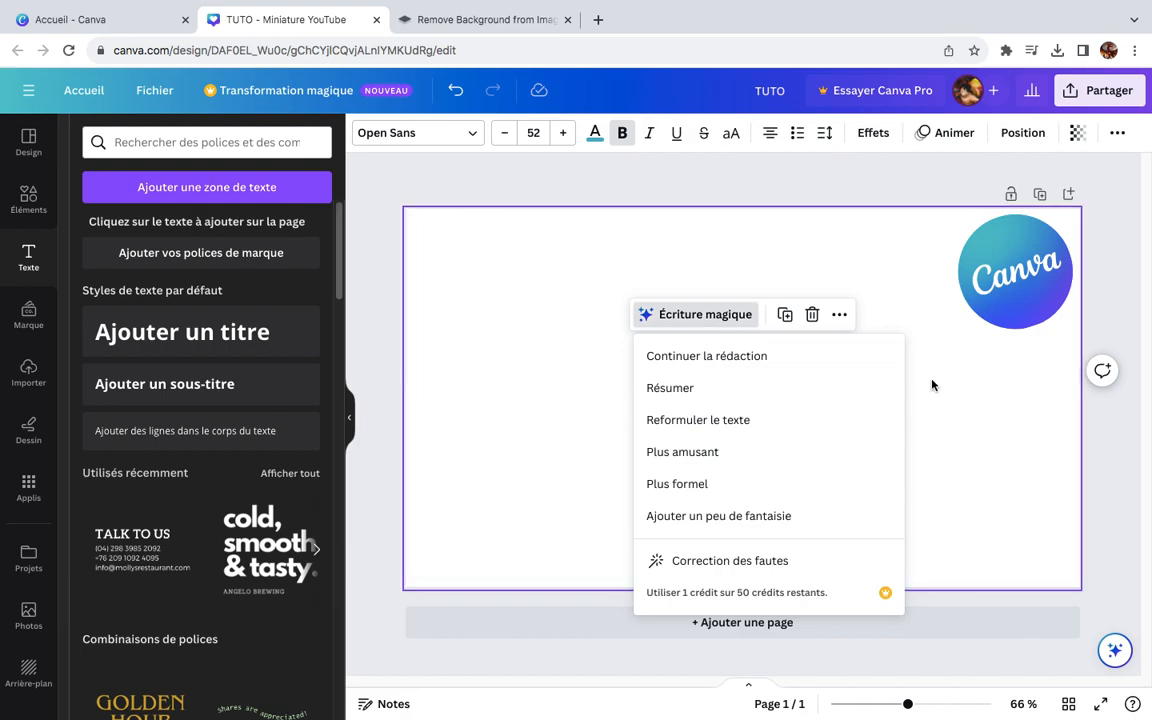
left_click(1006, 415)
left_click(1006, 415)
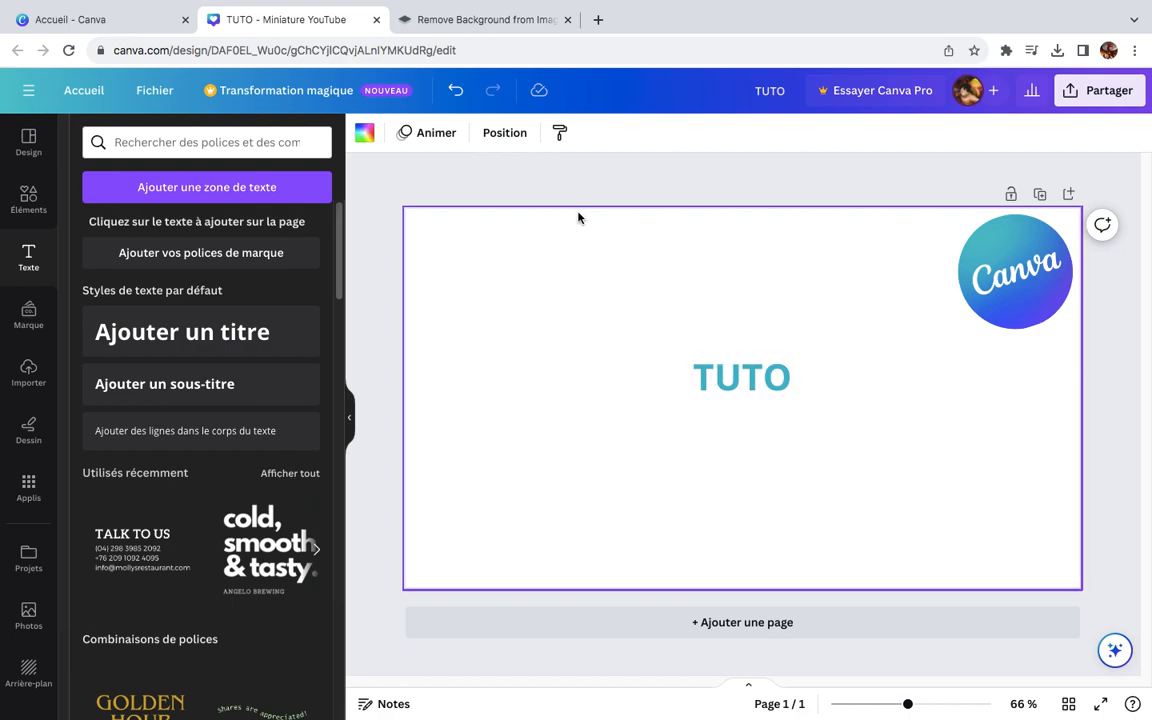
left_click(499, 22)
right_click(207, 210)
left_click(314, 500)
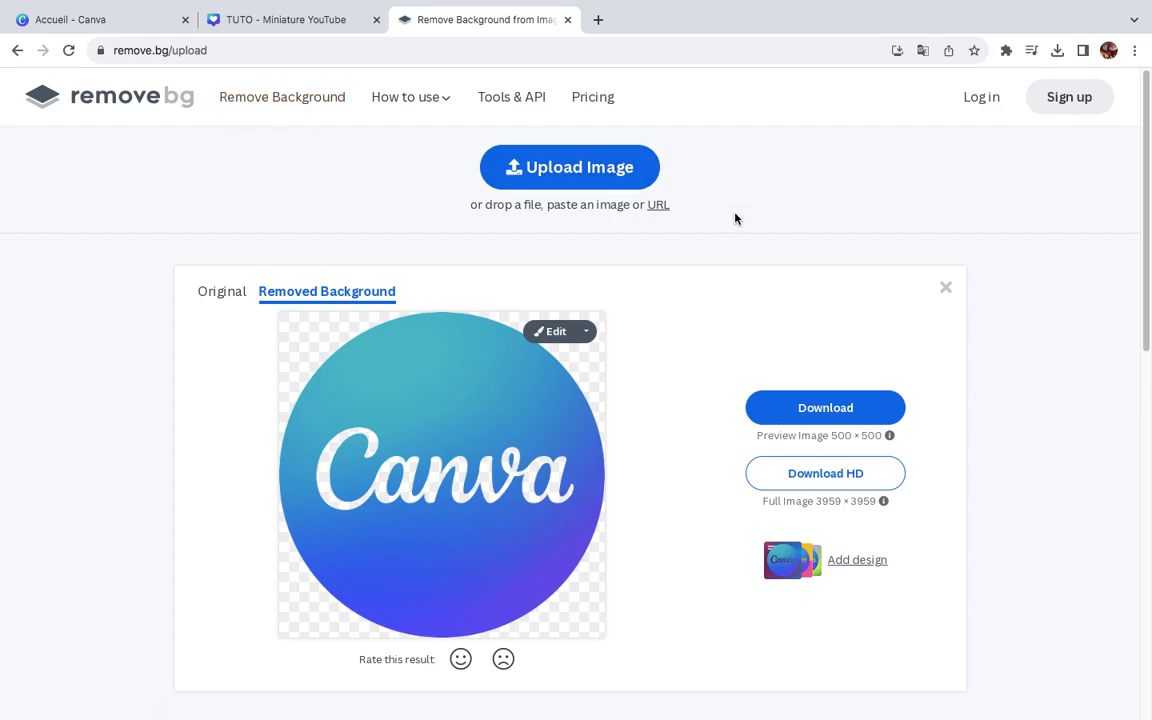
left_click(330, 54)
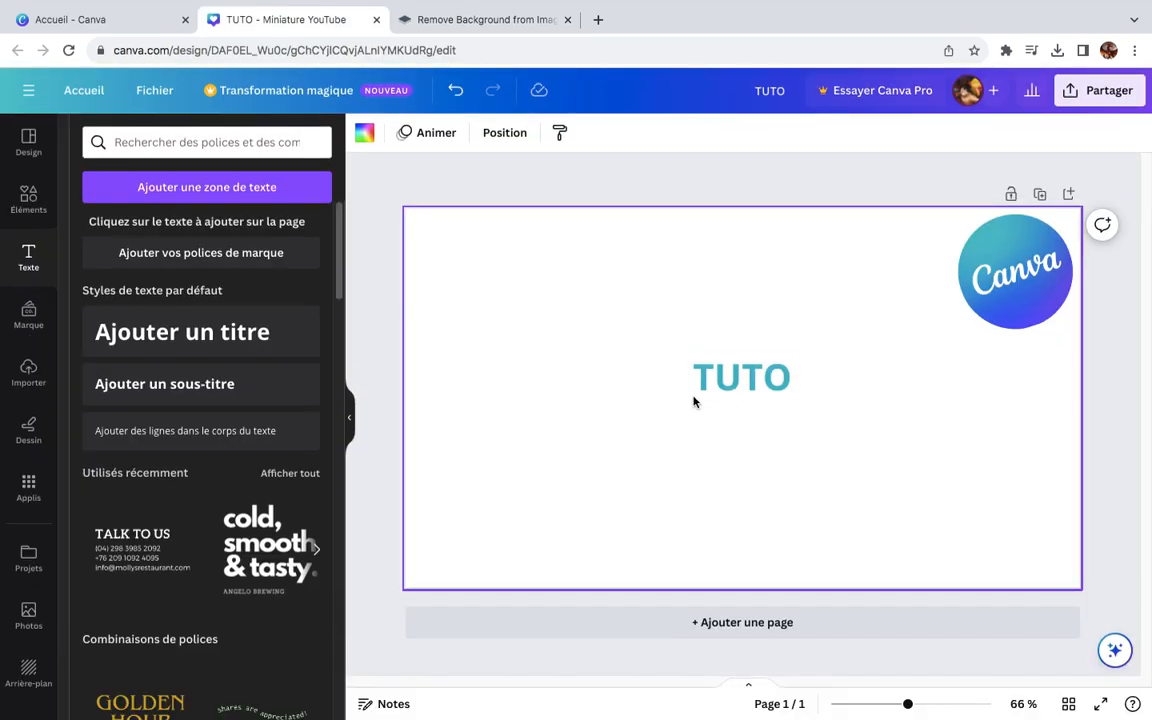
Step: Add a subtitle text reading "Canva" and place it below the TUTO title
left_click(218, 385)
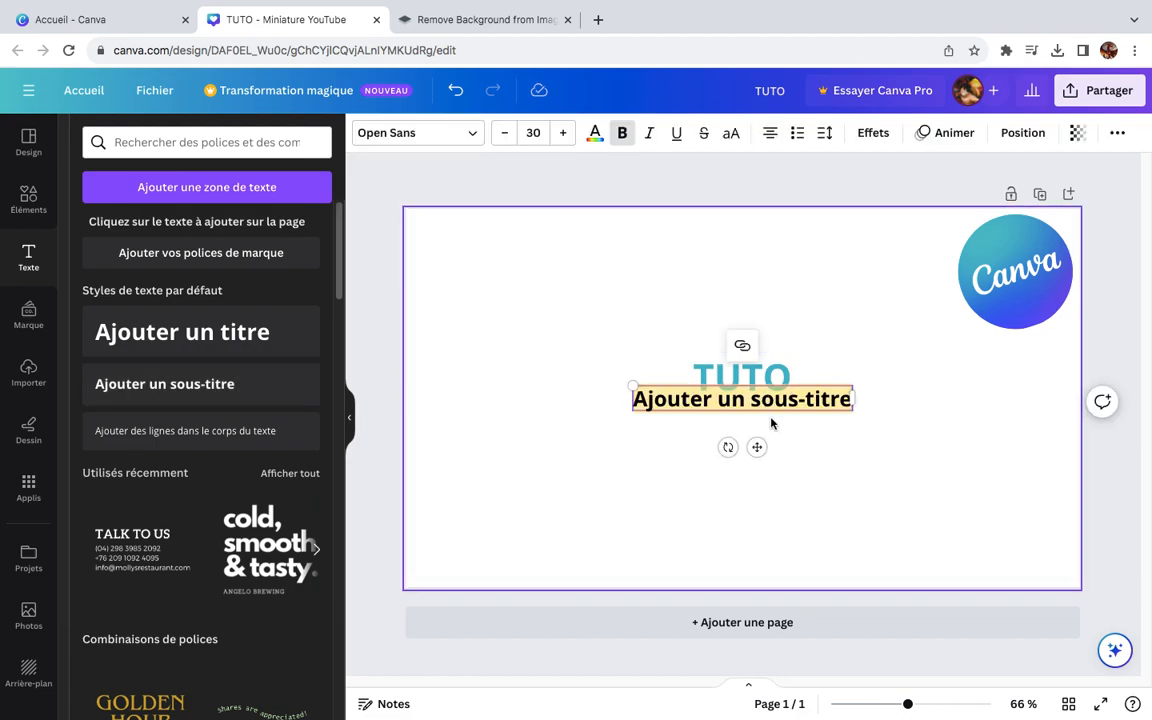
type("canva")
left_click_drag(757, 447, 758, 482)
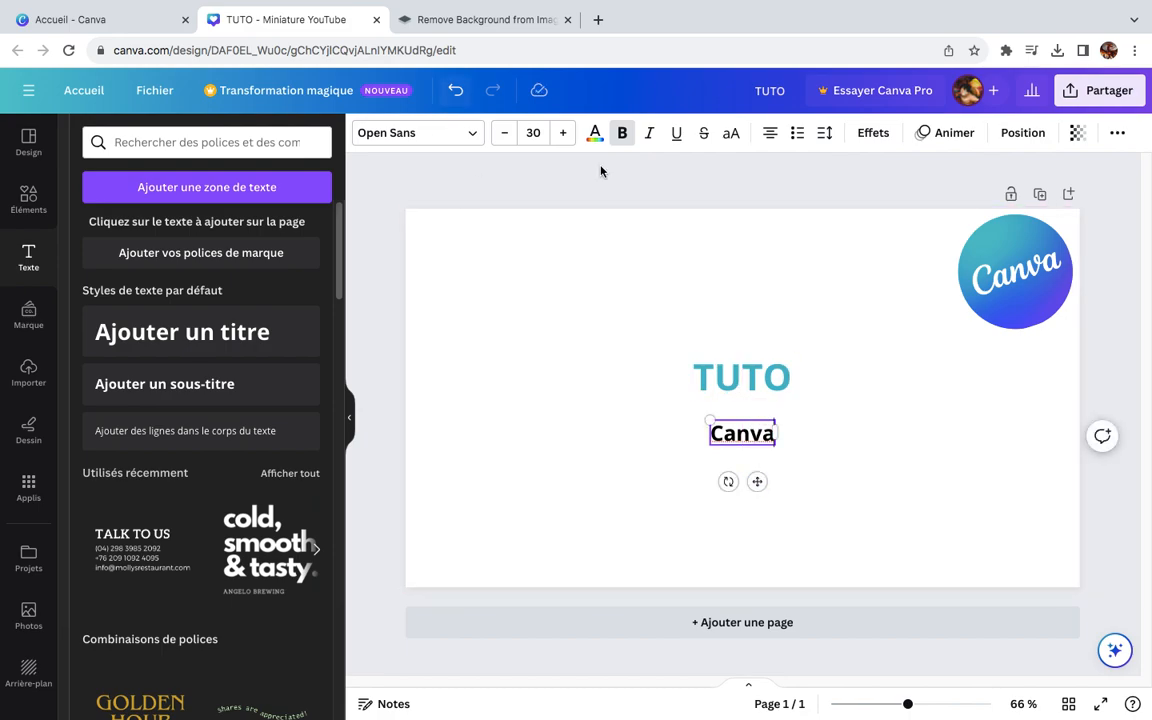
Step: Recolor the Canva subtitle with the violet-blue from the logo's photo colors, replacing black throughout the design
left_click(595, 134)
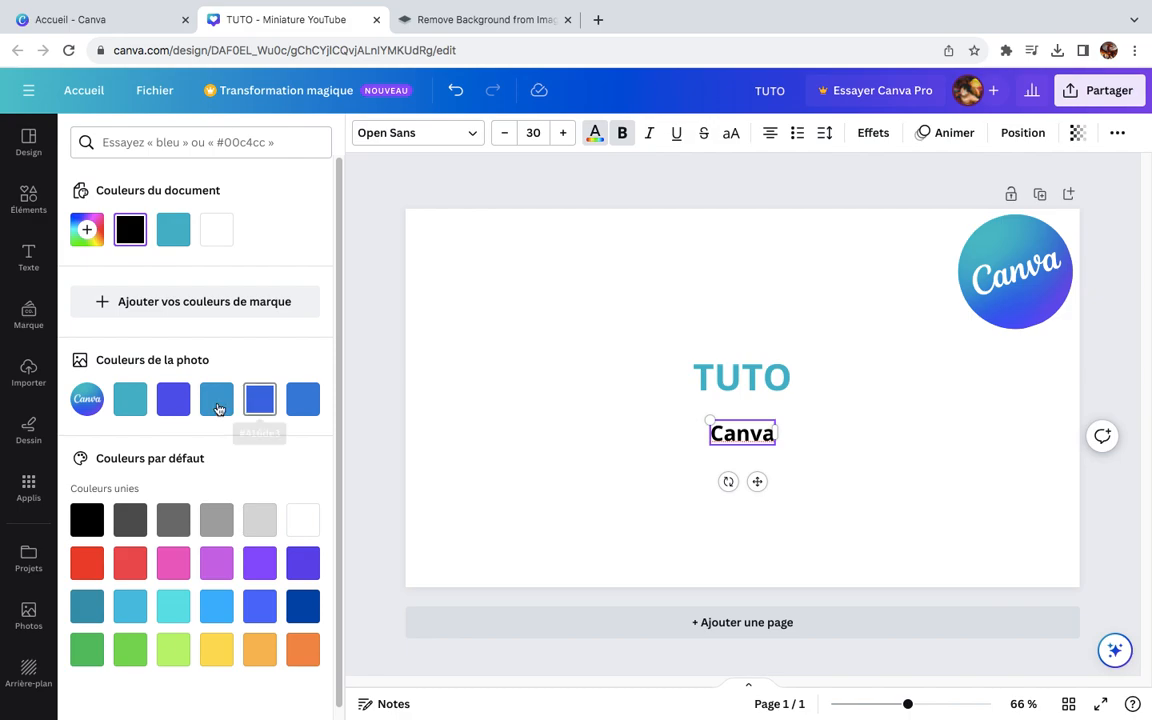
left_click(173, 402)
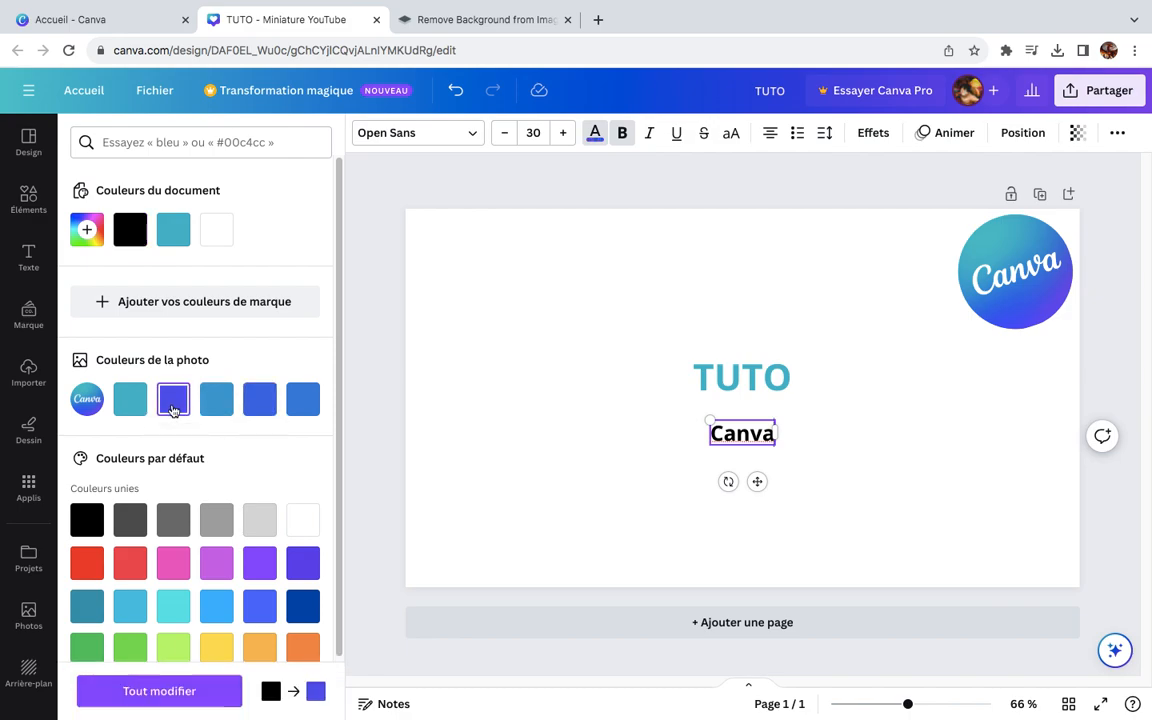
left_click(210, 704)
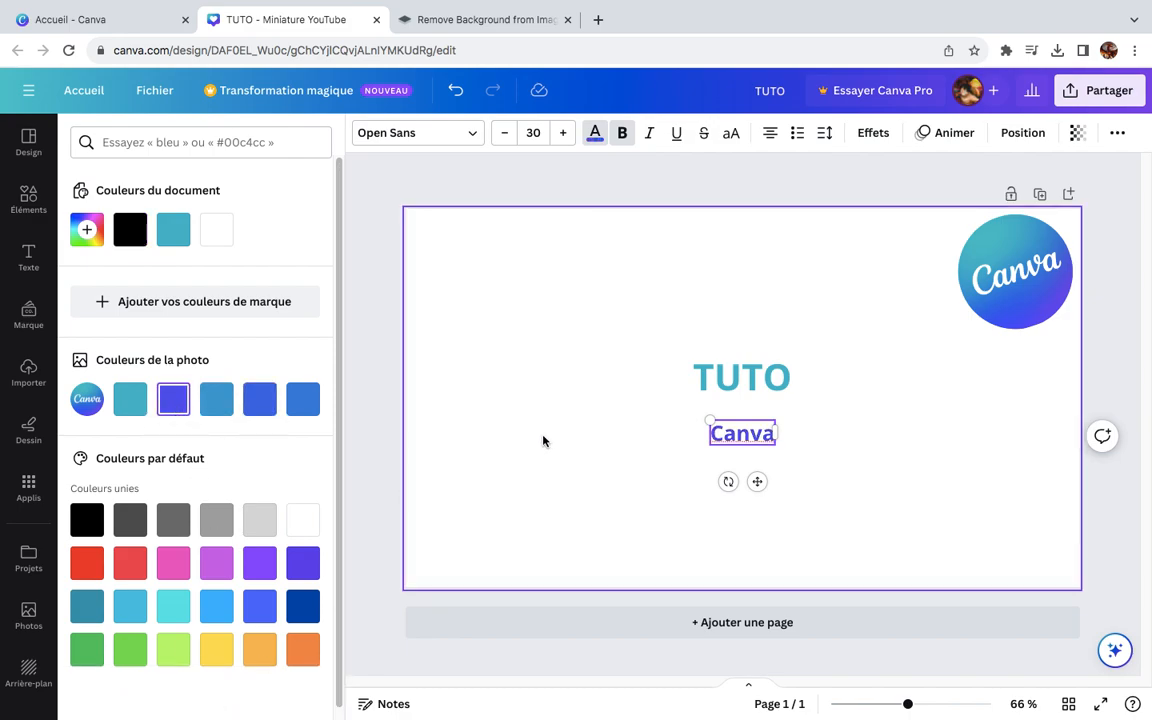
left_click(773, 474)
Step: Enlarge the Canva subtitle to font size 37,9 and center it directly beneath the TUTO title
left_click(772, 440)
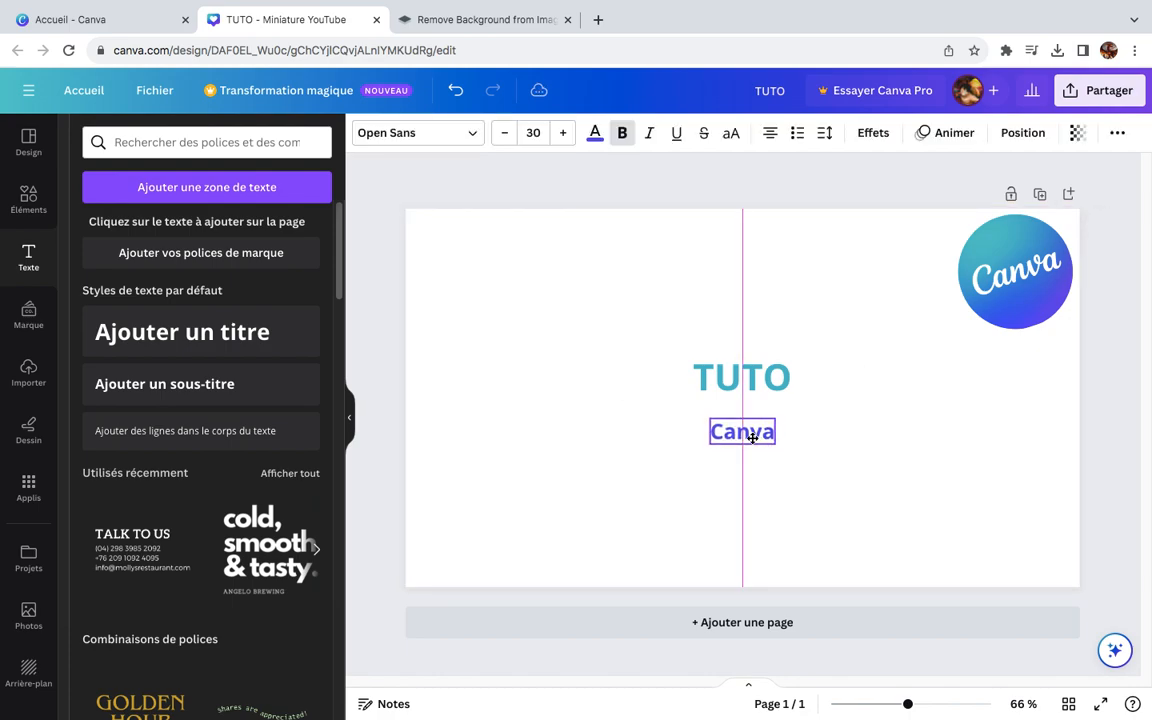
left_click_drag(710, 419, 711, 390)
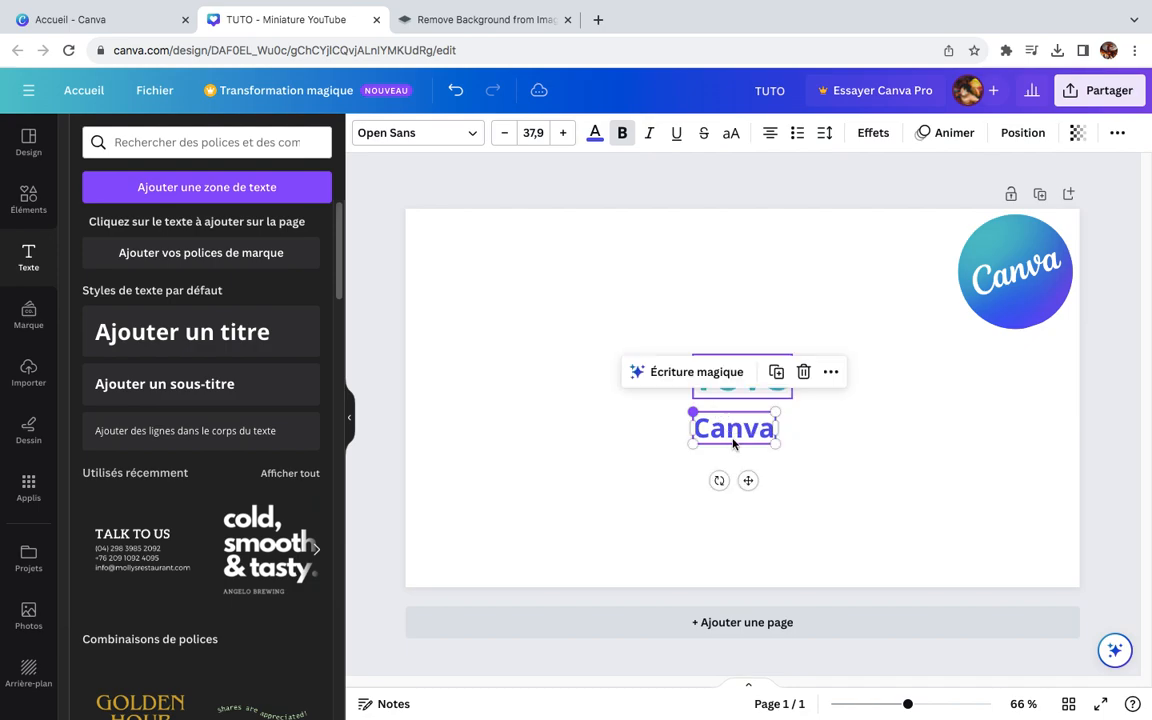
mouse_move(748, 477)
left_mouse_down()
mouse_move(758, 524)
mouse_move(760, 467)
left_mouse_up()
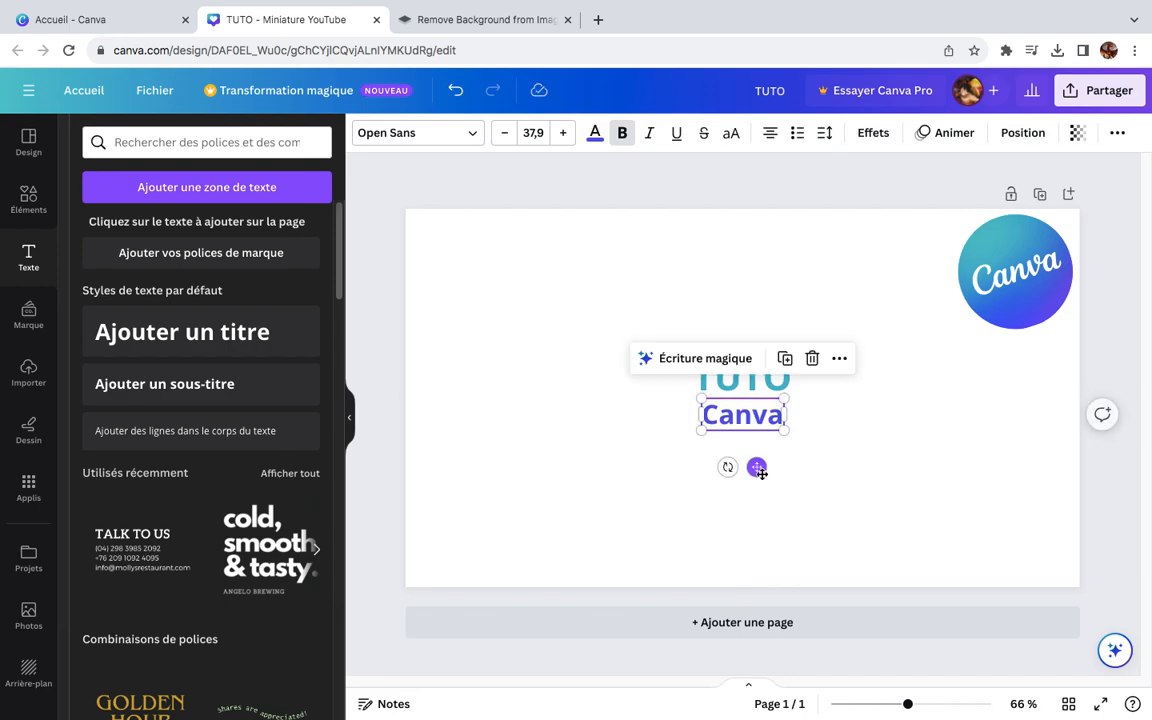
left_click(842, 490)
left_click_drag(579, 334, 945, 556)
left_click(591, 293)
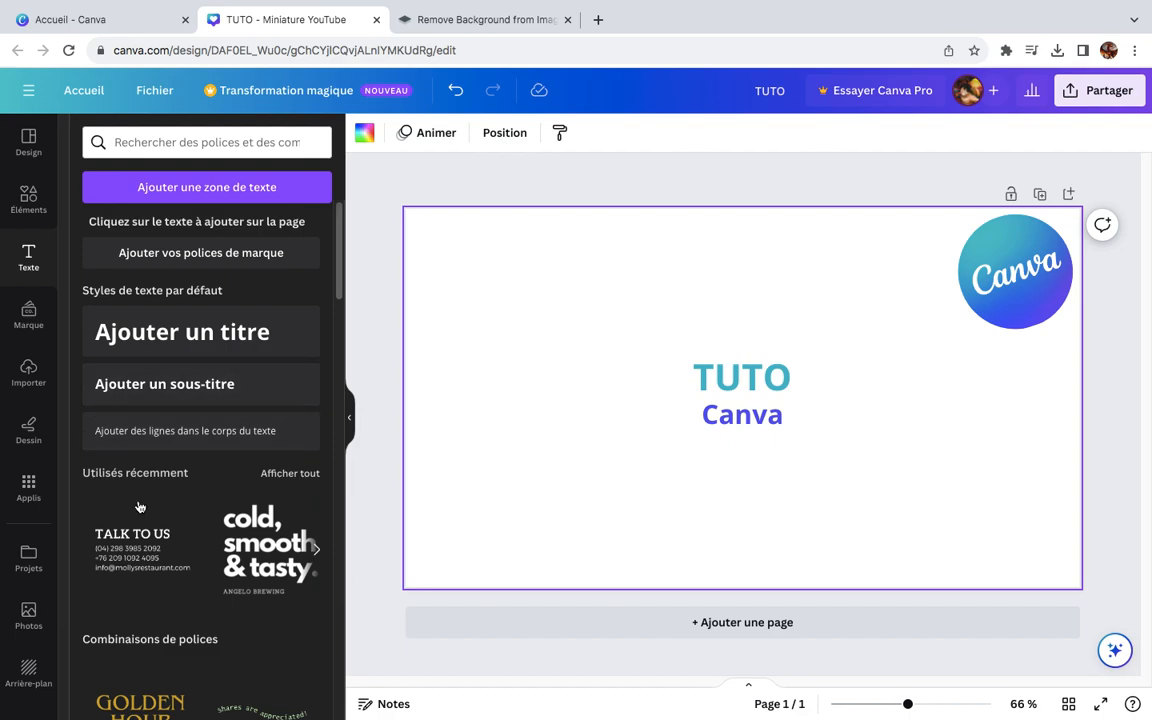
Step: Search the illustration elements for "free"
left_click(28, 210)
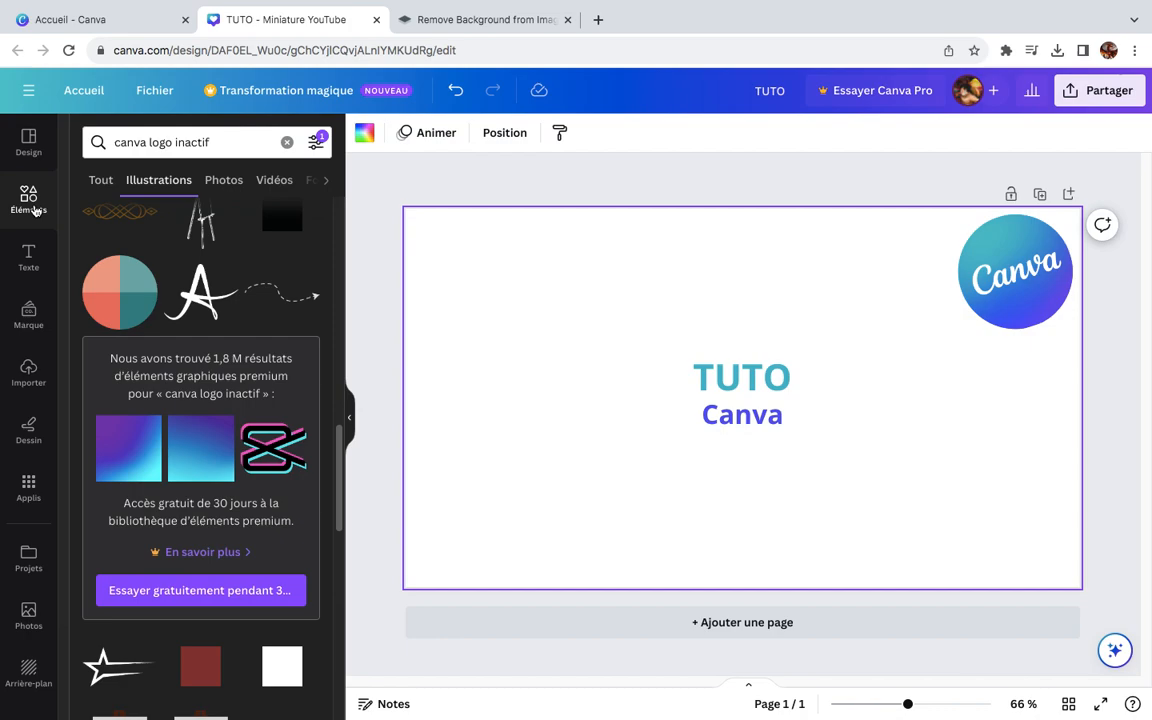
left_click(249, 143)
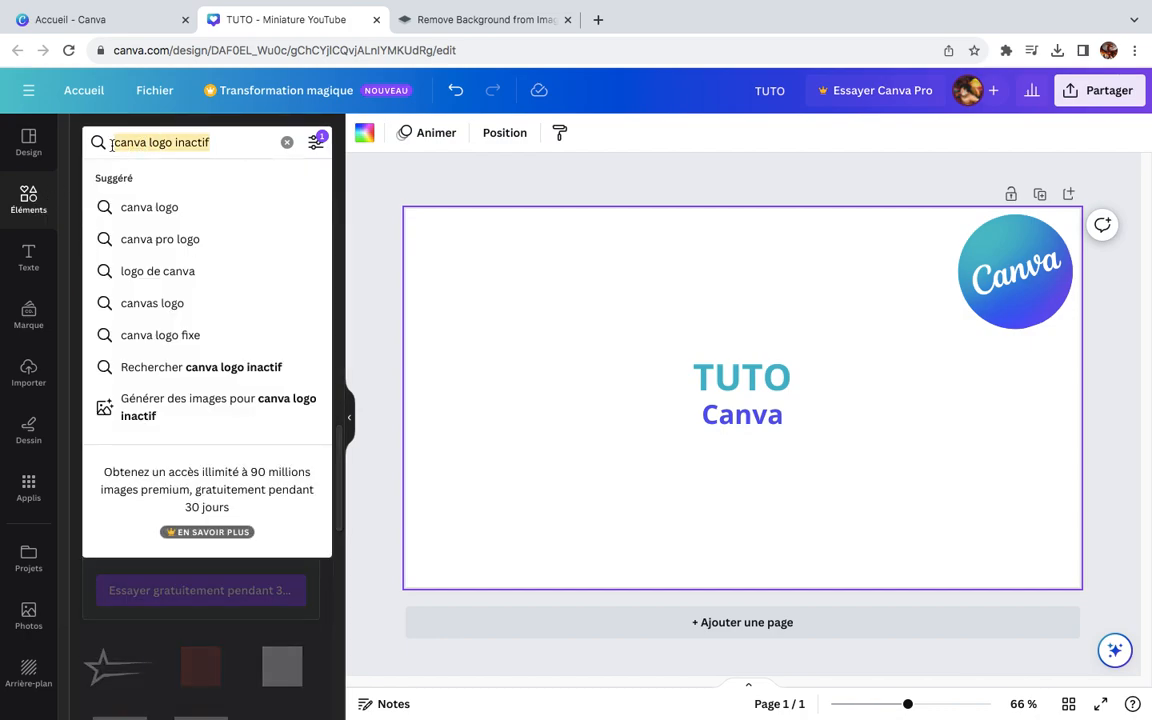
type("free")
key("Return")
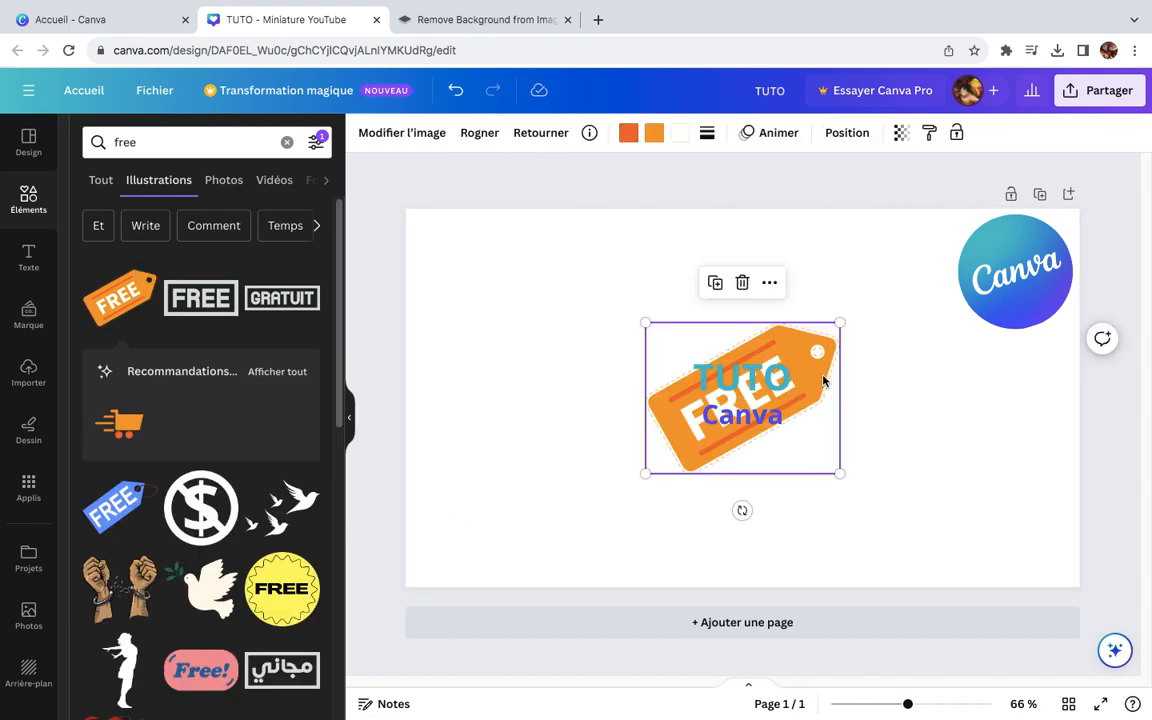
Step: Try the orange FREE tag, shrunk and tilted at the lower-left edge of the Canva logo, and delete it
left_click_drag(823, 381, 970, 340)
left_click_drag(795, 437, 958, 379)
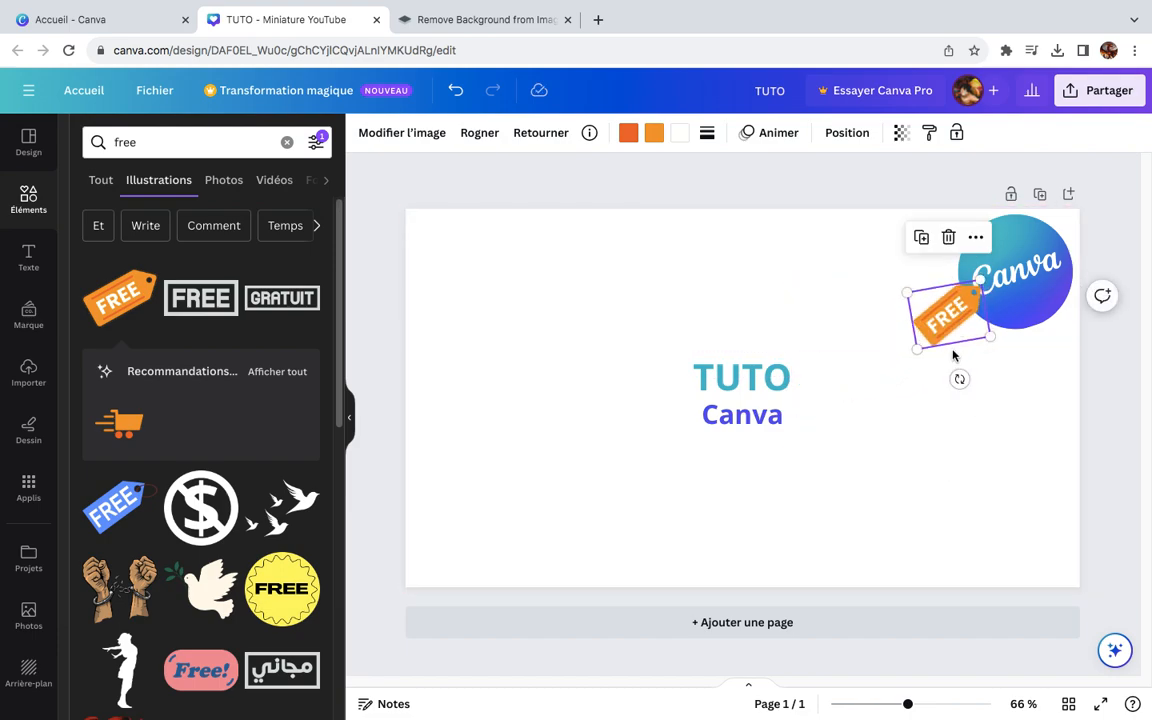
left_click(952, 242)
Step: Try the round yellow FREE badge, small and tilted over the lower edge of the Canva logo, and delete it
scroll(278, 595, "down", 1)
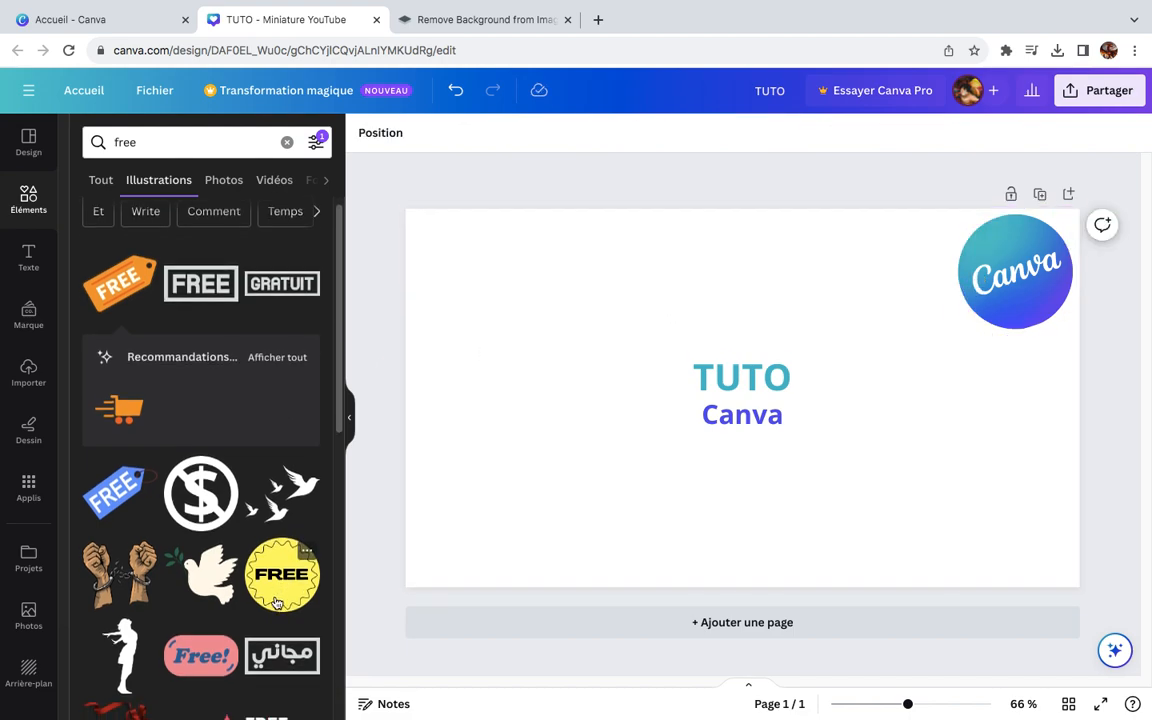
scroll(281, 570, "down", 10)
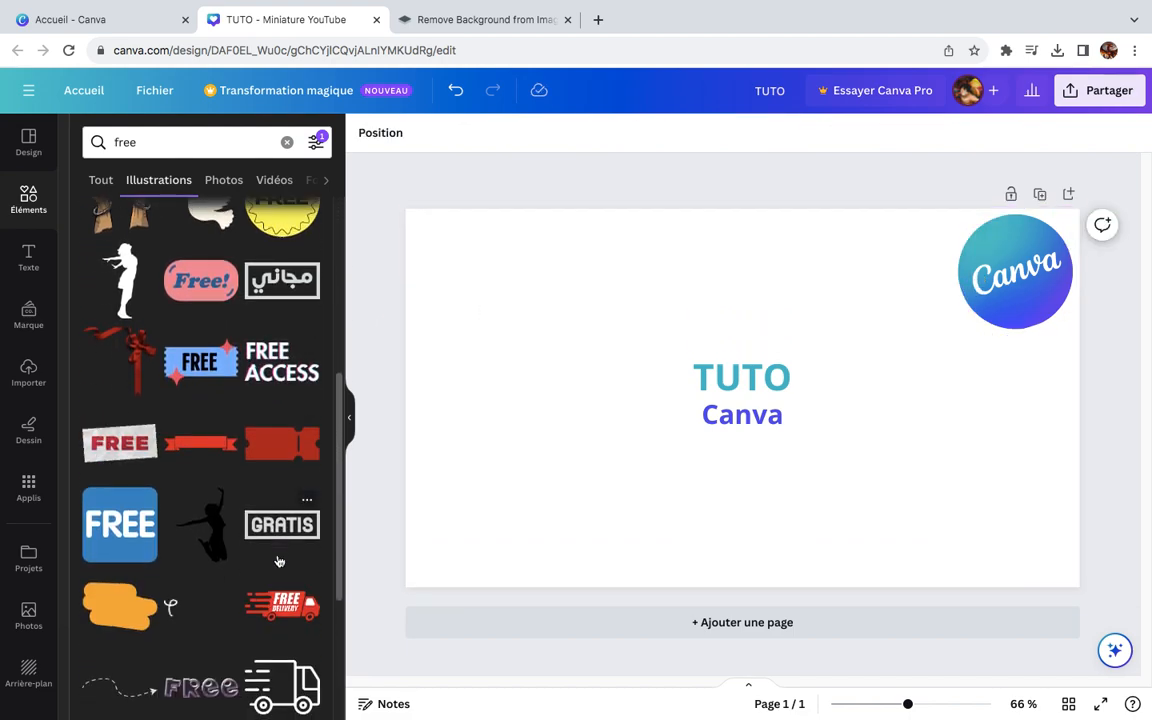
scroll(237, 360, "down", 3)
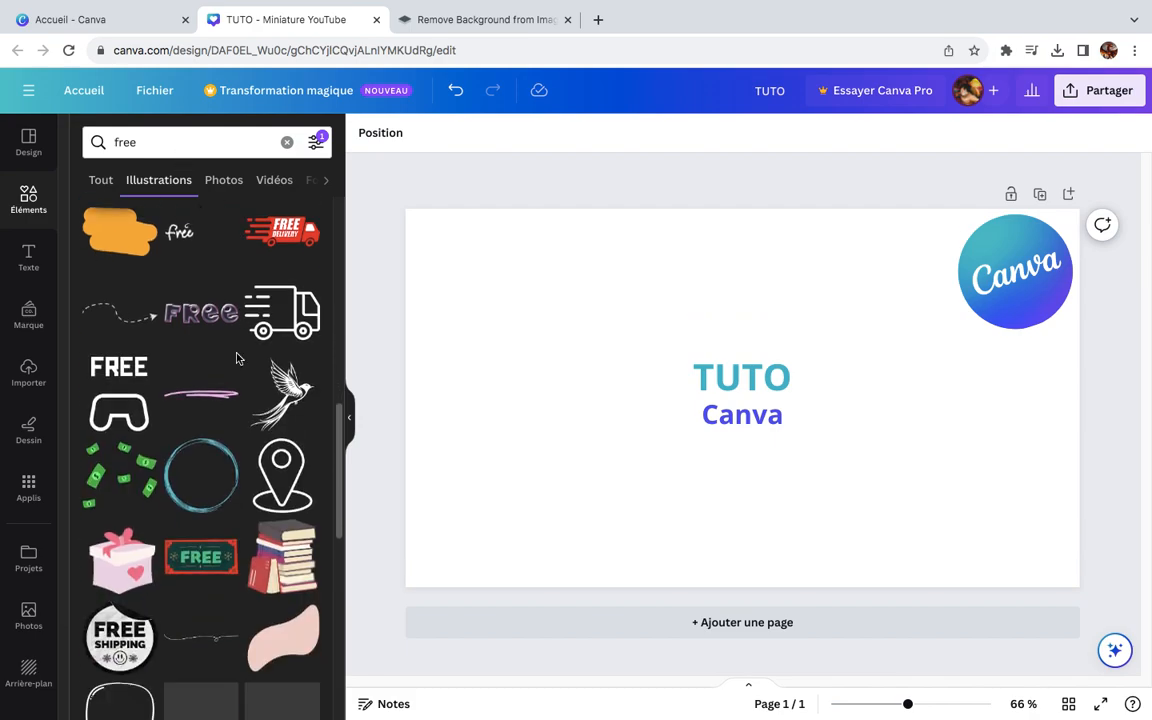
scroll(240, 355, "down", 5)
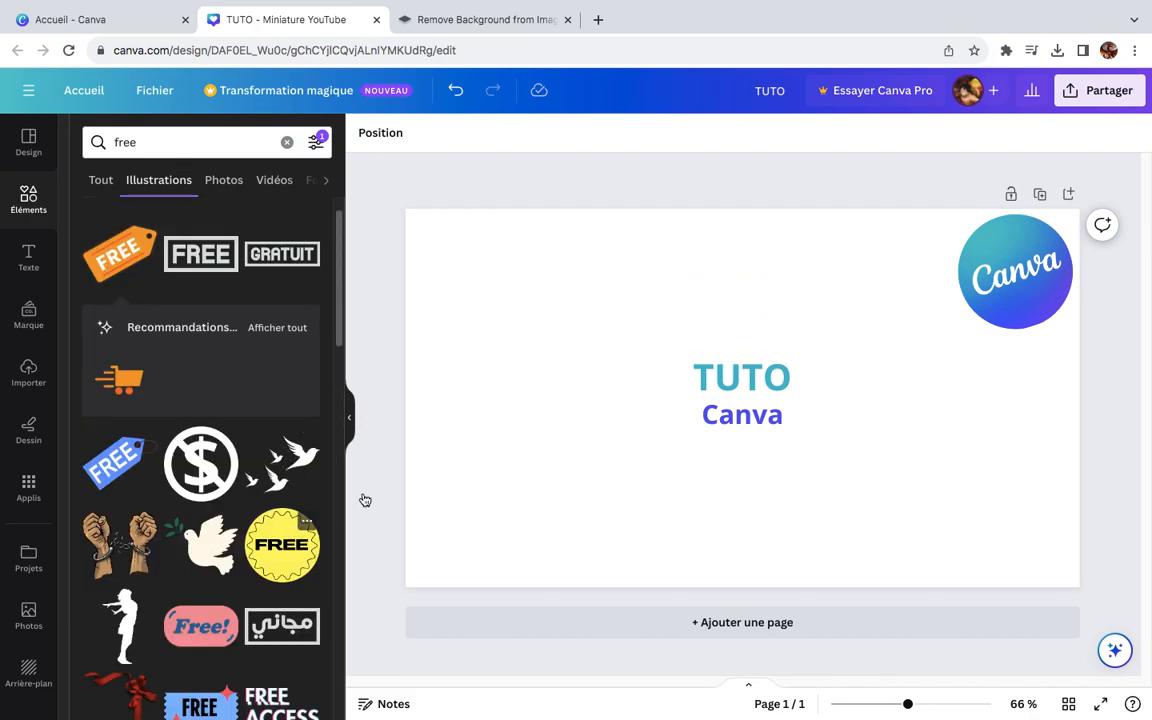
left_click(290, 535)
left_click_drag(796, 458, 1018, 312)
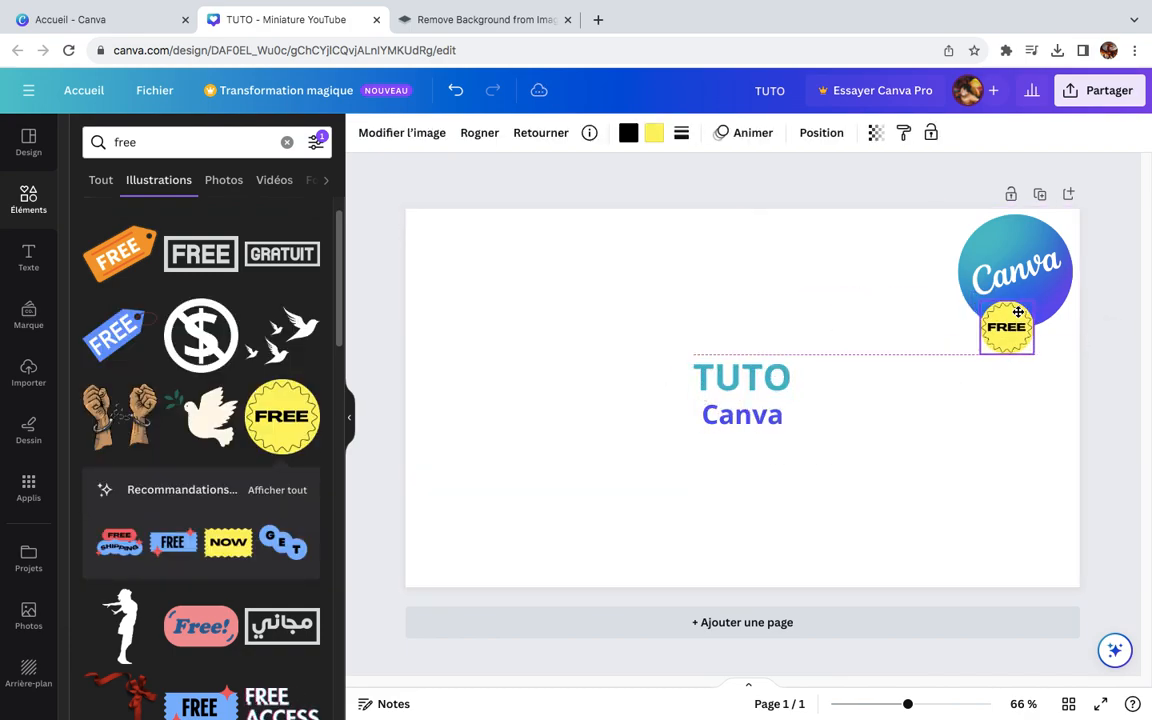
left_click_drag(1005, 391, 1030, 382)
left_click(953, 440)
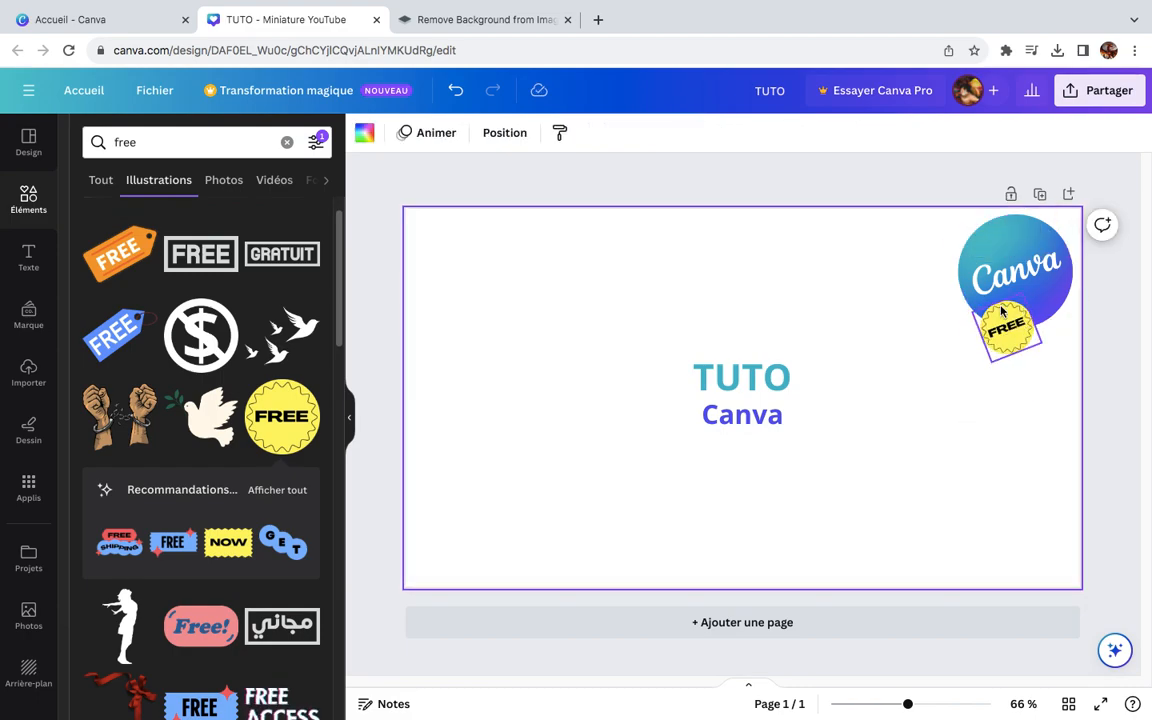
left_click(1010, 349)
left_click(1008, 246)
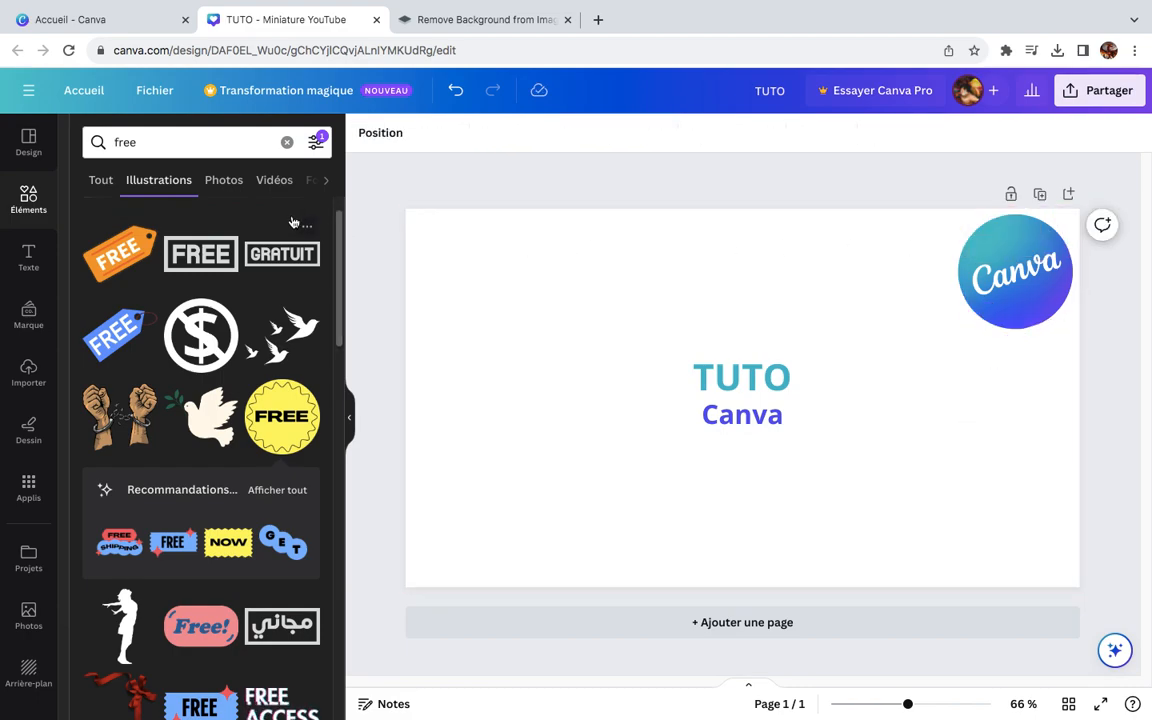
Step: Look through more "free" illustrations and replace the search with "gratuit"
left_click_drag(341, 236, 329, 719)
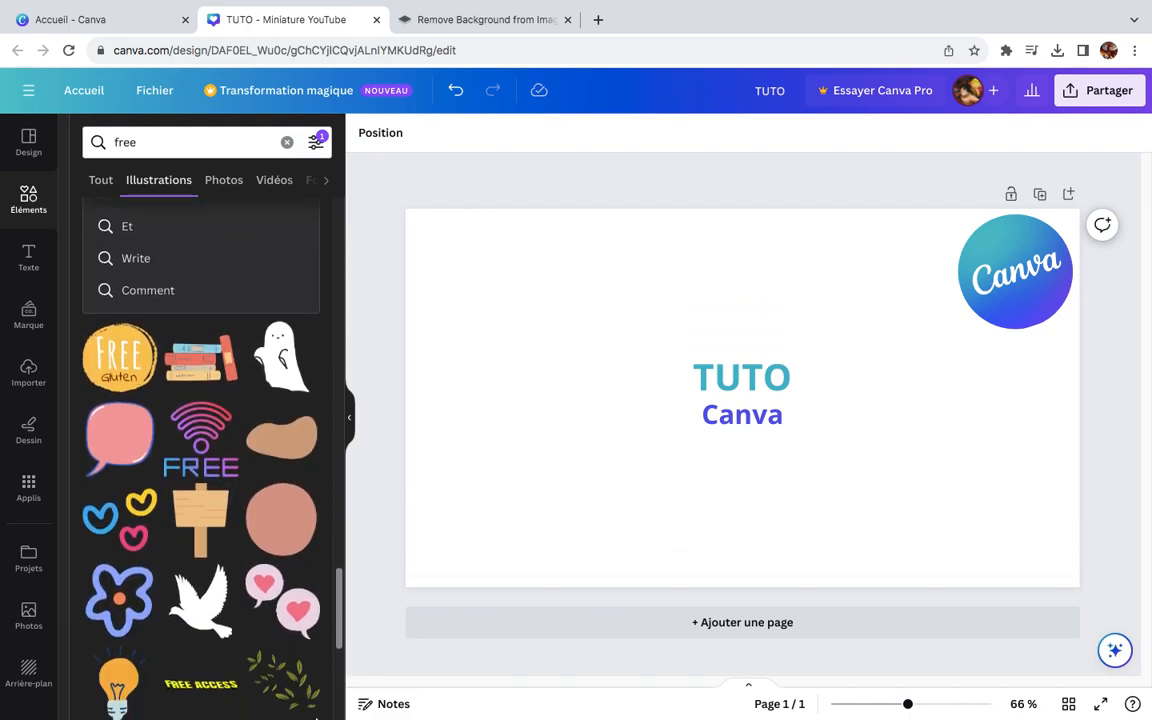
scroll(335, 636, "down", 3)
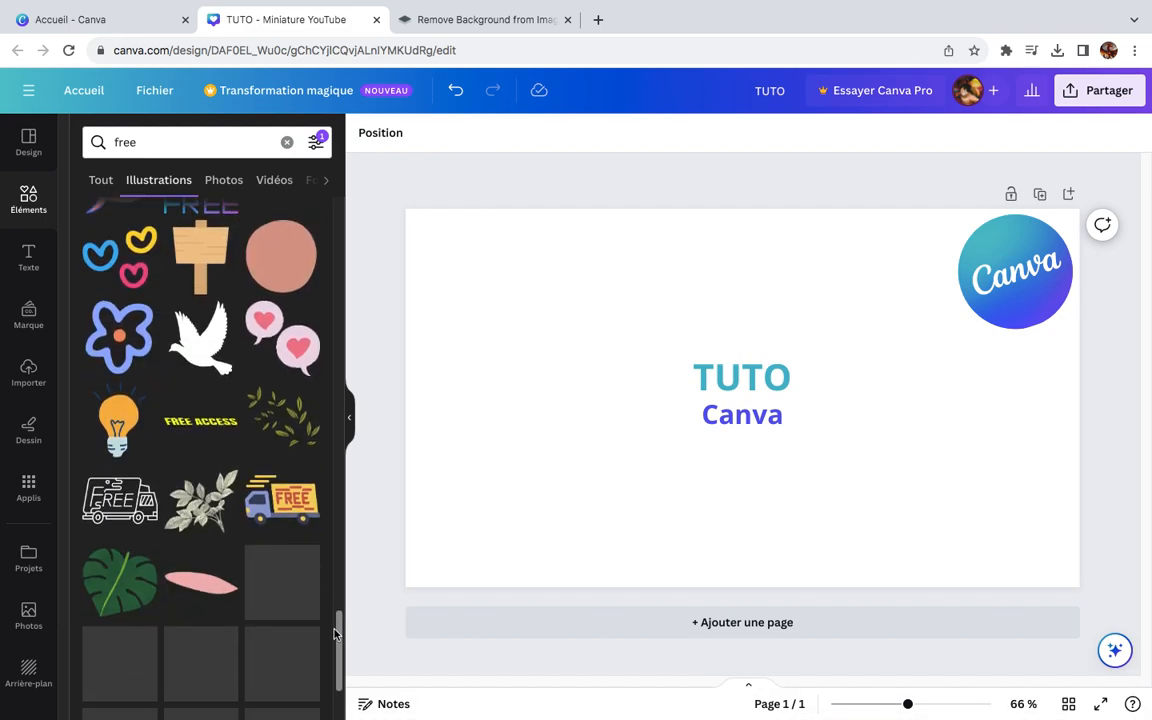
scroll(335, 636, "down", 5)
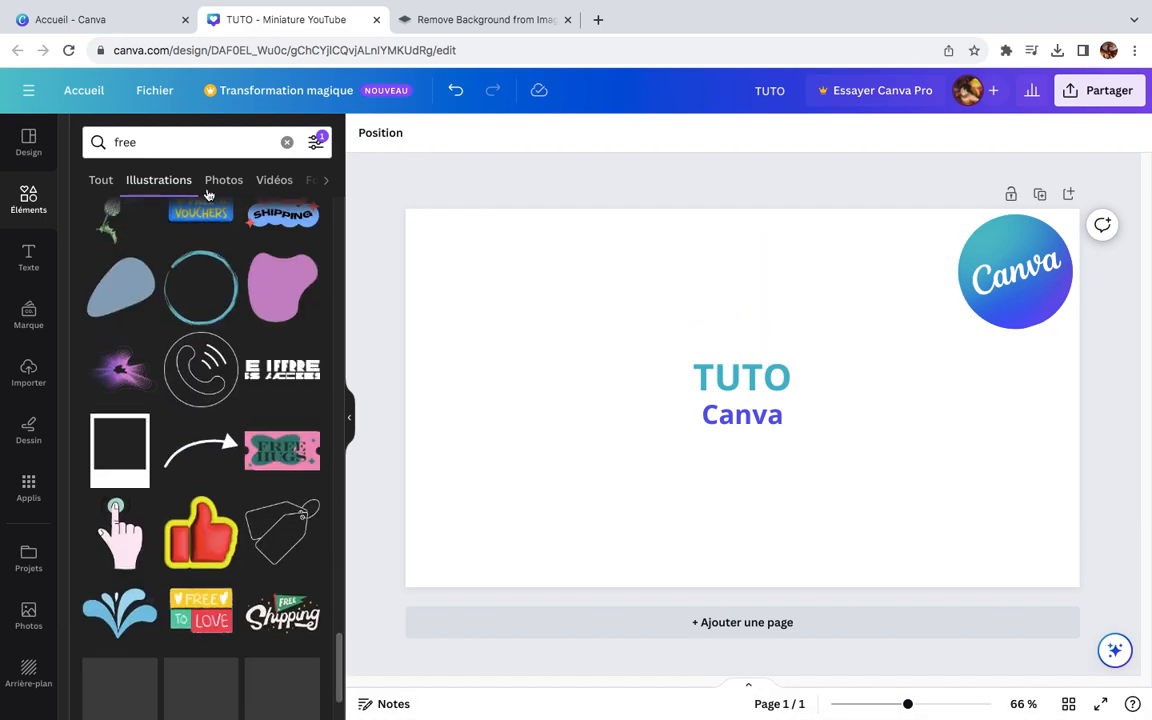
left_click(157, 141)
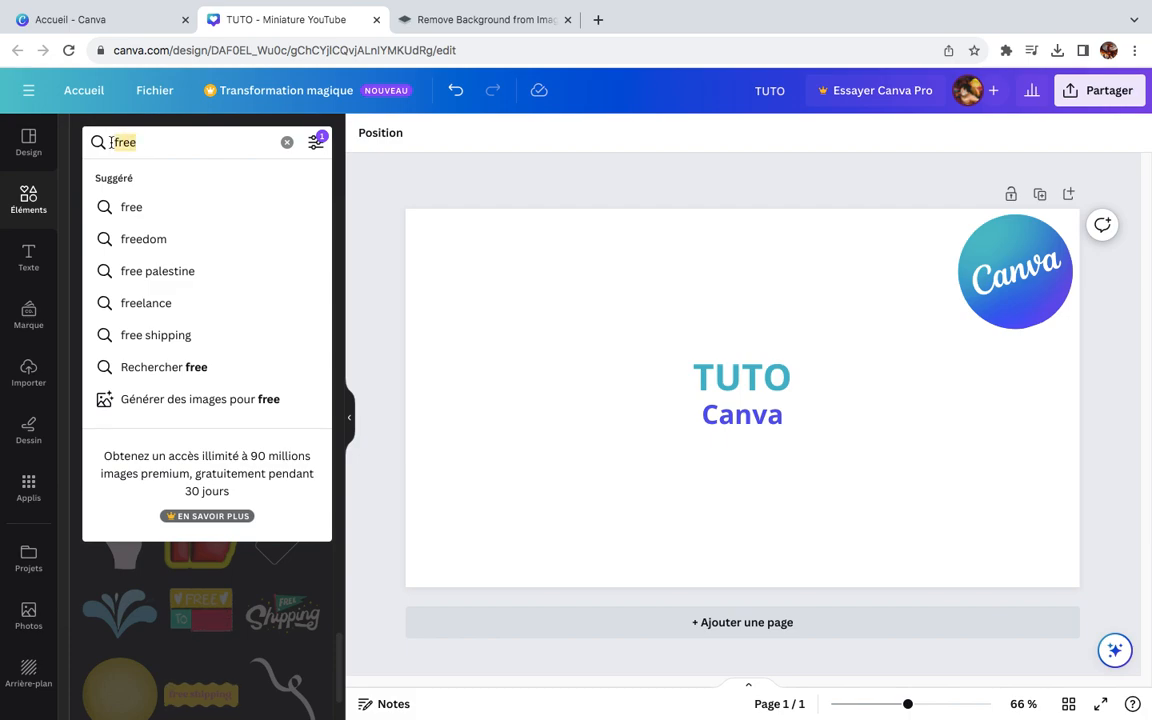
type("gratuit")
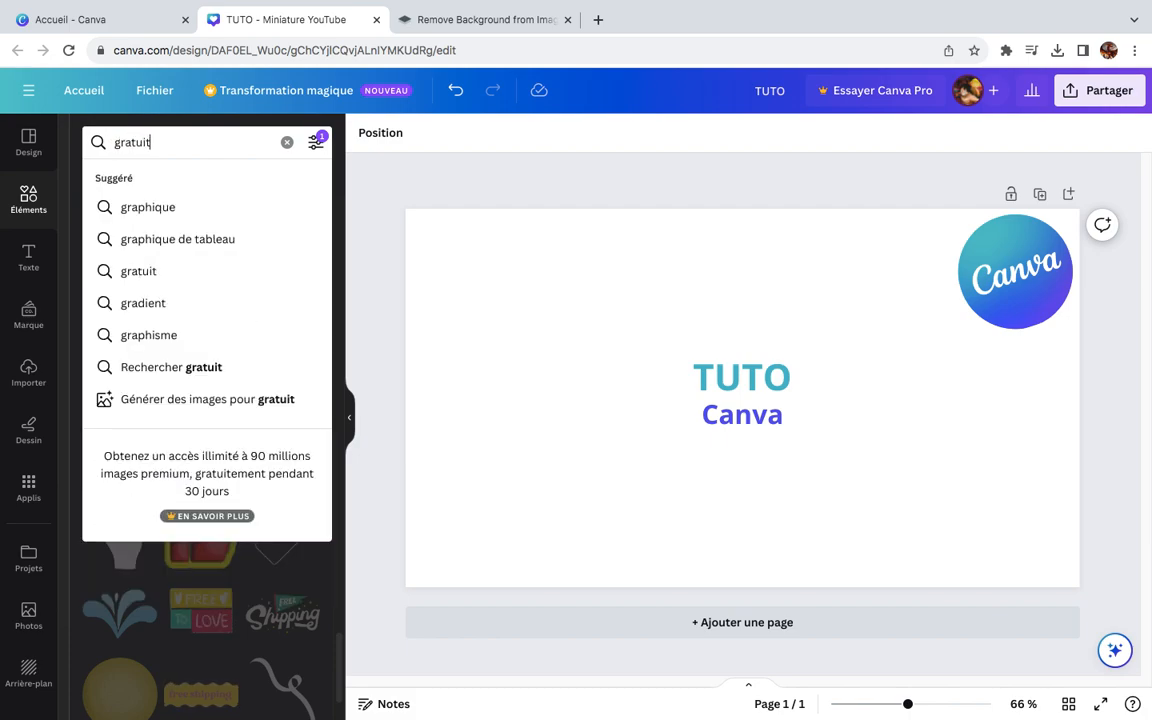
key("Return")
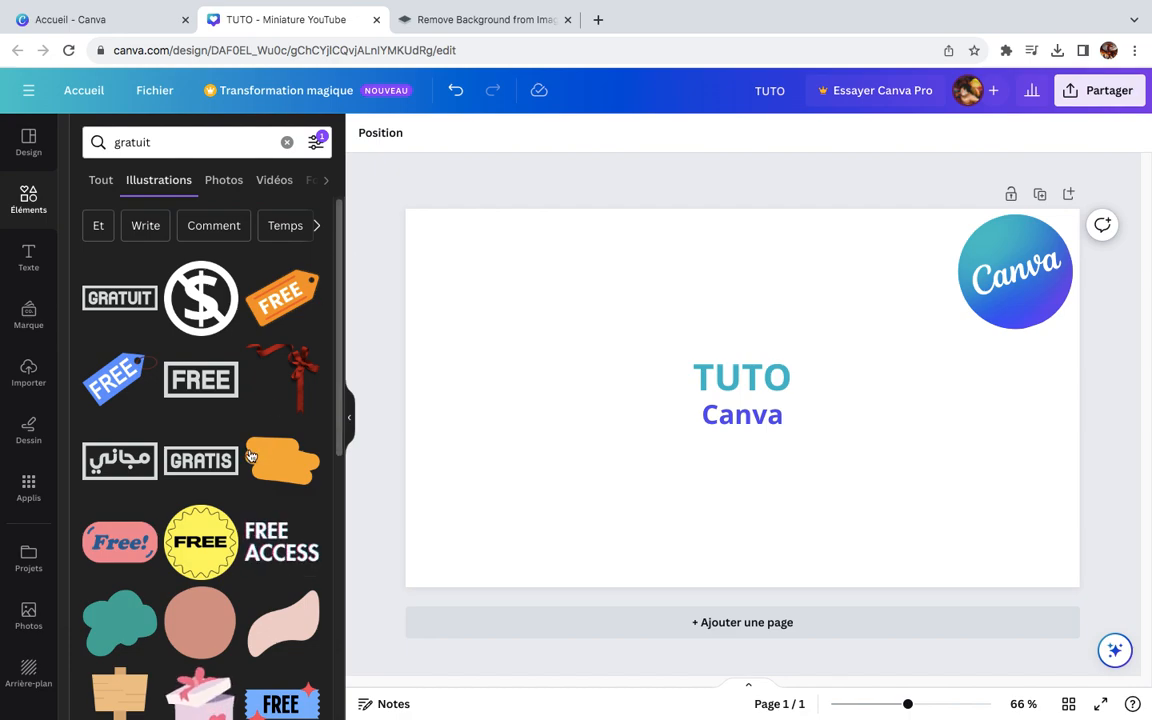
Step: Add the blue FREE tag illustration, shrink it and place it at the lower-left edge of the Canva logo
scroll(338, 268, "down", 1)
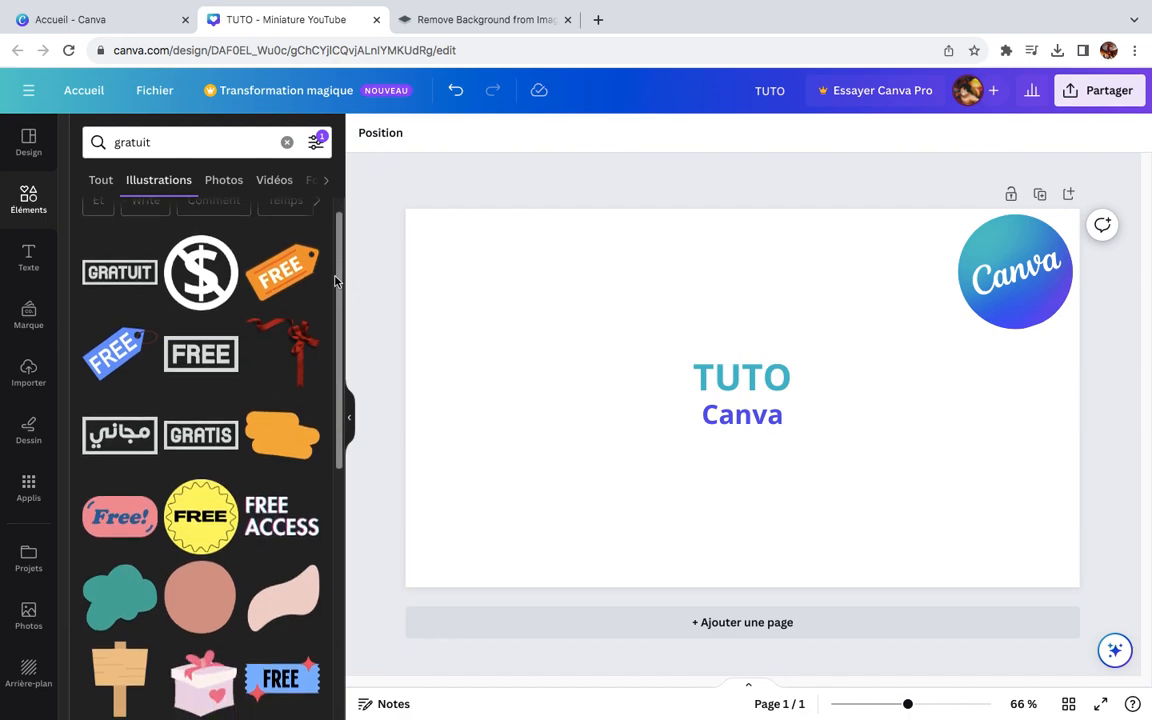
left_click(136, 350)
left_click_drag(579, 446, 684, 446)
left_click_drag(631, 550, 933, 334)
left_click(923, 429)
left_click(923, 274)
right_click(923, 280)
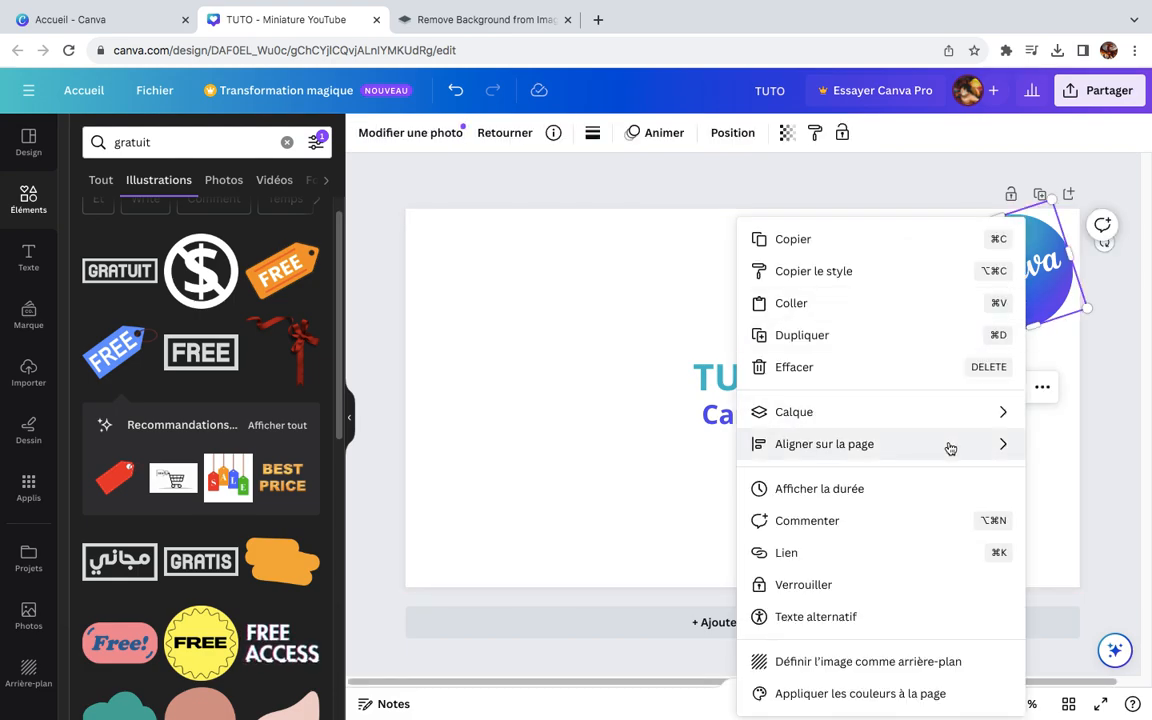
mouse_move(948, 449)
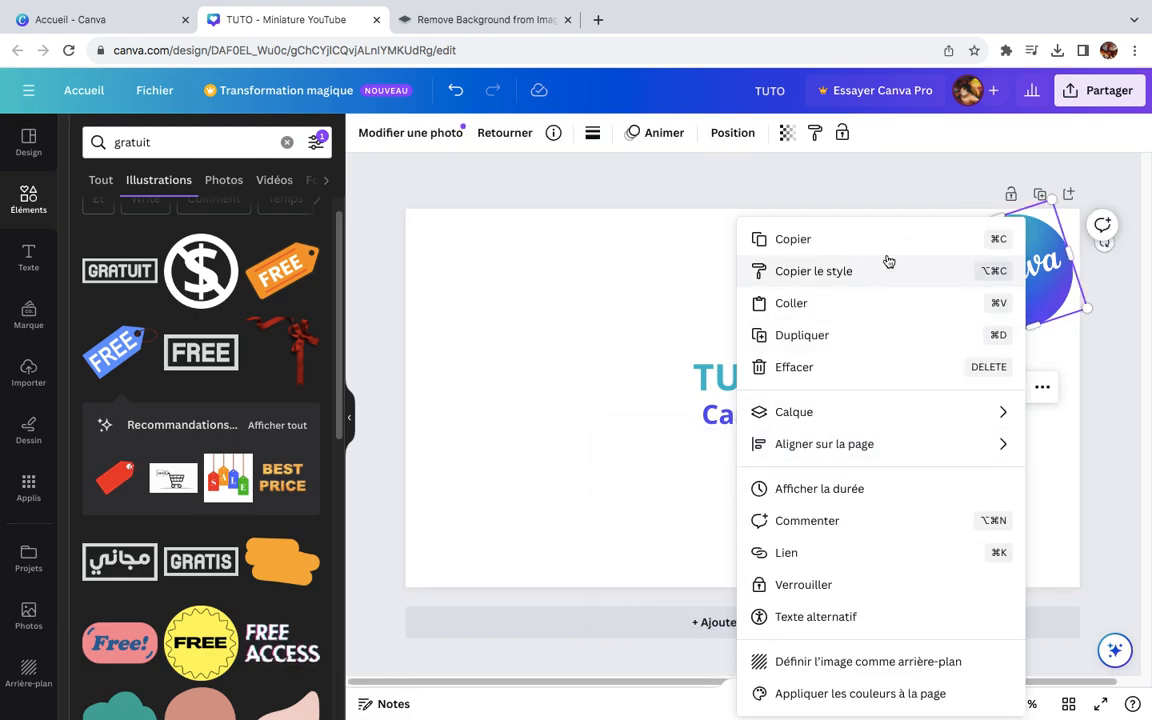
left_click(563, 278)
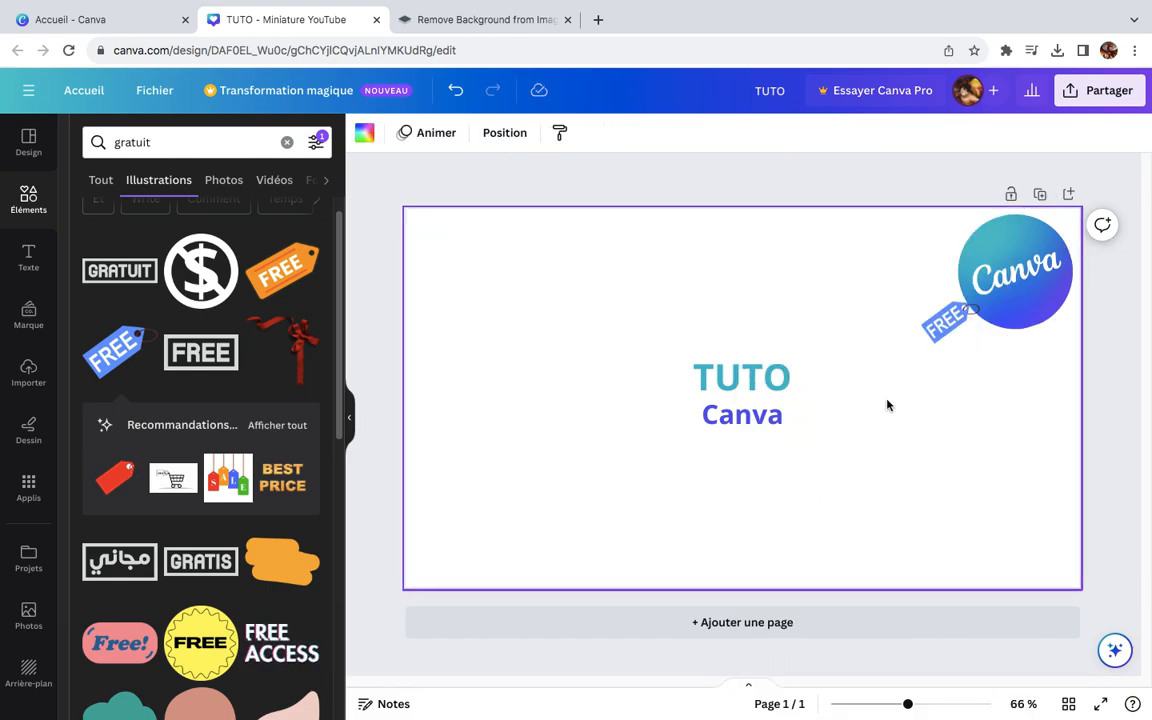
Step: Bring the Canva logo forward one level so it overlaps the string of the blue FREE tag
right_click(1006, 259)
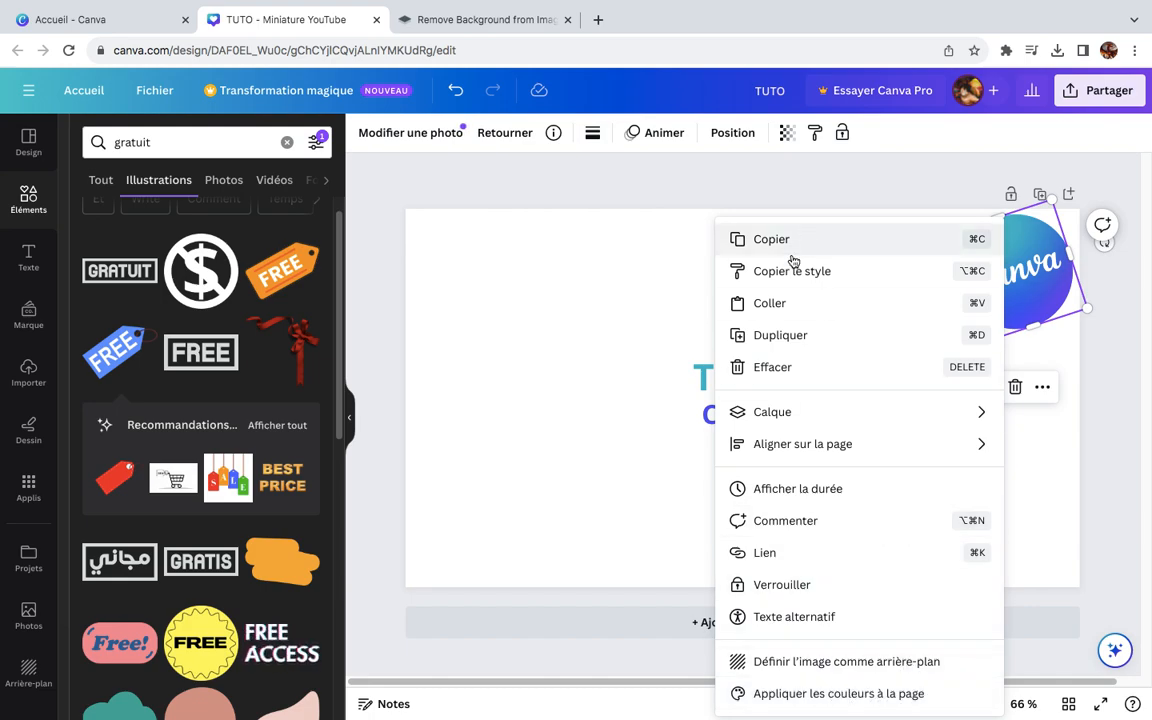
mouse_move(789, 413)
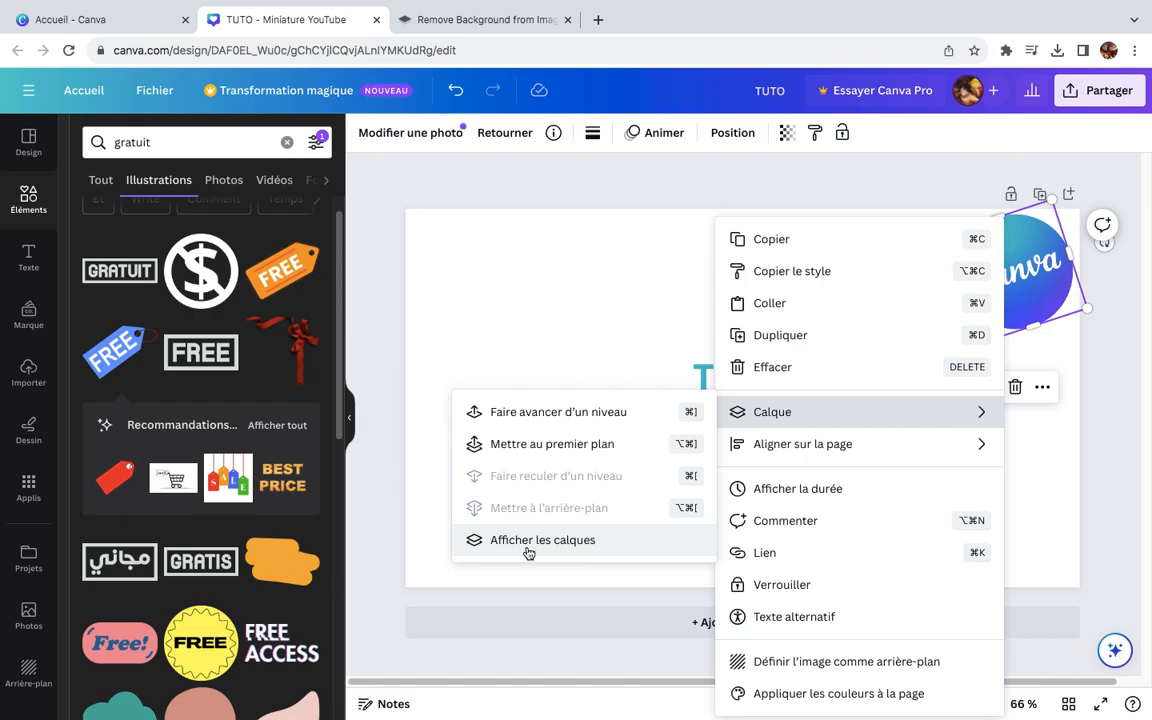
left_click(572, 418)
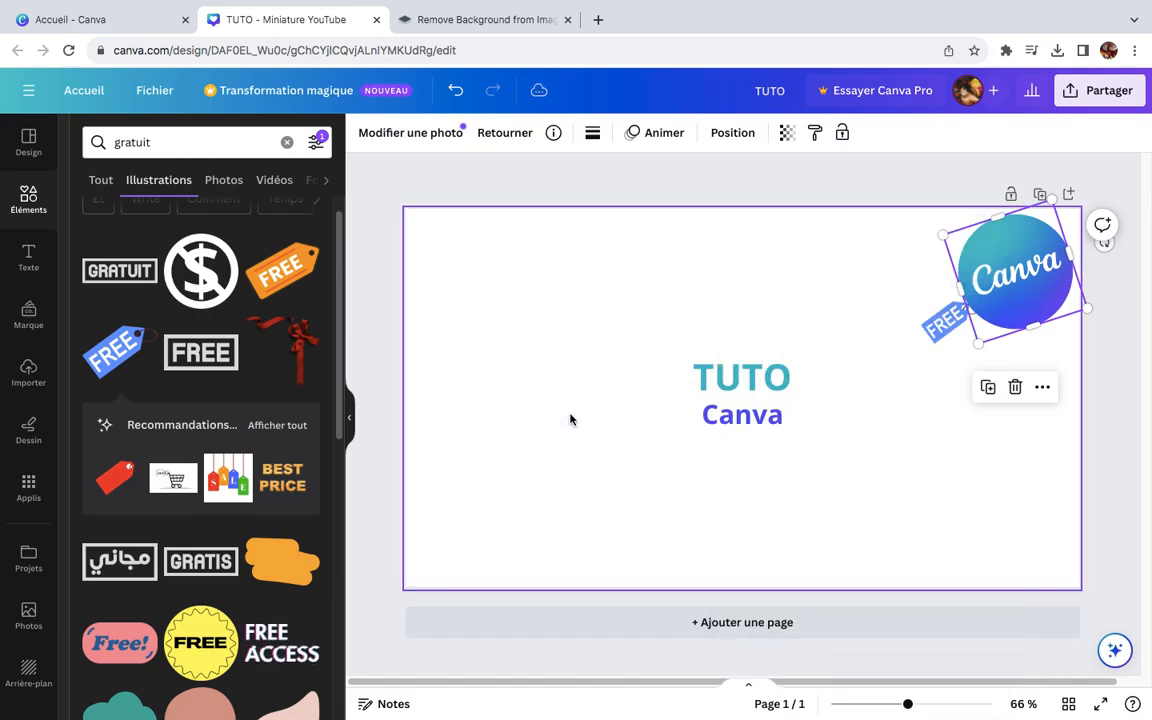
left_click(946, 328)
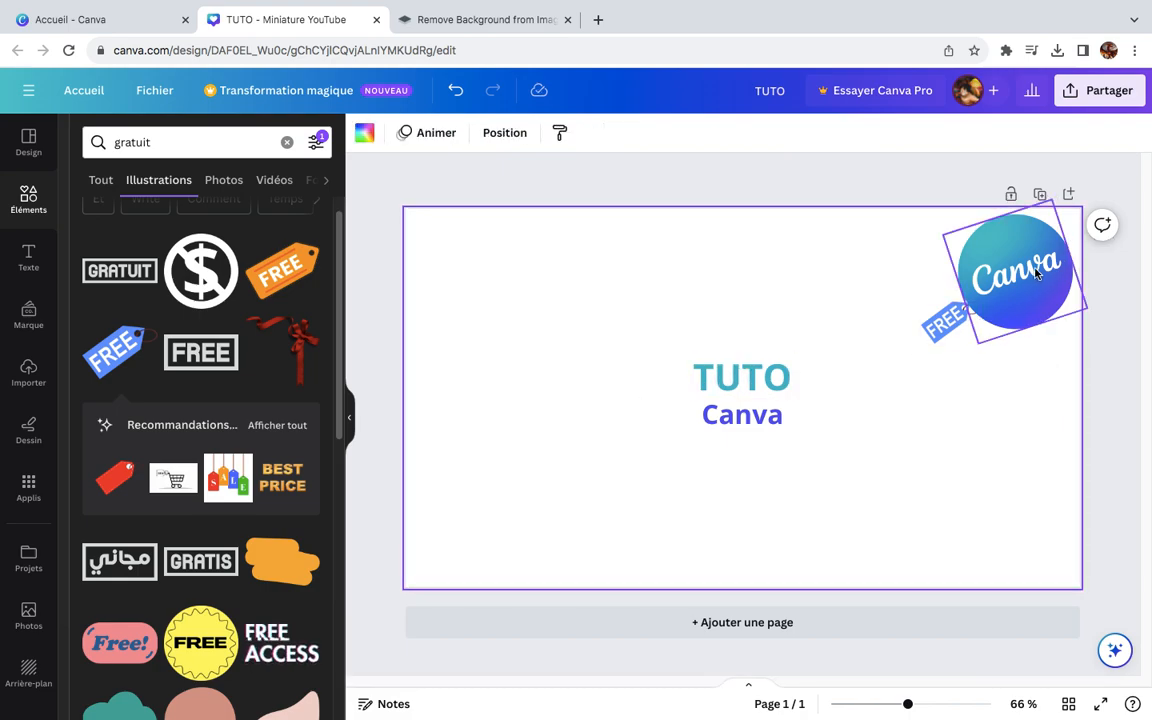
left_click(931, 328)
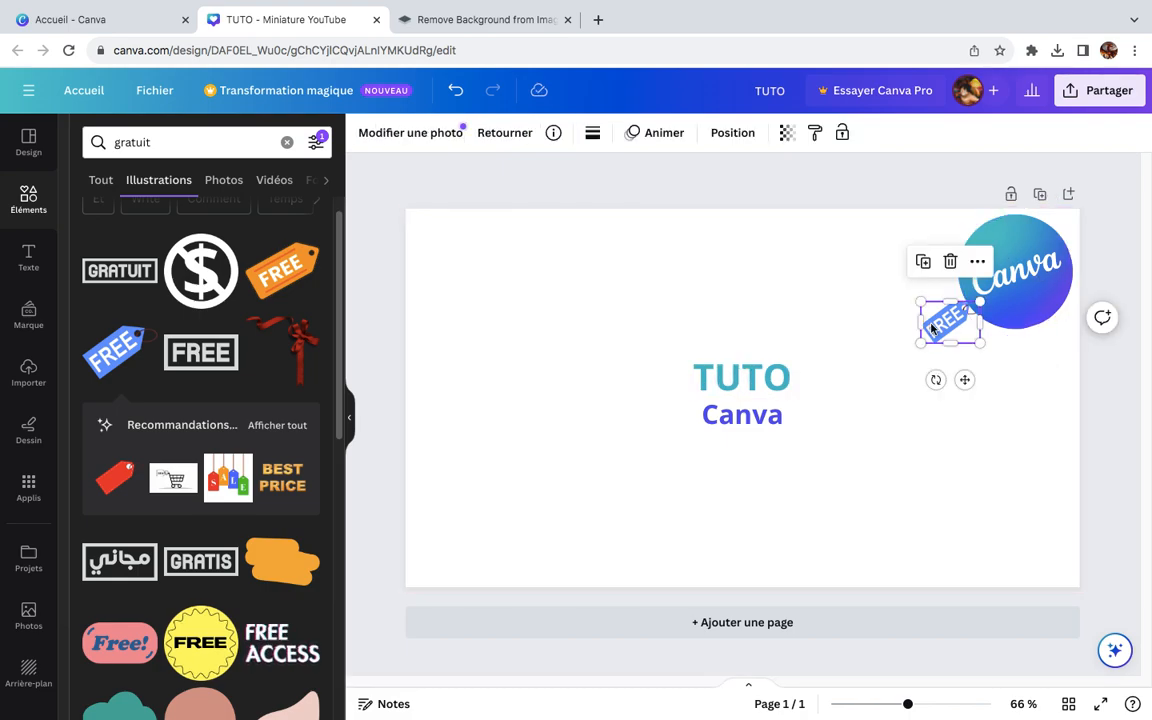
left_click(1056, 422)
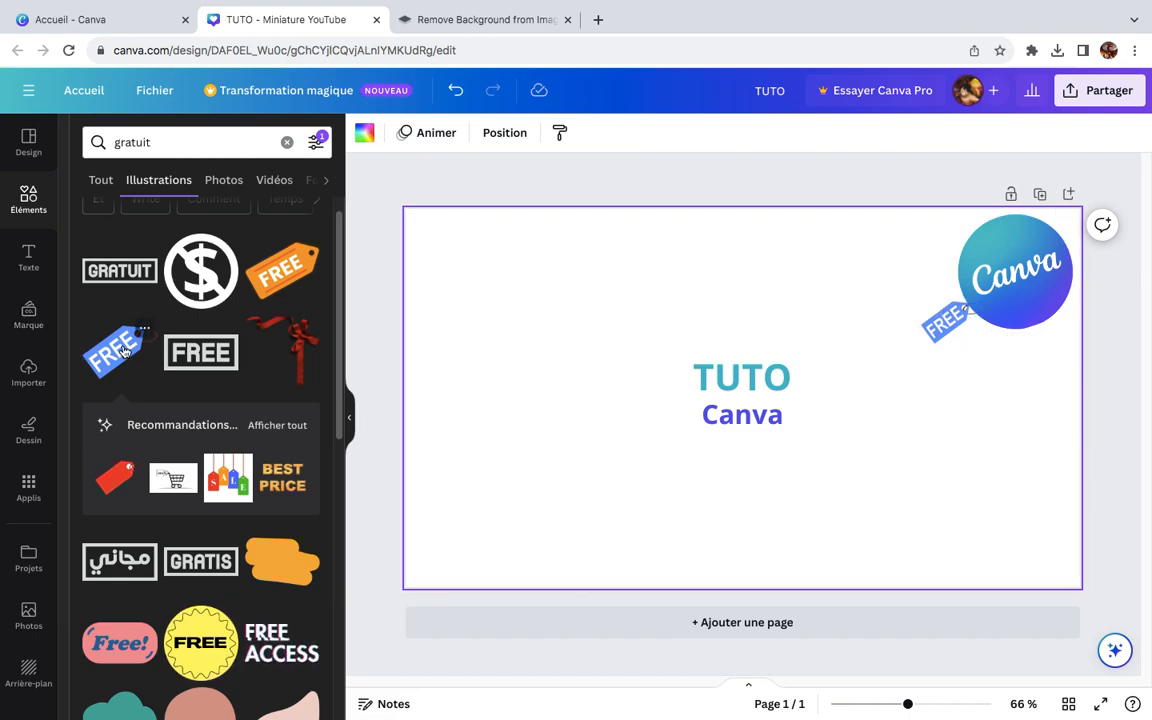
Step: Send the Canva logo back one level, behind the blue FREE tag
right_click(1031, 283)
mouse_move(905, 417)
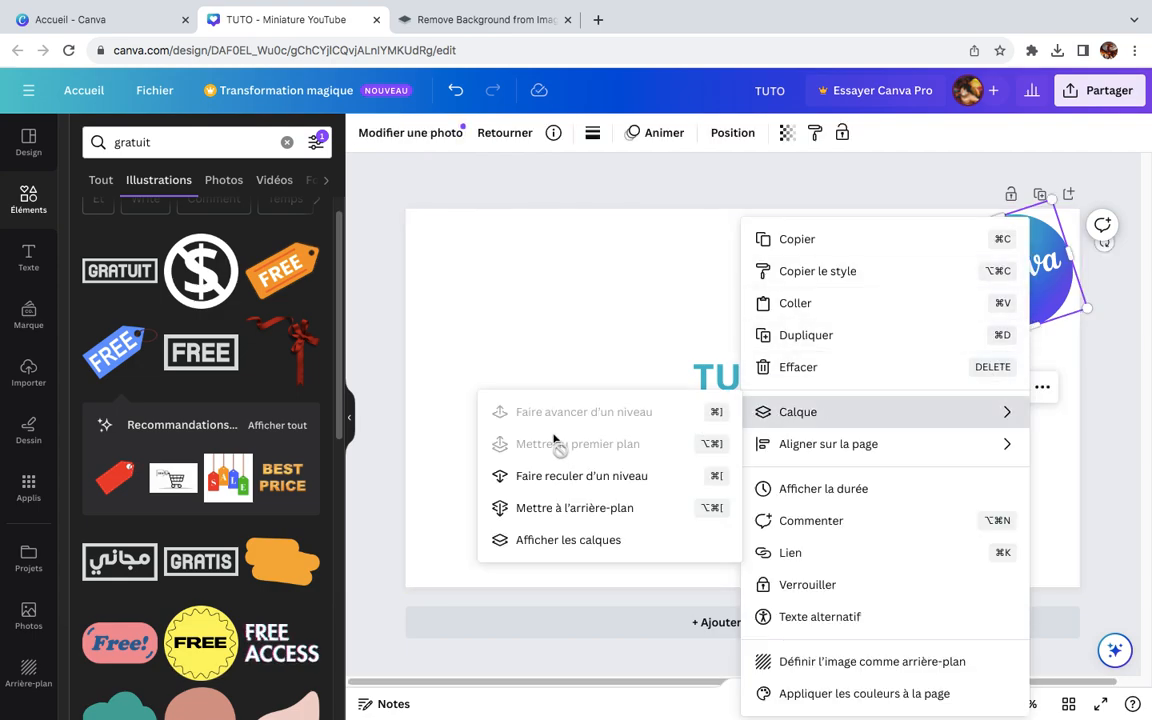
left_click(600, 476)
left_click(912, 485)
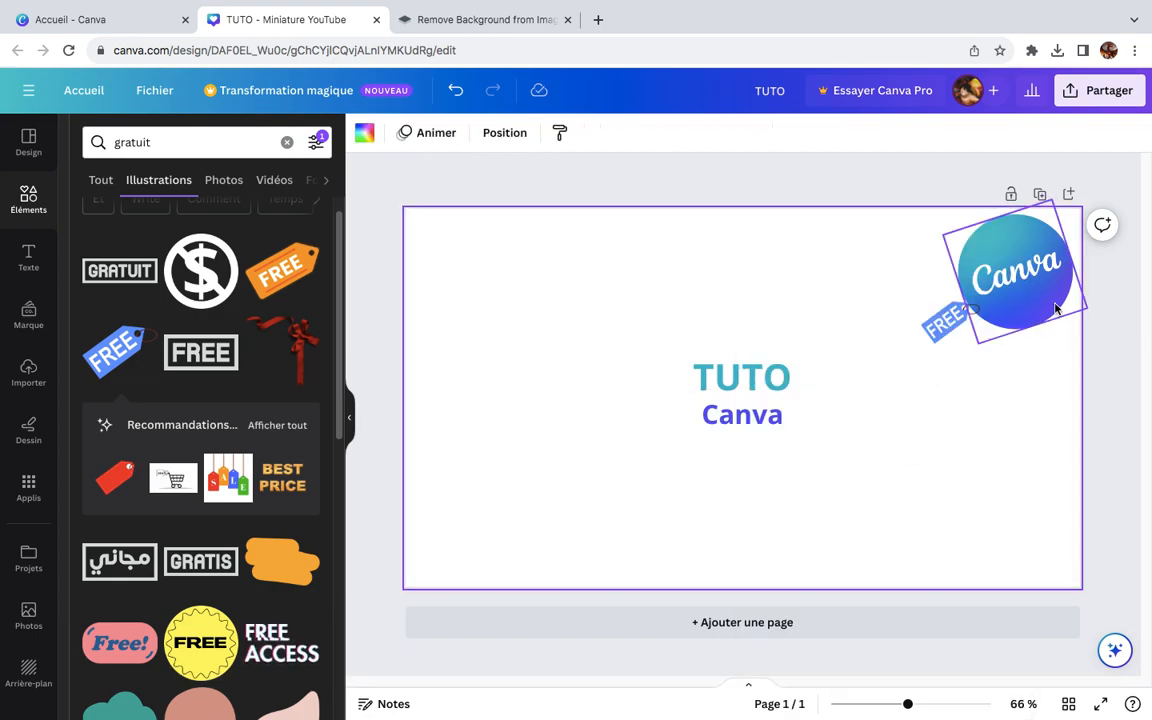
Step: Look through the rest of the "gratuit" illustrations for further elements for the thumbnail
scroll(280, 460, "down", 3)
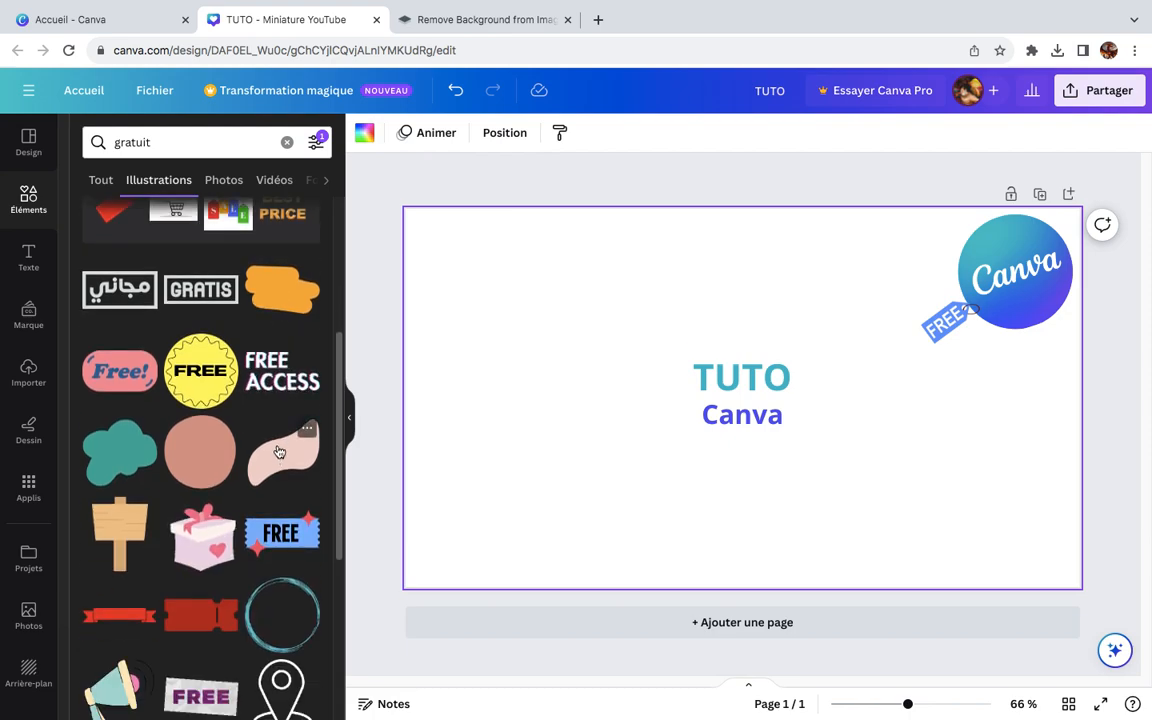
scroll(285, 440, "down", 3)
scroll(290, 420, "down", 2)
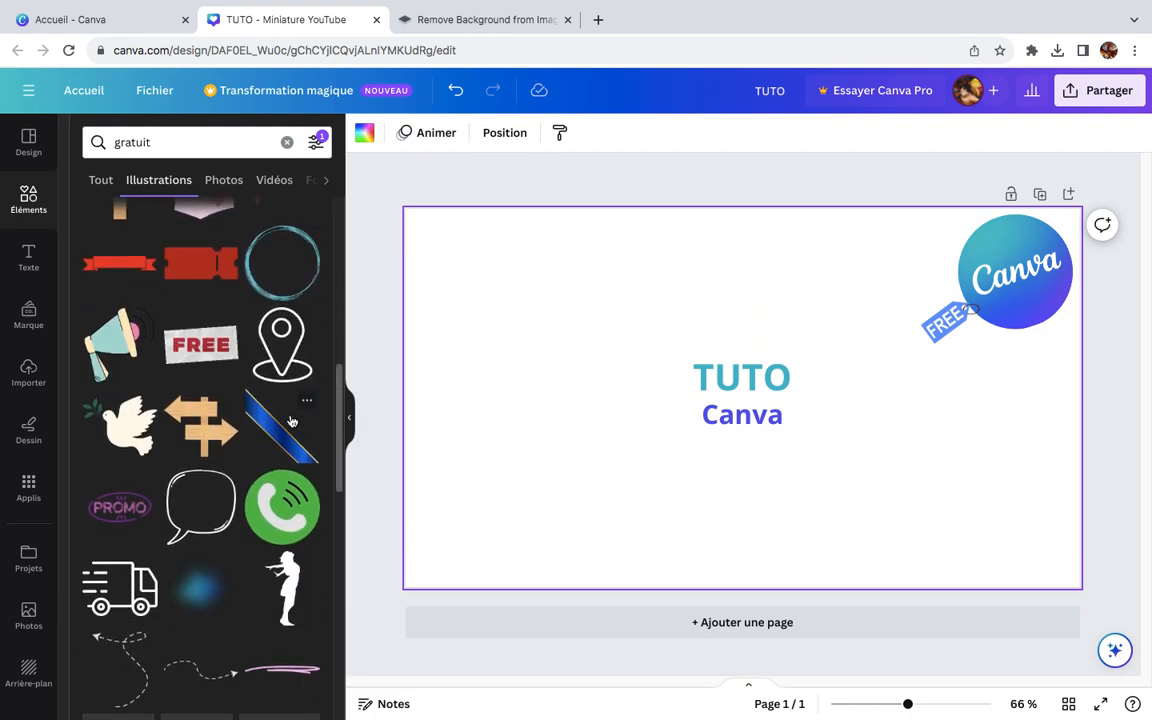
scroll(291, 425, "down", 2)
scroll(290, 425, "down", 3)
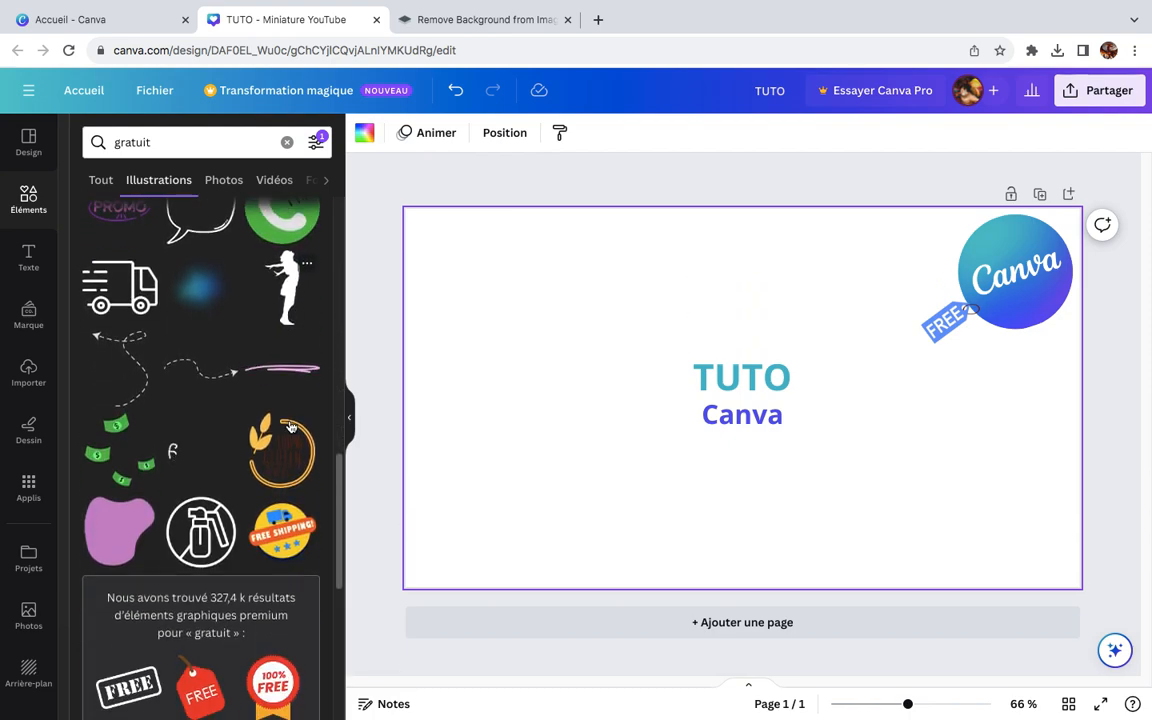
scroll(282, 427, "down", 1)
scroll(281, 427, "down", 4)
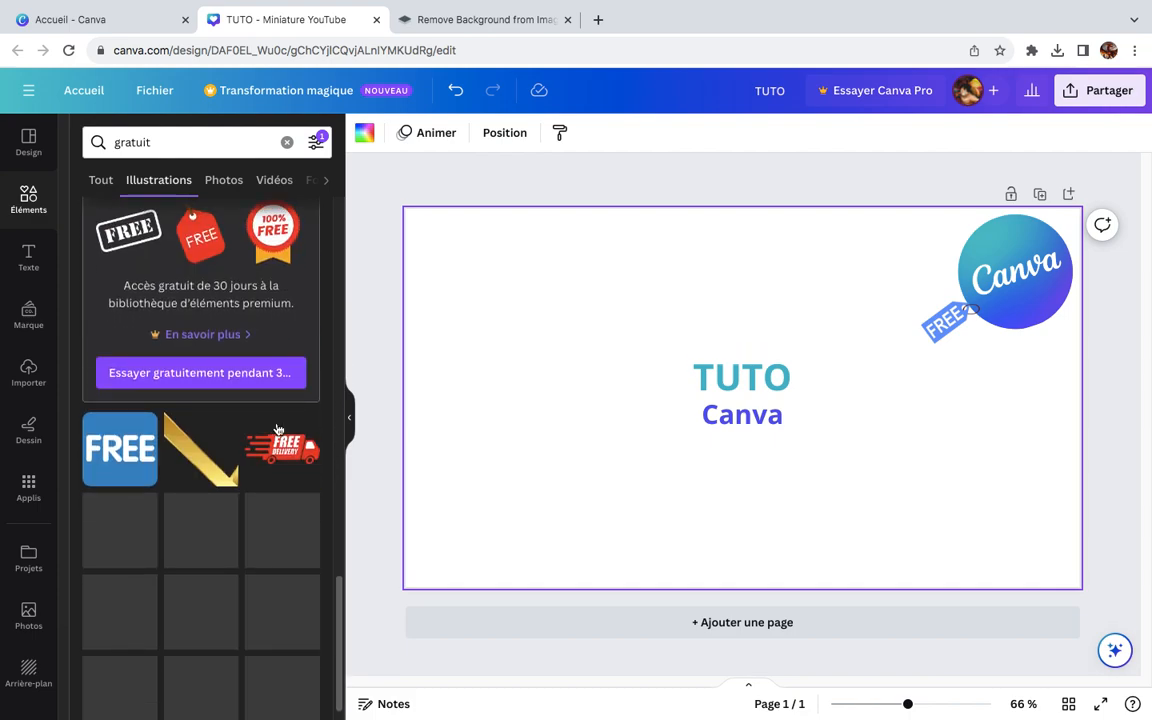
scroll(286, 415, "down", 2)
scroll(288, 412, "down", 1)
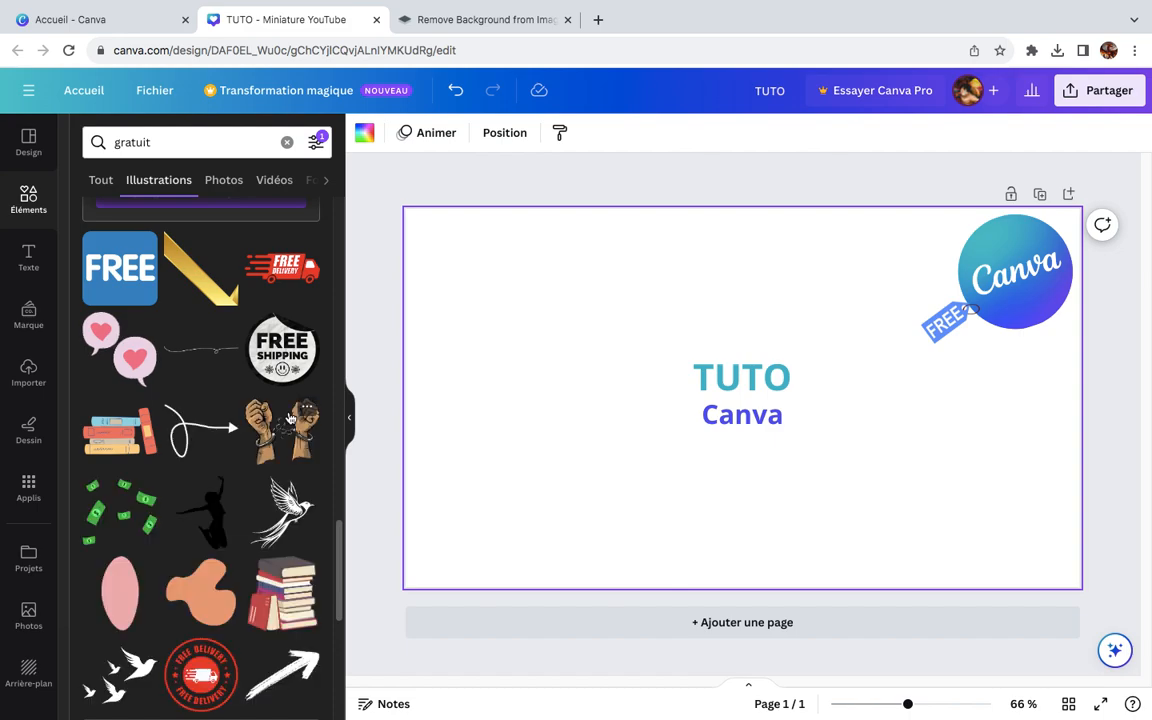
scroll(289, 418, "down", 6)
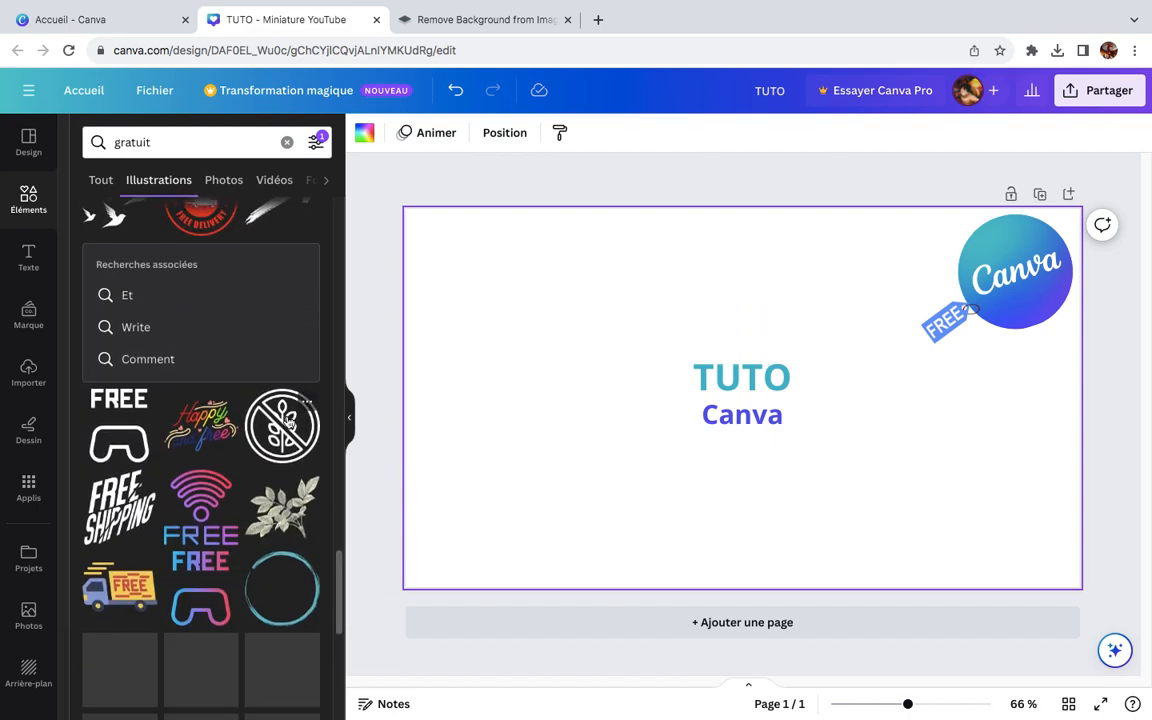
scroll(288, 421, "down", 5)
scroll(287, 420, "down", 3)
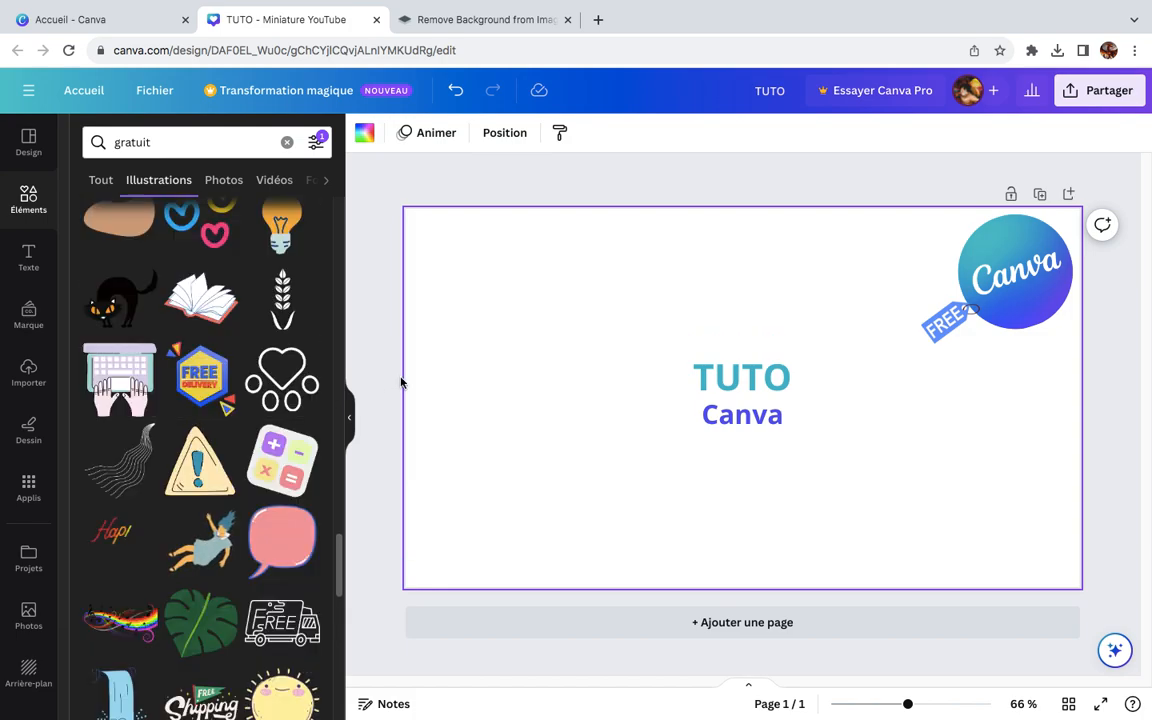
left_click_drag(481, 494, 544, 322)
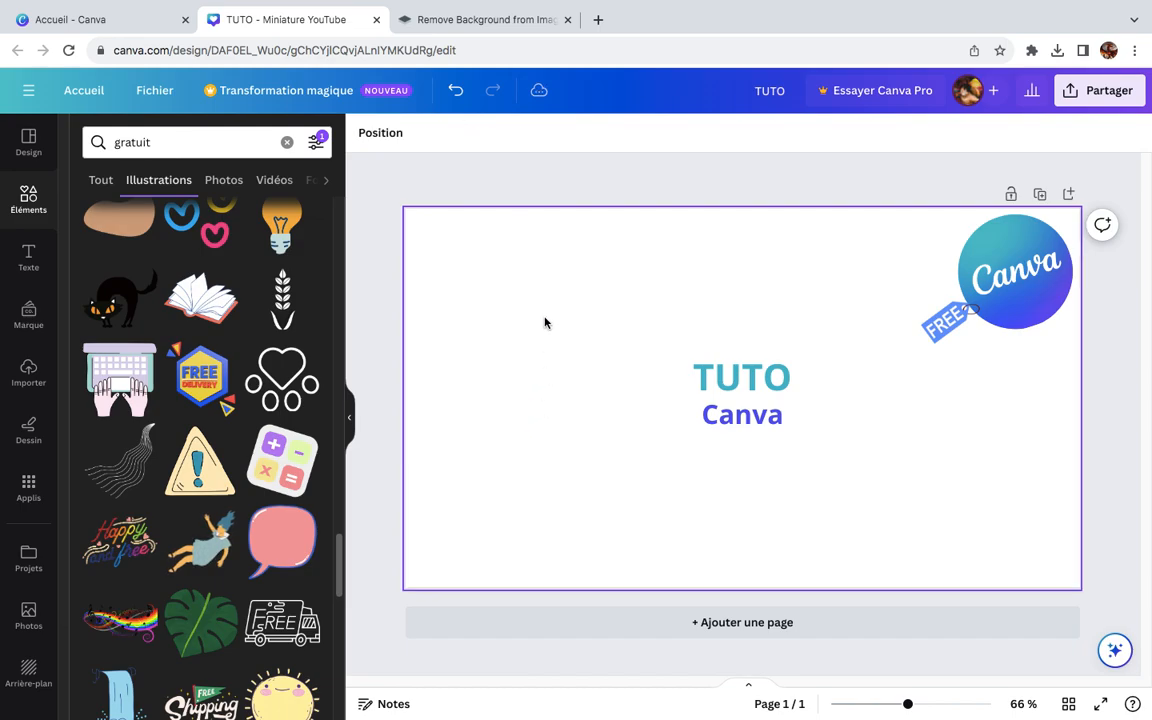
Step: Clear the "gratuit" search and search the elements for "montage"
left_click(29, 258)
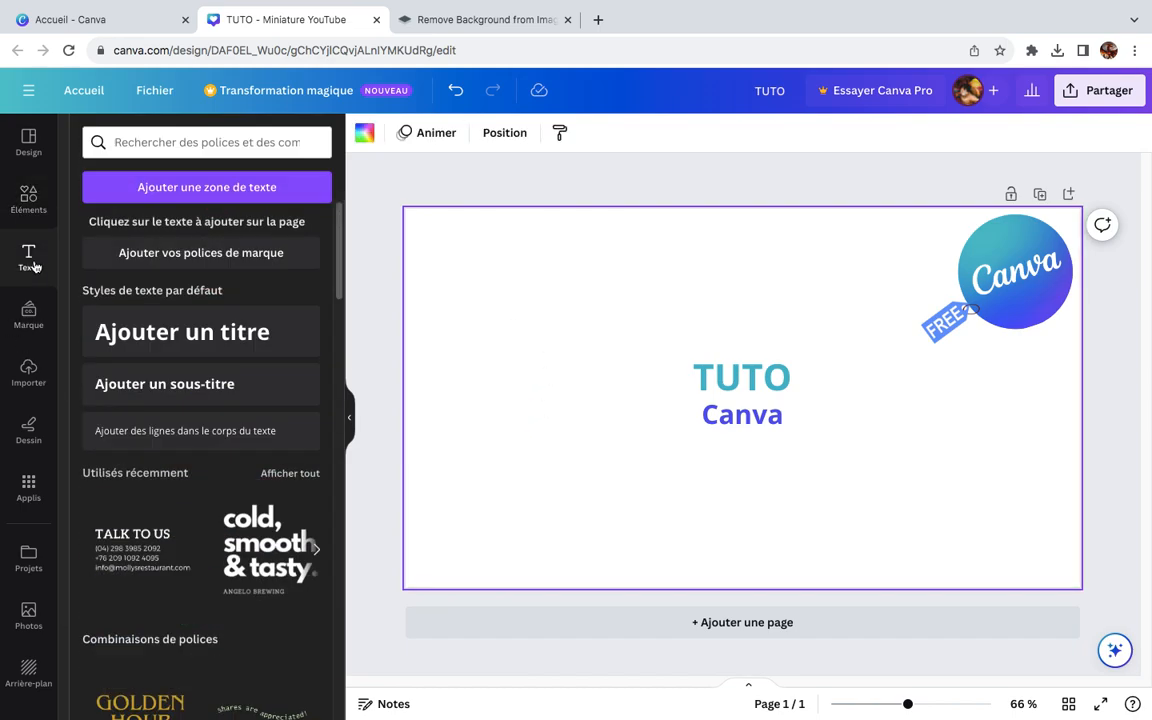
left_click(31, 212)
left_click(287, 143)
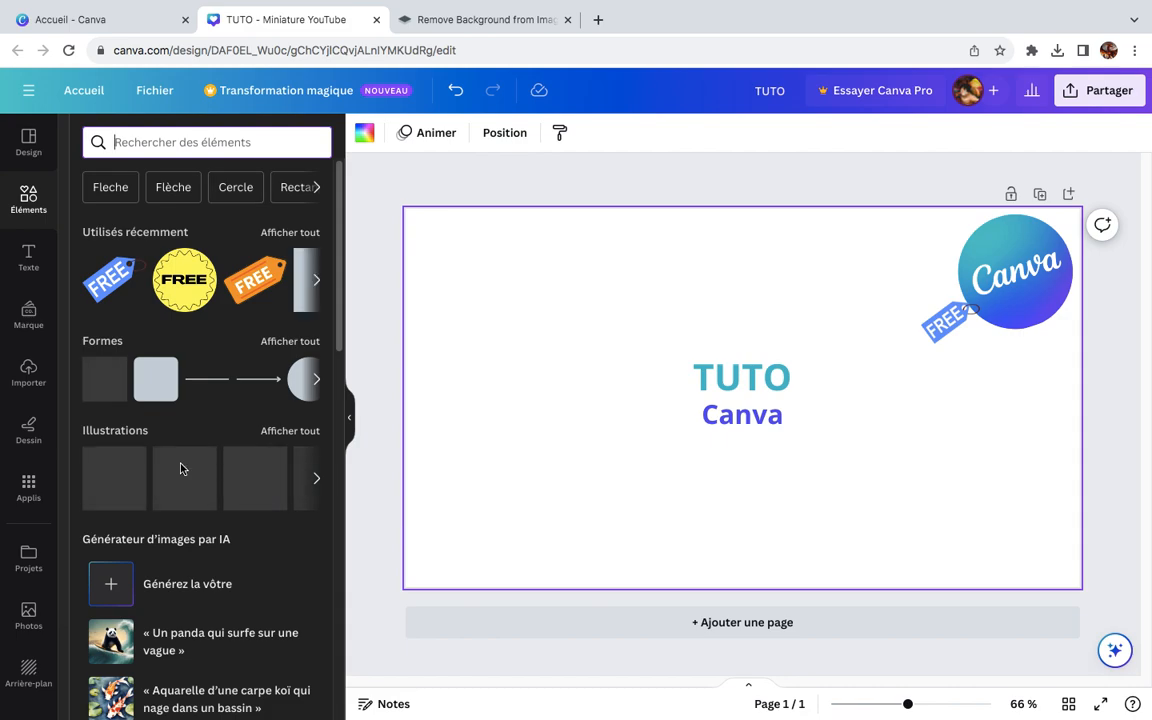
left_click(189, 145)
type("monatge")
key("Return")
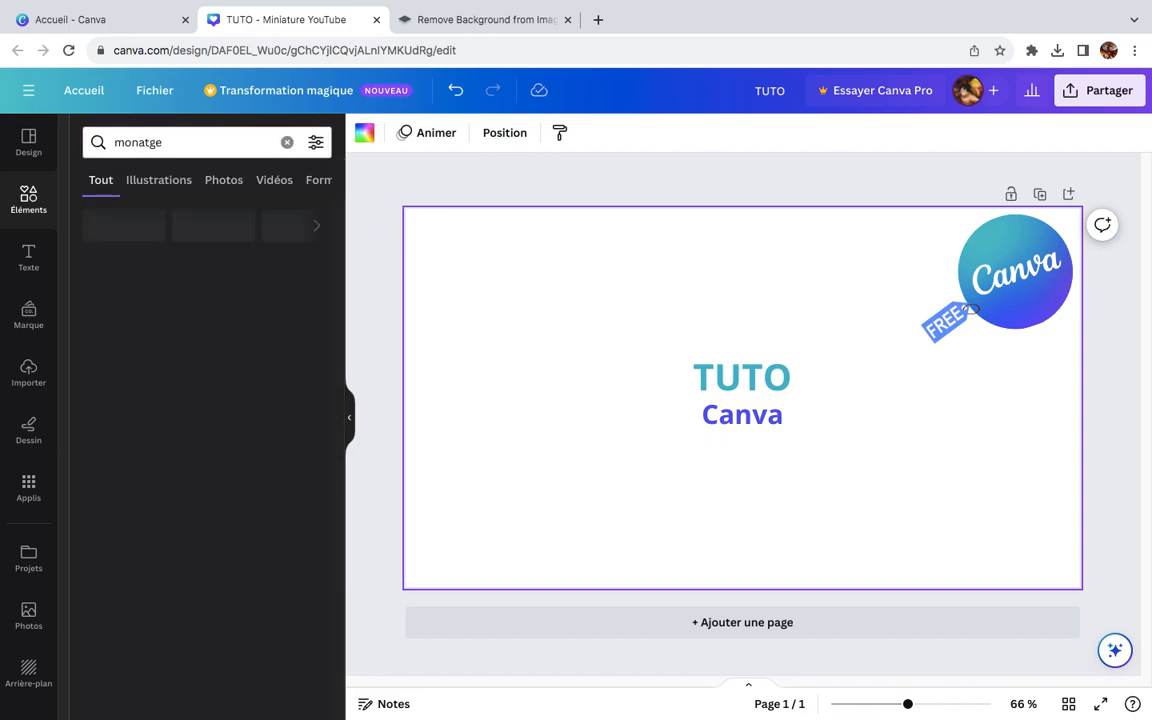
left_click(175, 139)
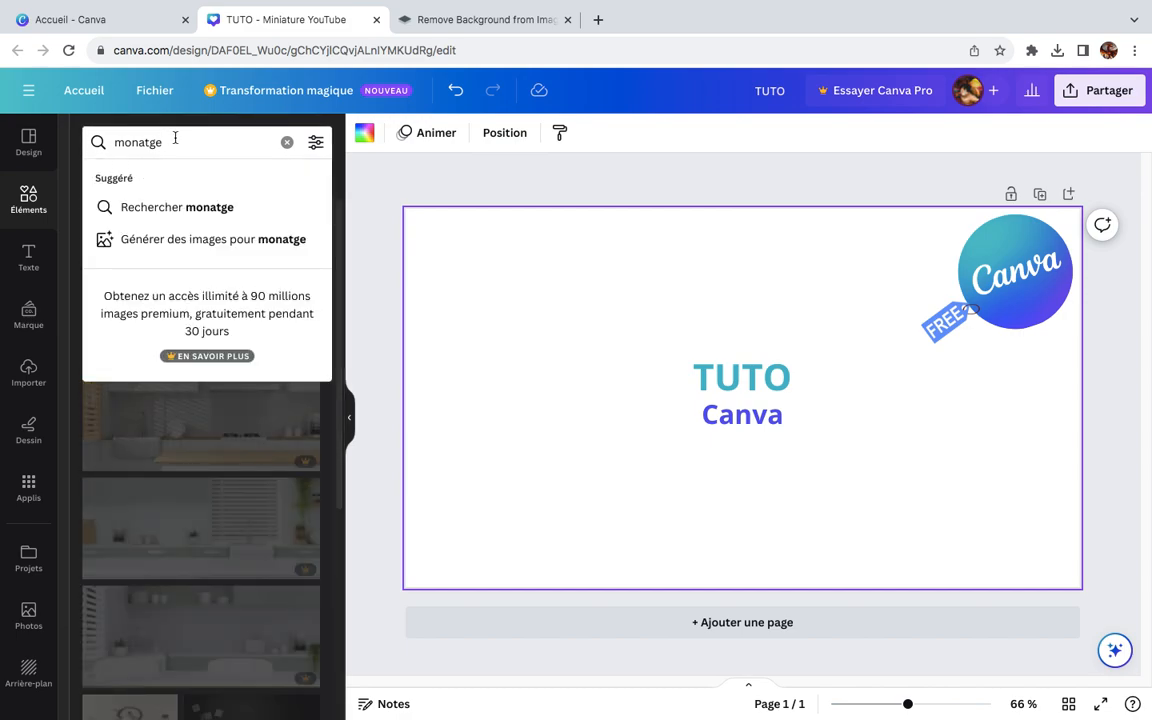
key("BackSpace")
key("BackSpace")
key("BackSpace")
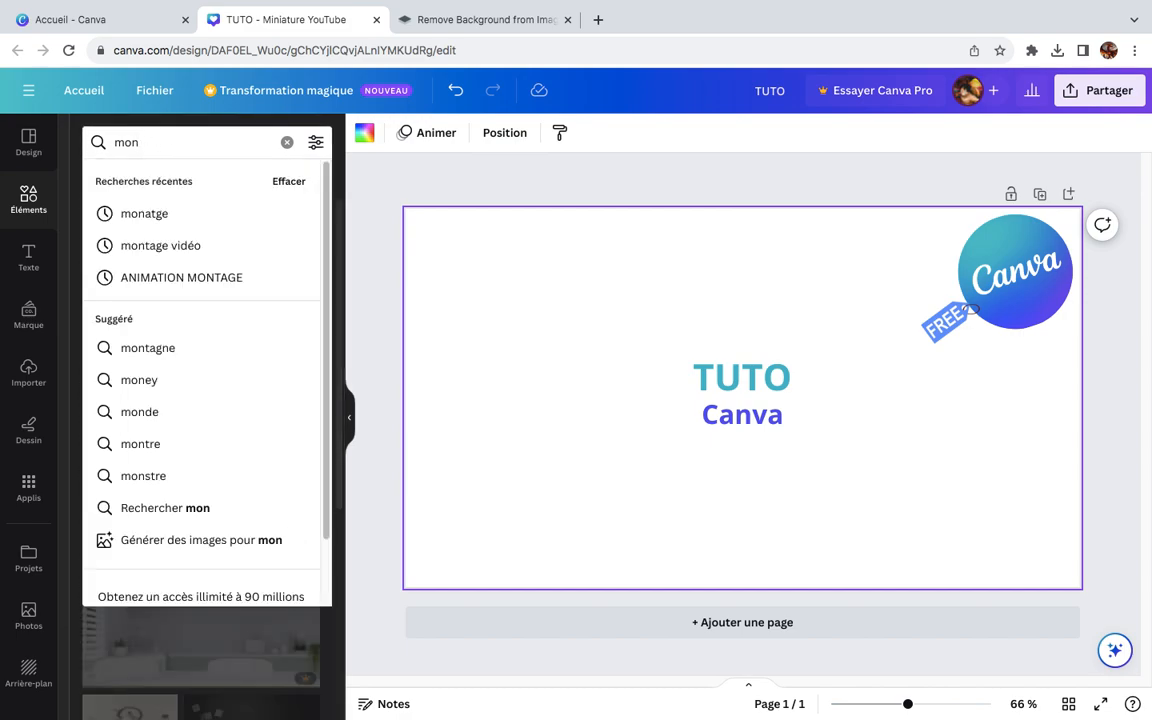
type("tage")
key("Return")
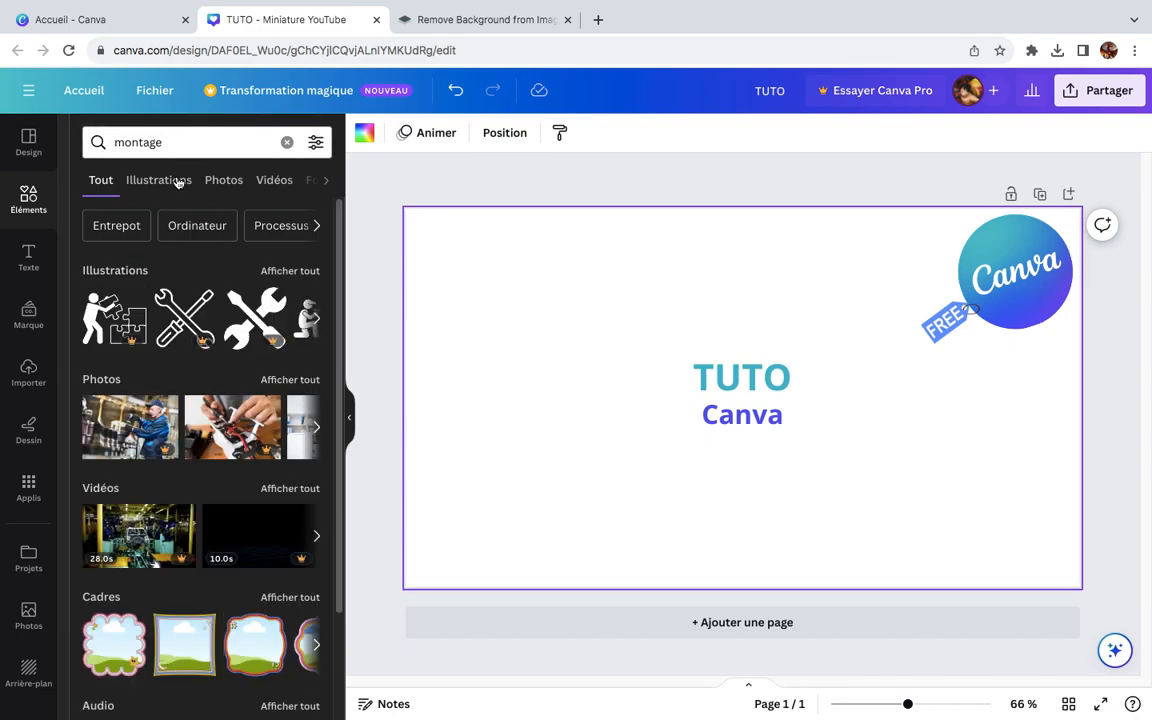
Step: Replace the element search with "edit d'image" and show all of its illustration results
left_click(190, 142)
type("c")
key("BackSpace")
key("BackSpace")
key("BackSpace")
key("BackSpace")
key("BackSpace")
key("BackSpace")
key("BackSpace")
key("BackSpace")
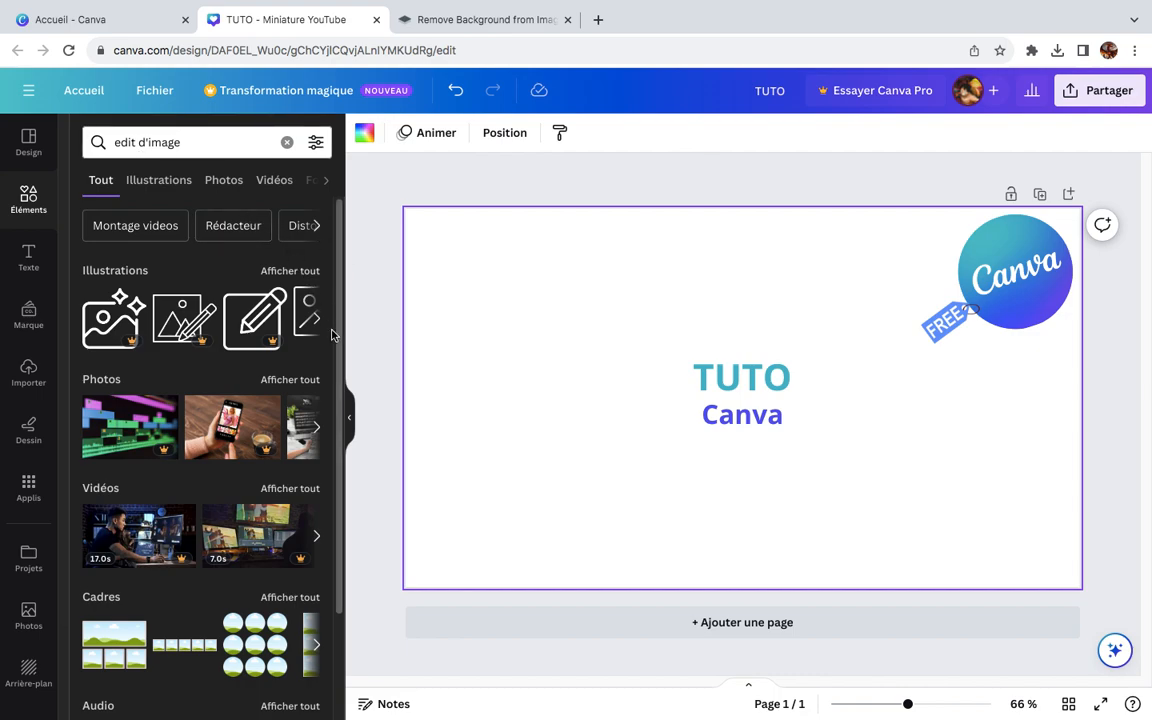
left_click(317, 322)
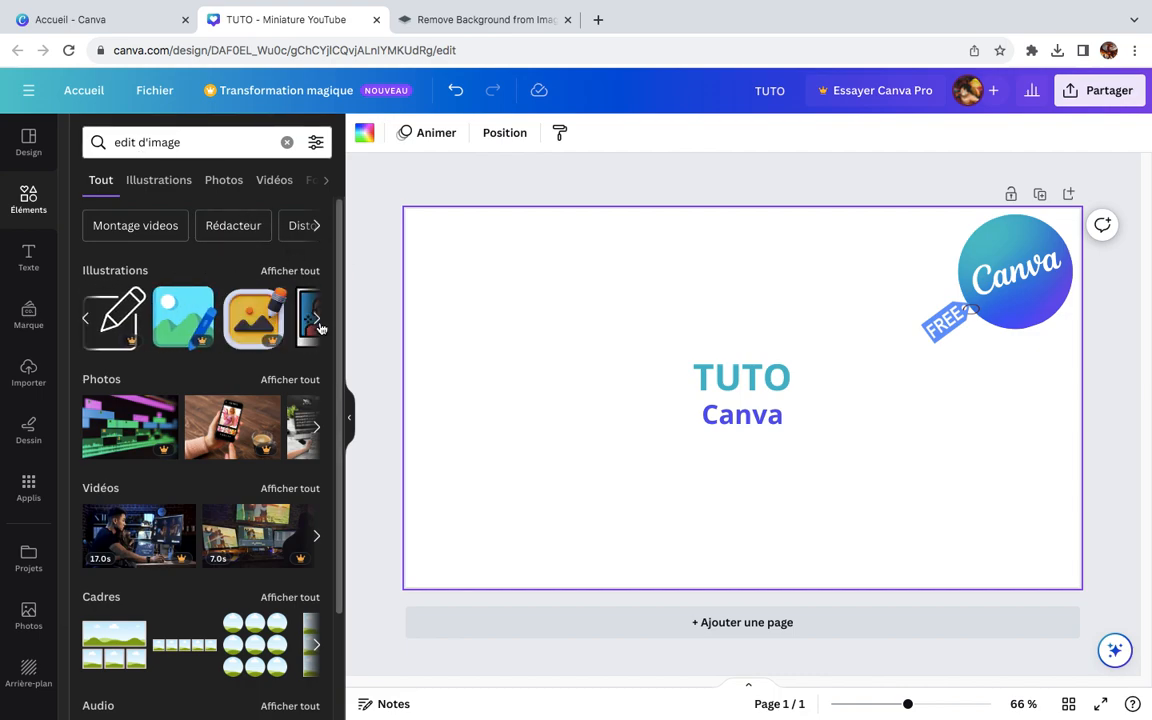
left_click(317, 322)
right_click(282, 318)
key("Escape")
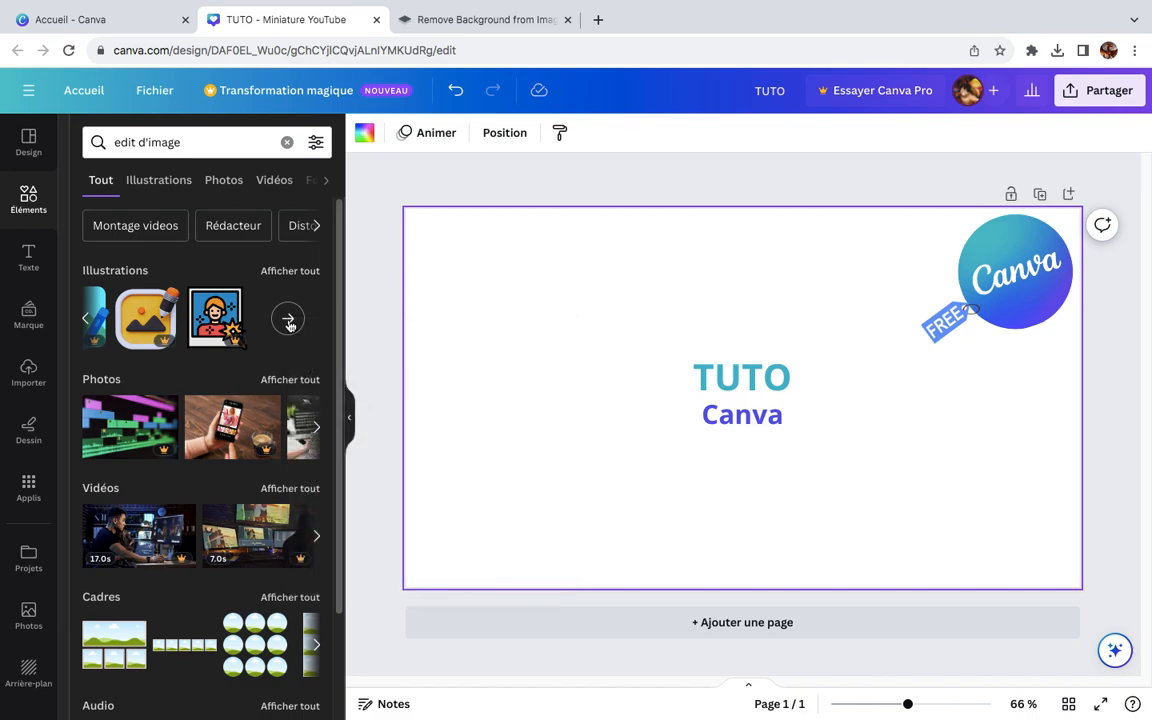
left_click(288, 320)
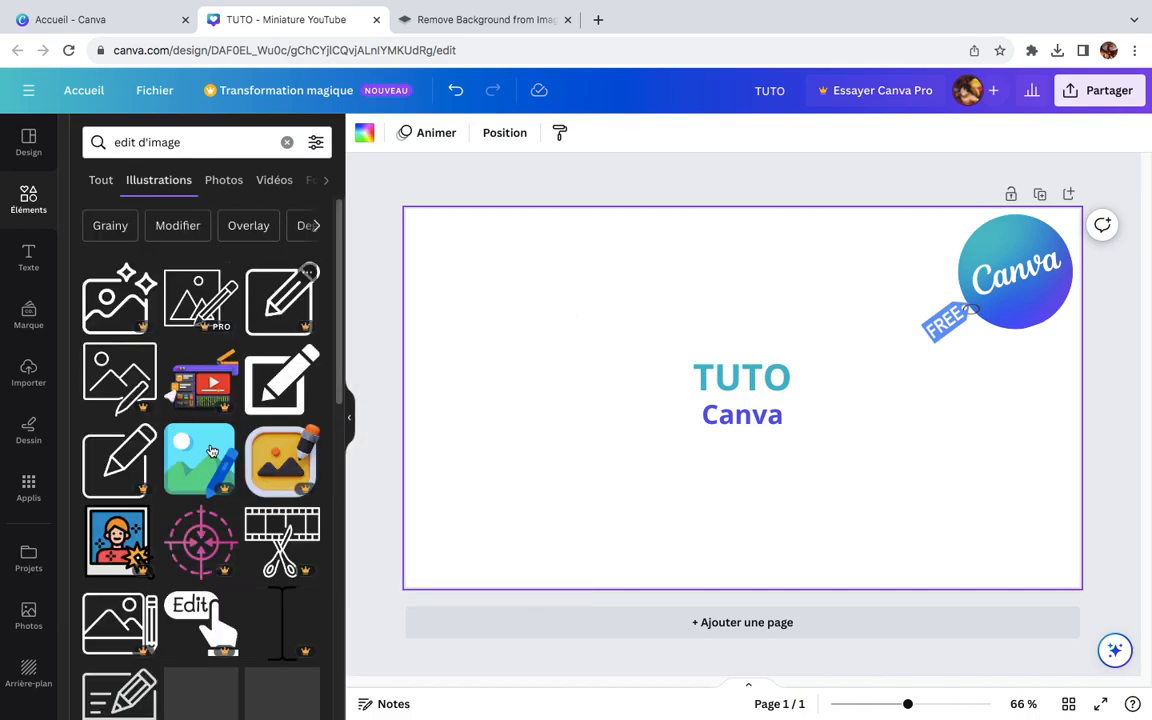
Step: Add the free pencil-and-square illustration, tilt it counterclockwise, shrink it and place it in the page's upper-left corner
left_click_drag(341, 302, 335, 503)
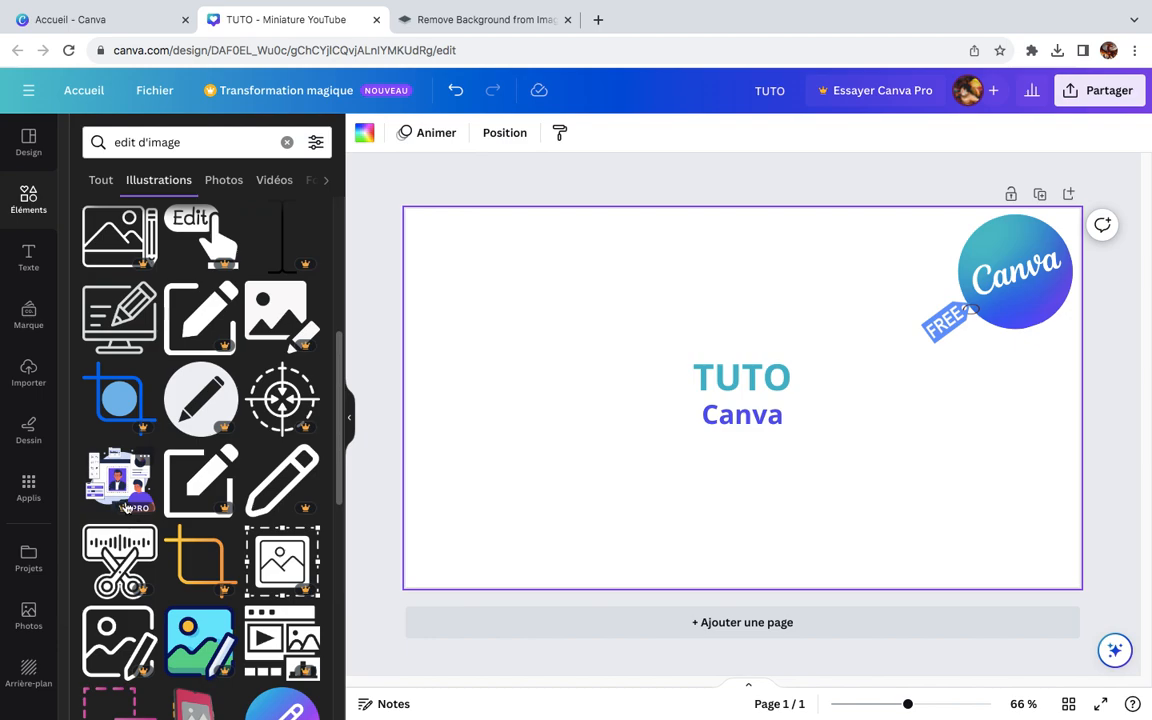
scroll(184, 416, "up", 2)
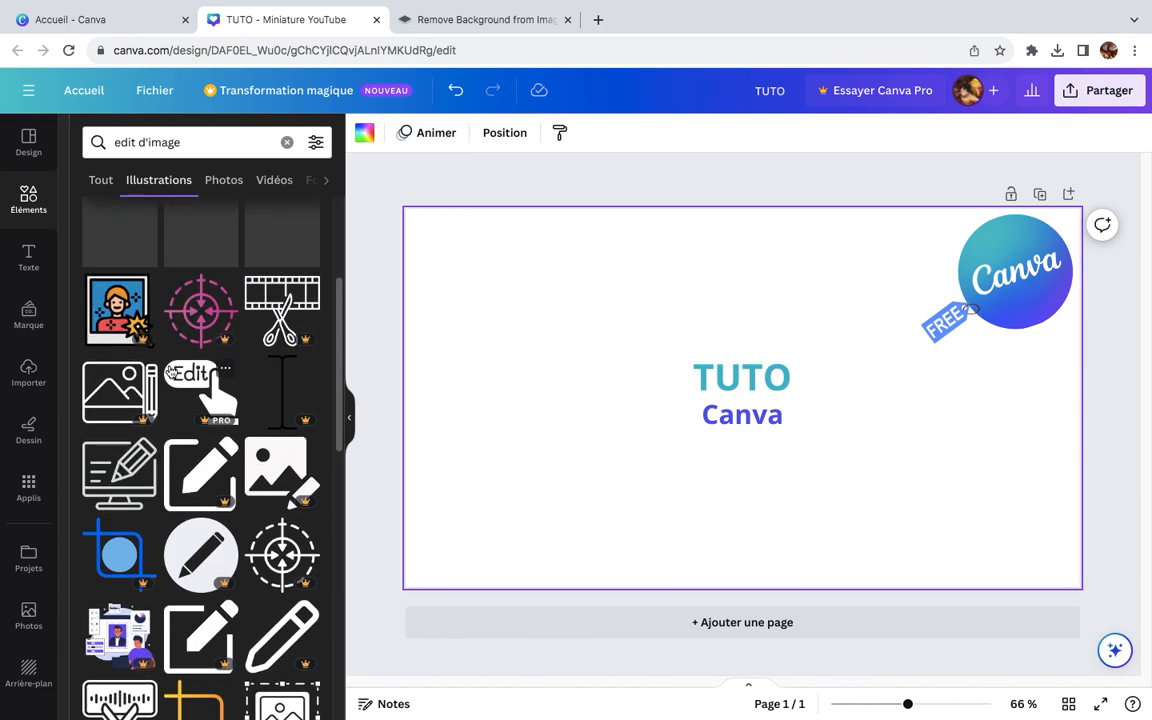
scroll(184, 416, "up", 1)
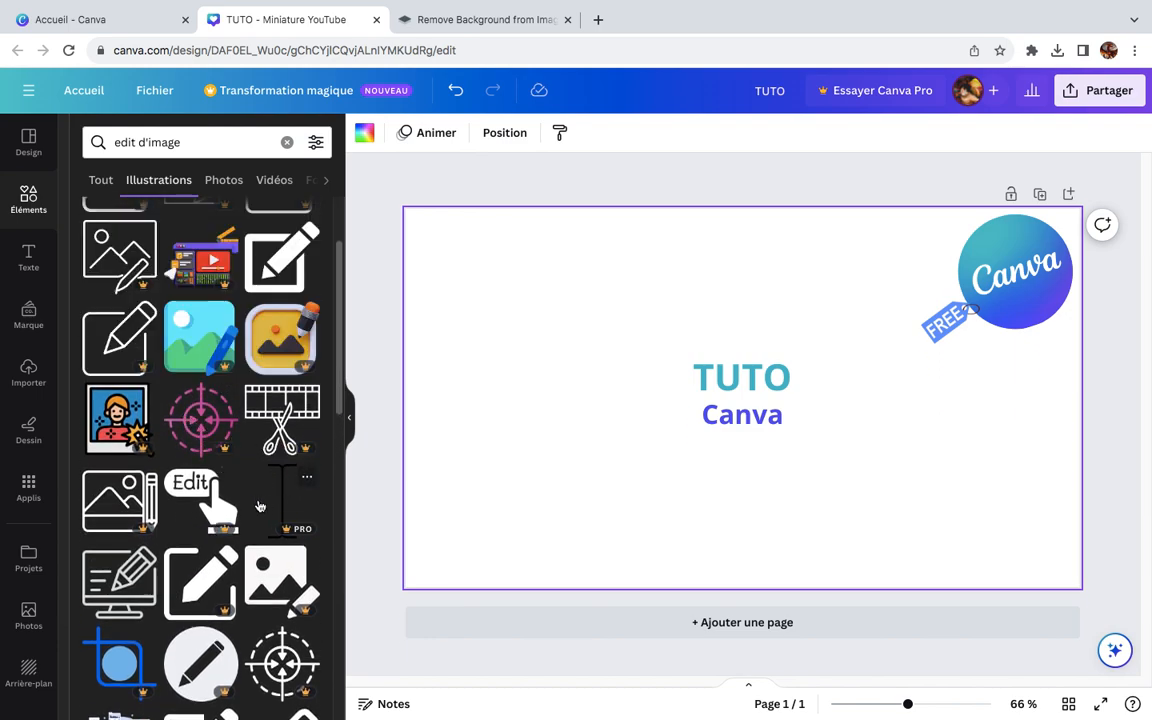
scroll(130, 460, "up", 1)
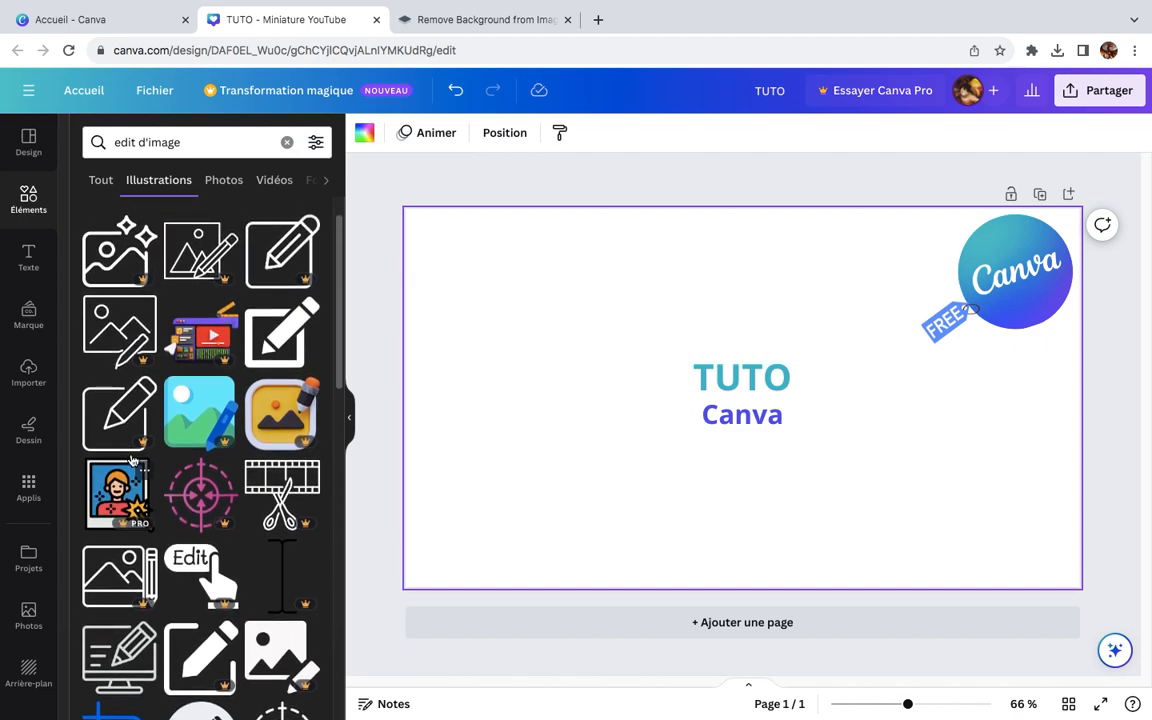
left_click(288, 344)
mouse_move(729, 462)
left_mouse_down()
mouse_move(463, 457)
mouse_move(516, 458)
left_mouse_up()
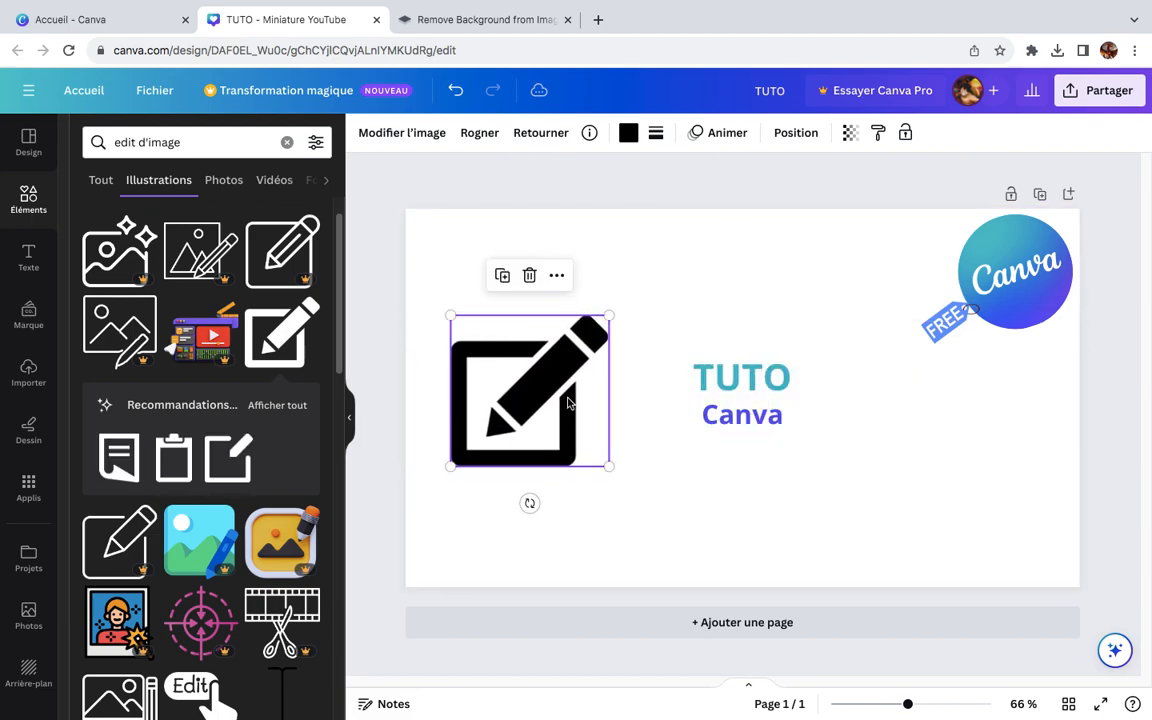
left_click_drag(530, 506, 575, 485)
left_click_drag(528, 378, 520, 290)
mouse_move(484, 404)
left_mouse_down()
mouse_move(525, 305)
mouse_move(523, 320)
mouse_move(493, 290)
mouse_move(460, 305)
left_mouse_up()
Step: Add the scissors illustration with the dashed cutting line, shrink it, turn it sideways and place it to the right below the FREE tag
left_click_drag(341, 371, 351, 621)
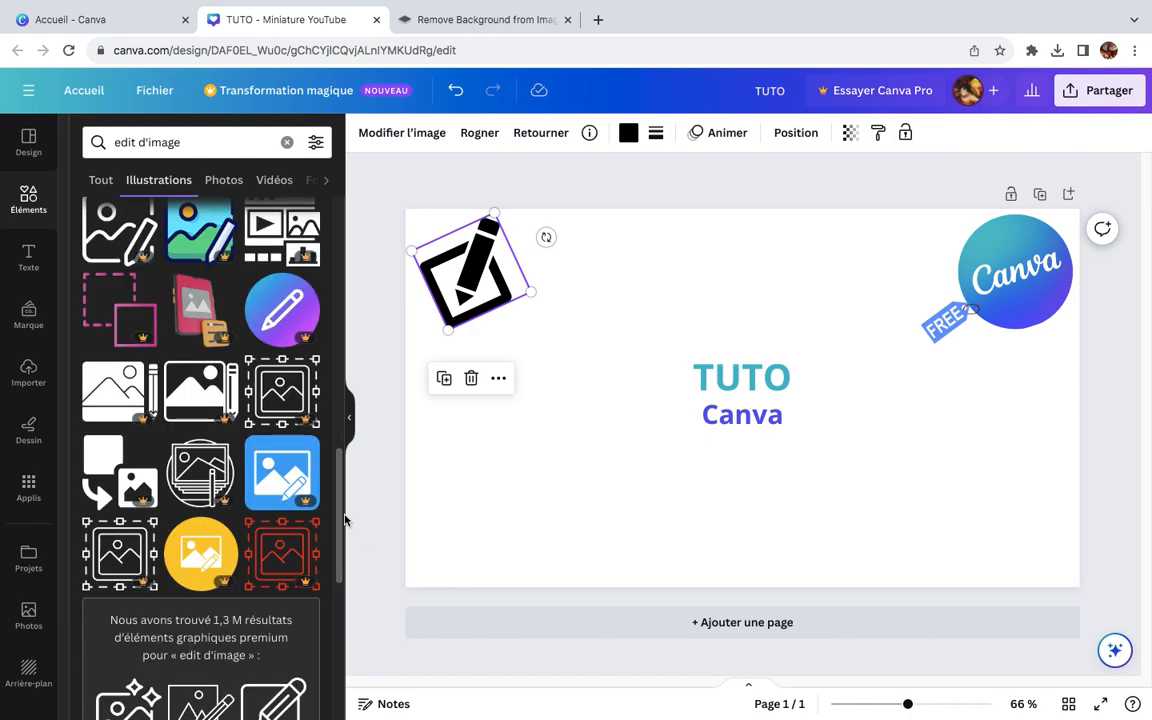
left_click_drag(343, 503, 342, 676)
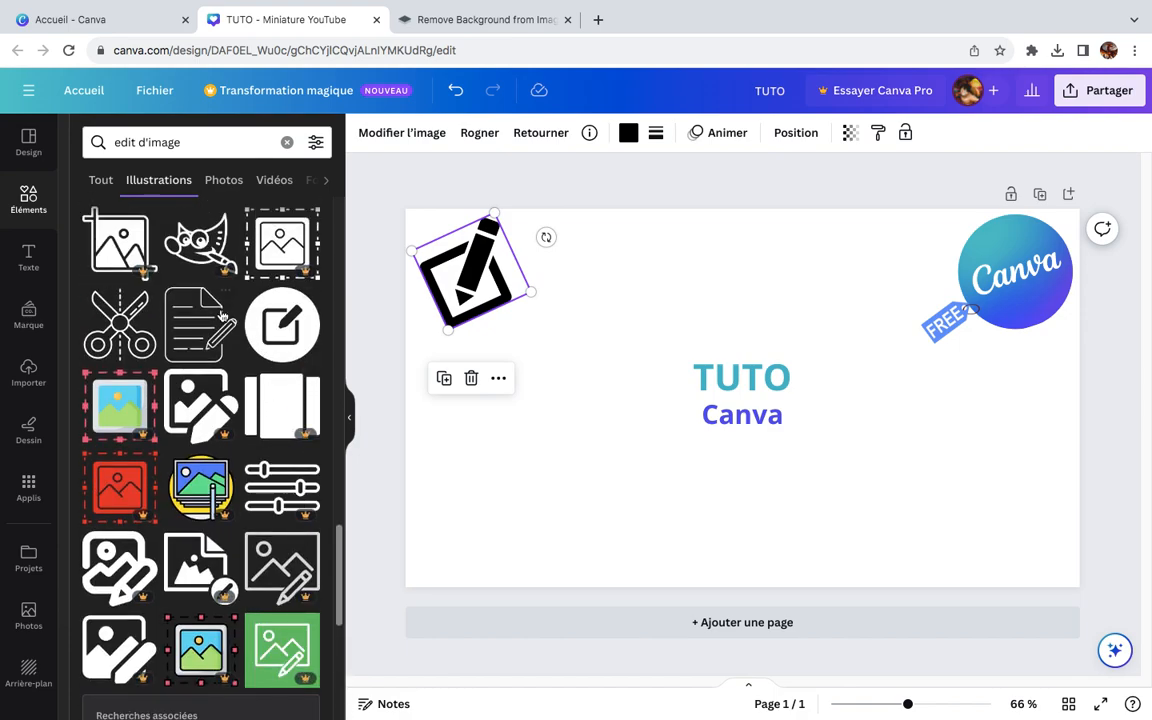
left_click(120, 328)
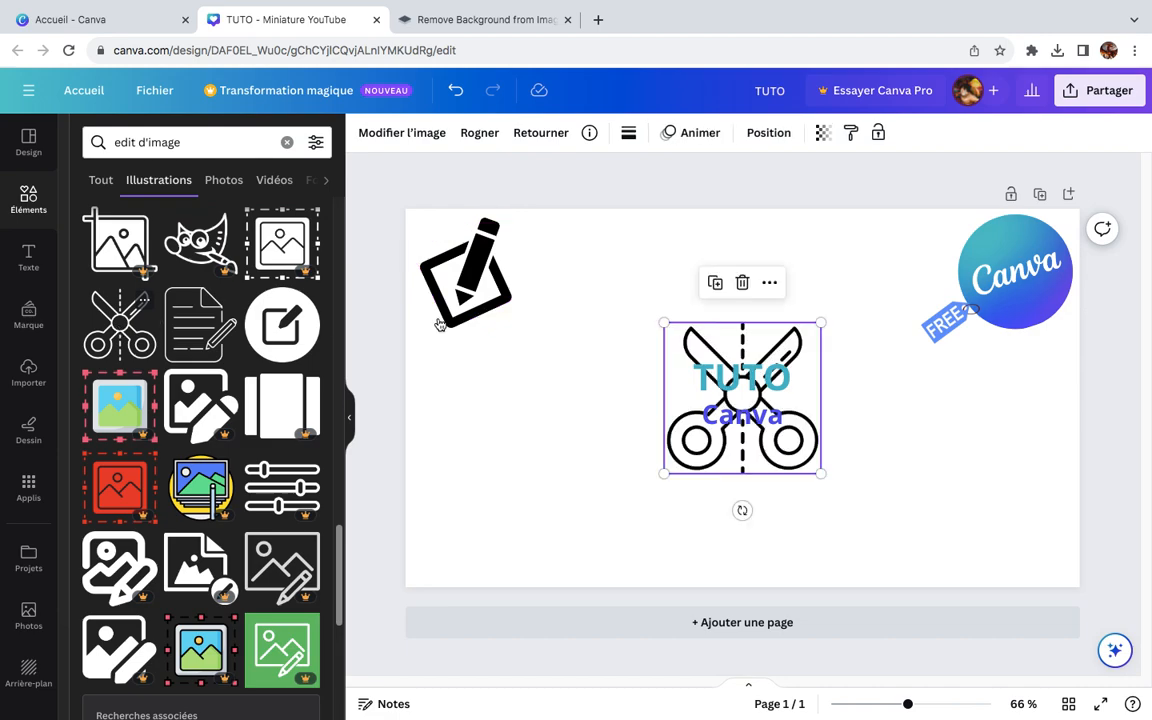
left_click_drag(688, 454, 702, 437)
left_click_drag(761, 476, 670, 360)
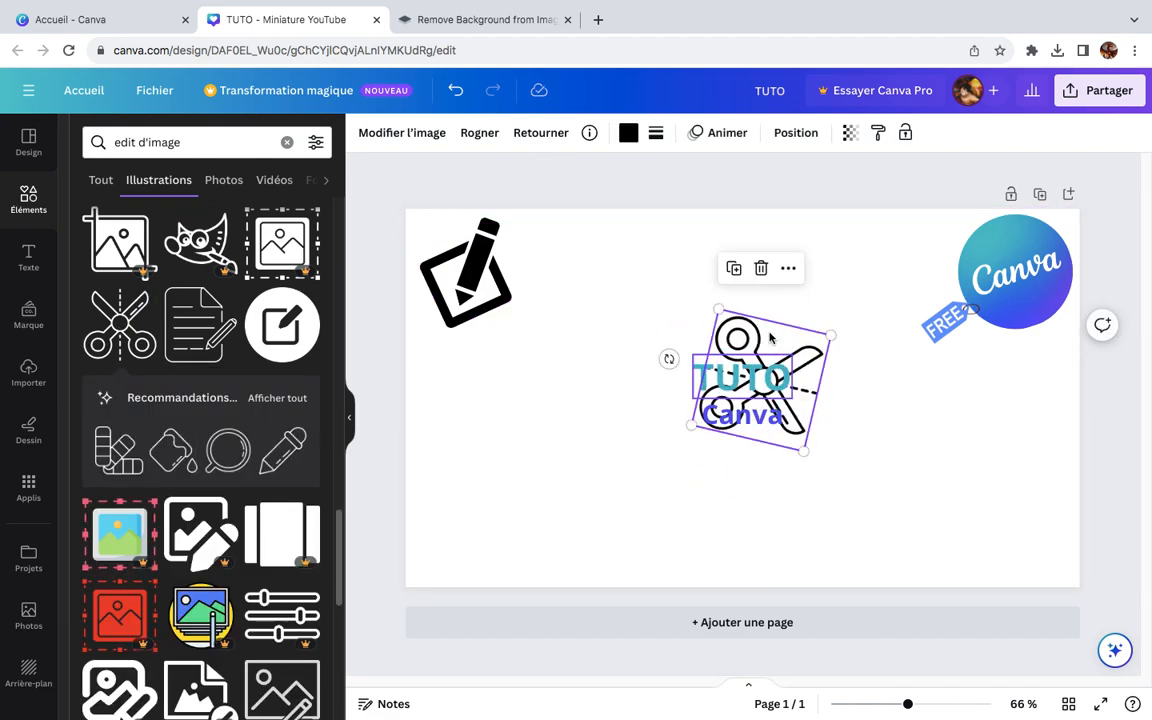
left_click_drag(765, 340, 903, 408)
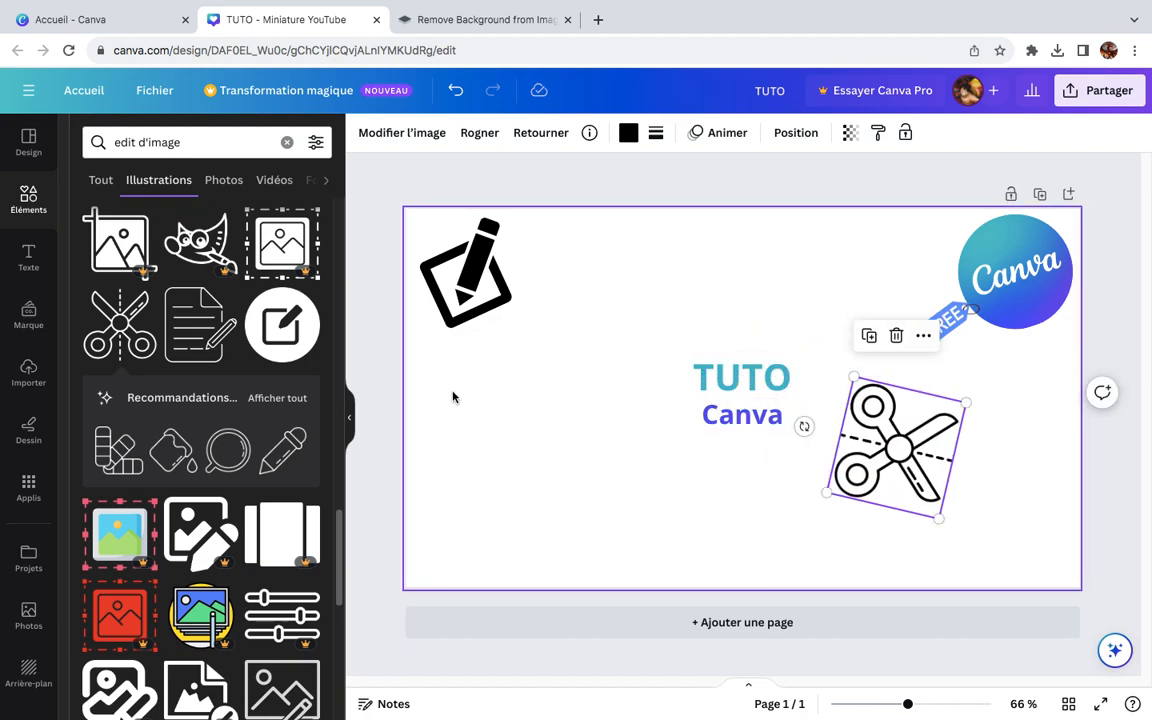
Step: Add the round black edit illustration, shrink it, tilt it slightly clockwise and place it in the page's lower-left area
left_click(276, 333)
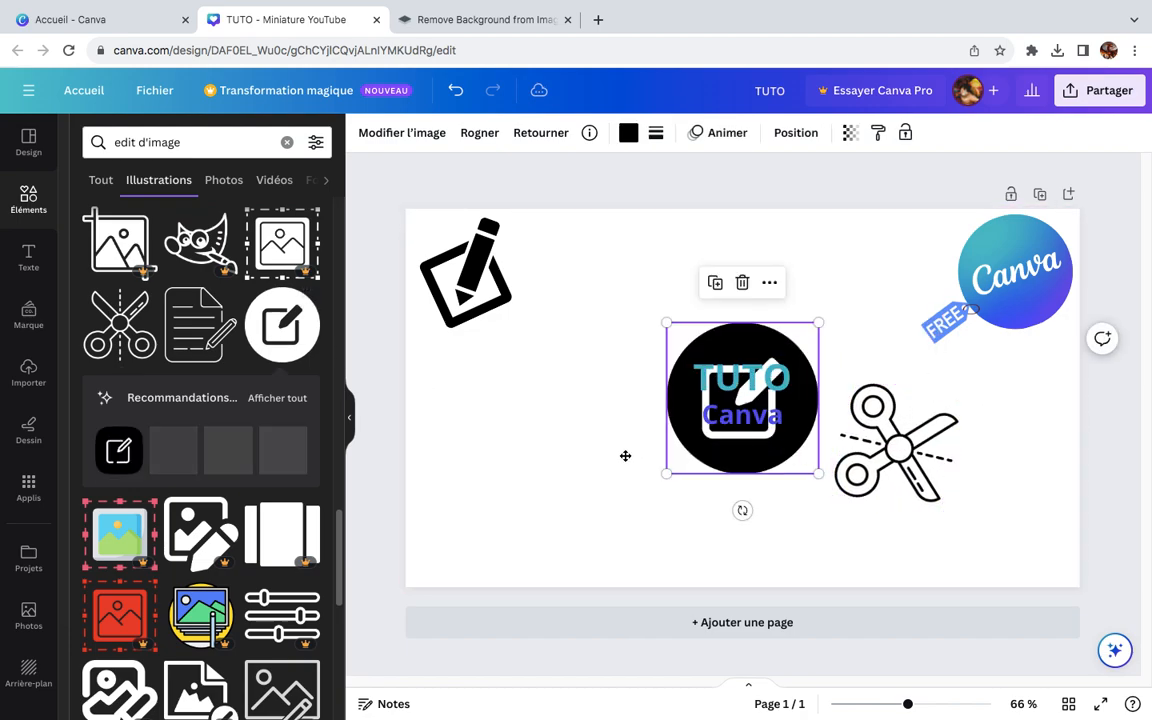
left_click_drag(698, 444, 548, 465)
left_click_drag(593, 531, 678, 493)
left_click_drag(600, 525, 597, 450)
left_click_drag(599, 366, 521, 476)
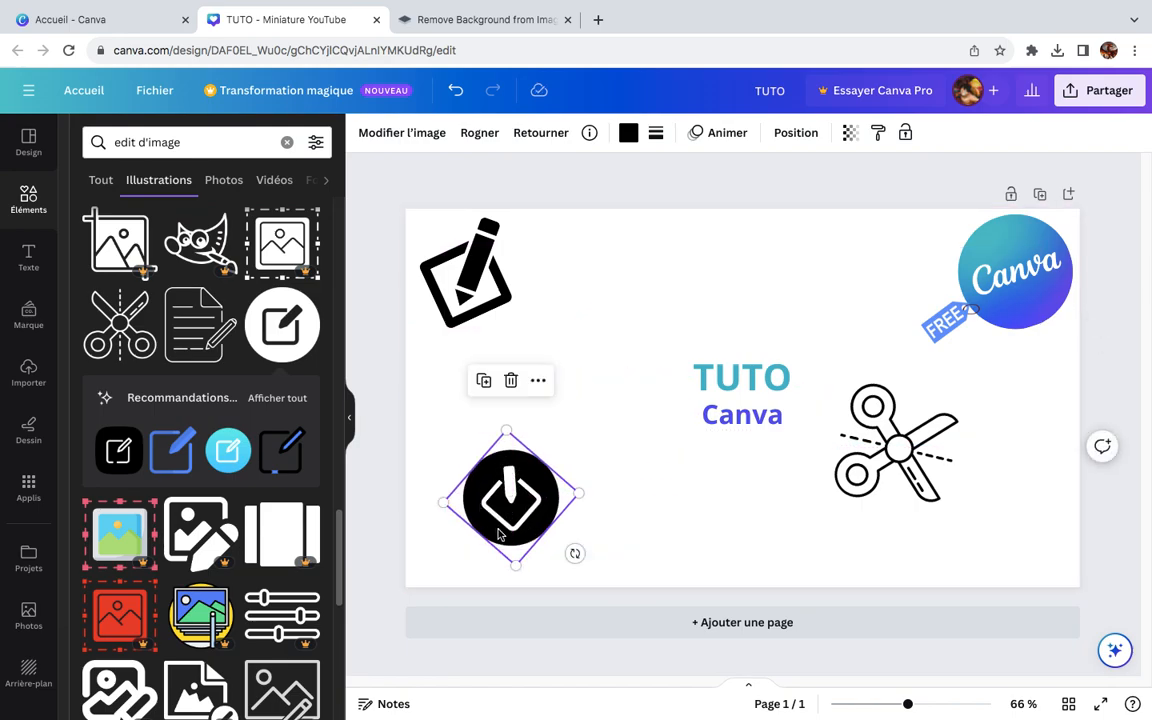
left_click_drag(576, 553, 490, 555)
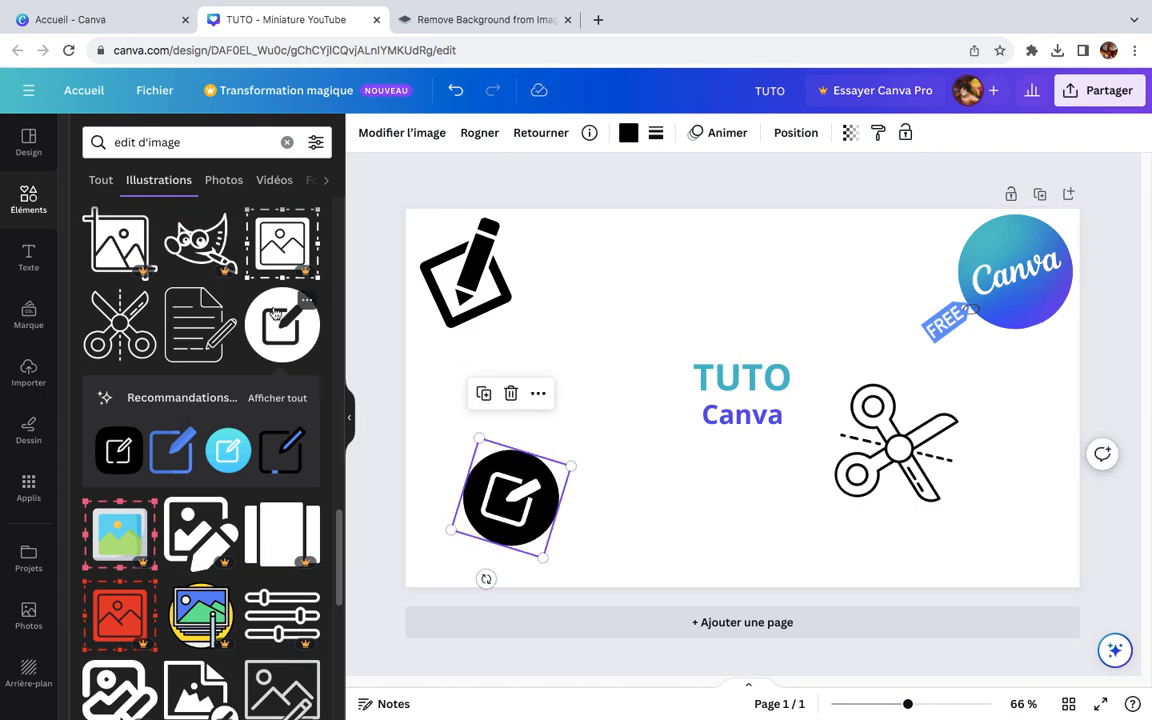
Step: Add the document-with-pencil illustration, shrink it, tilt it slightly clockwise and place it just below the "Canva" subtitle
left_click(211, 343)
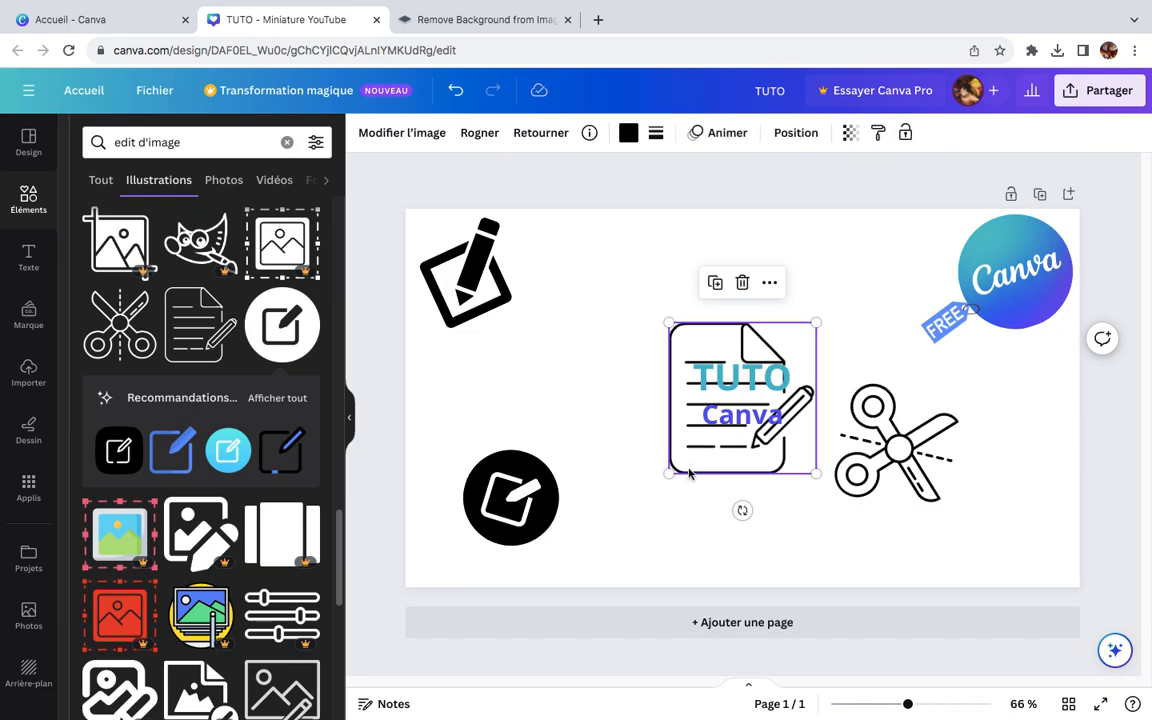
left_click_drag(712, 464, 750, 453)
mouse_move(770, 351)
left_mouse_down()
mouse_move(696, 431)
mouse_move(694, 466)
mouse_move(690, 450)
left_mouse_up()
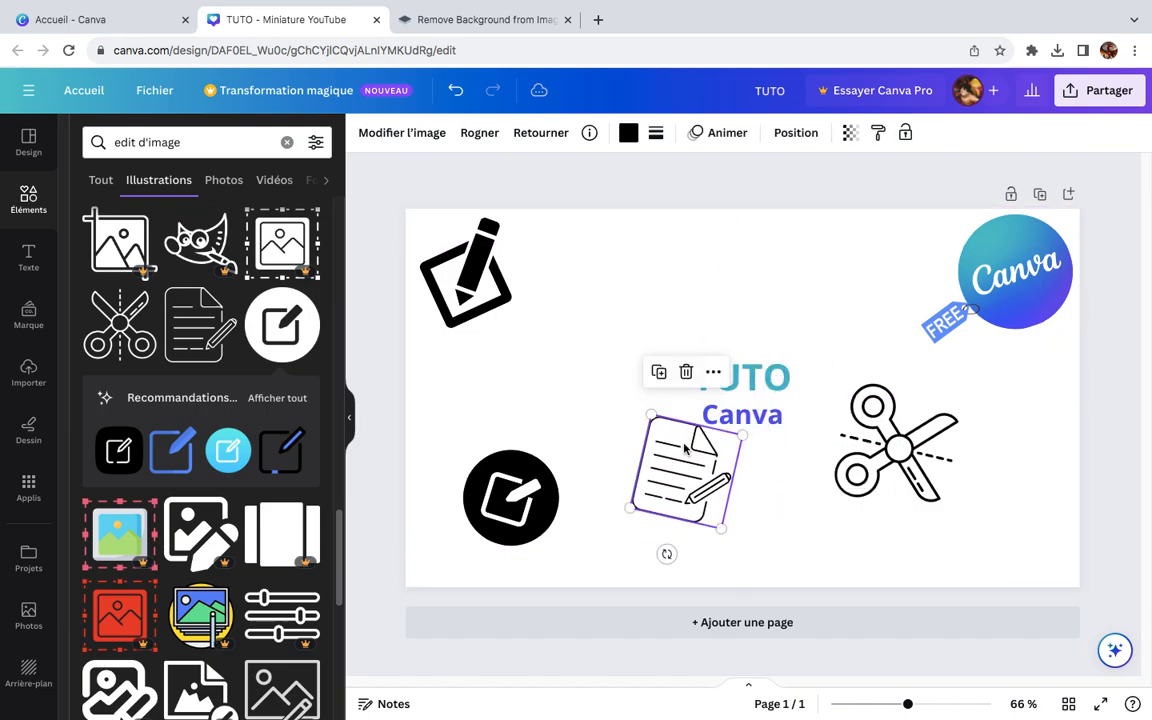
Step: Add the graphics-editor window illustration with tool, colour and layer panels and enlarge it to fill the whole page
scroll(287, 493, "down", 3)
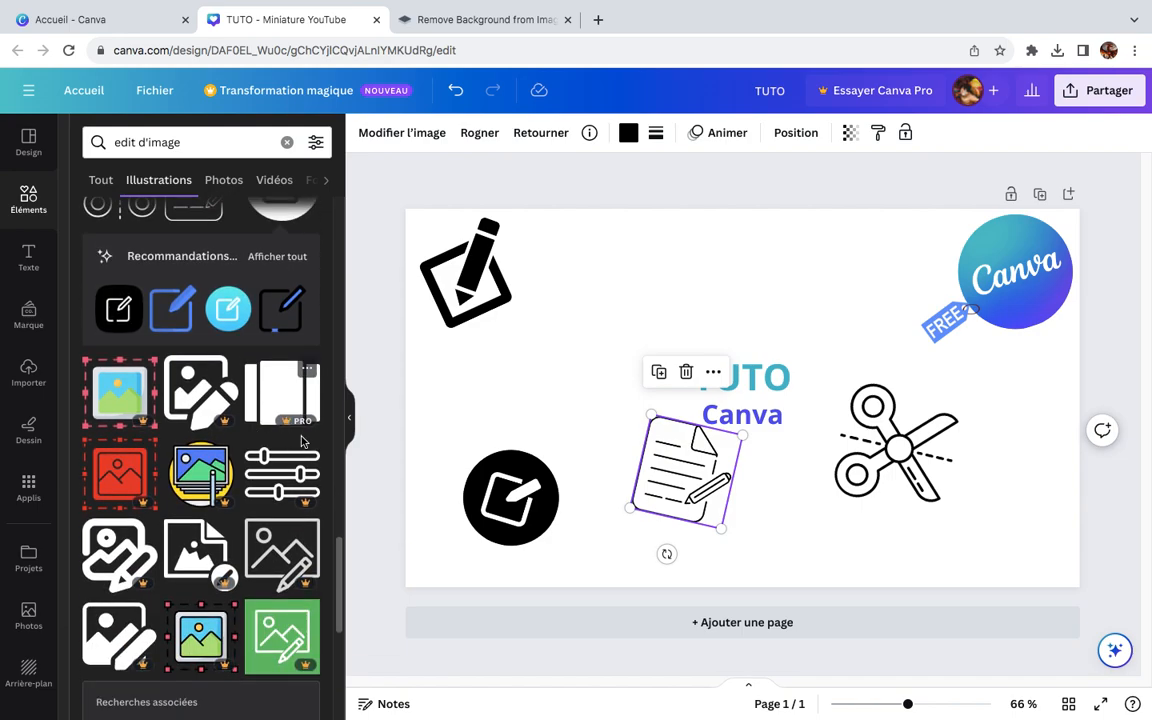
scroll(287, 493, "down", 5)
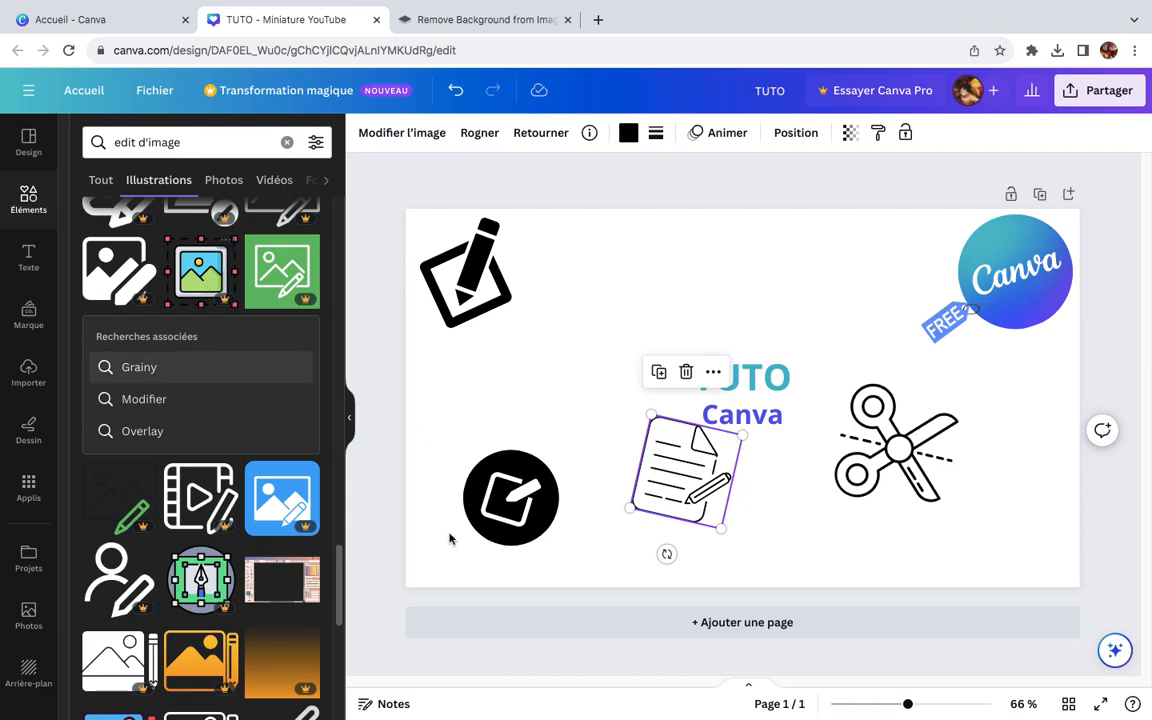
left_click(288, 583)
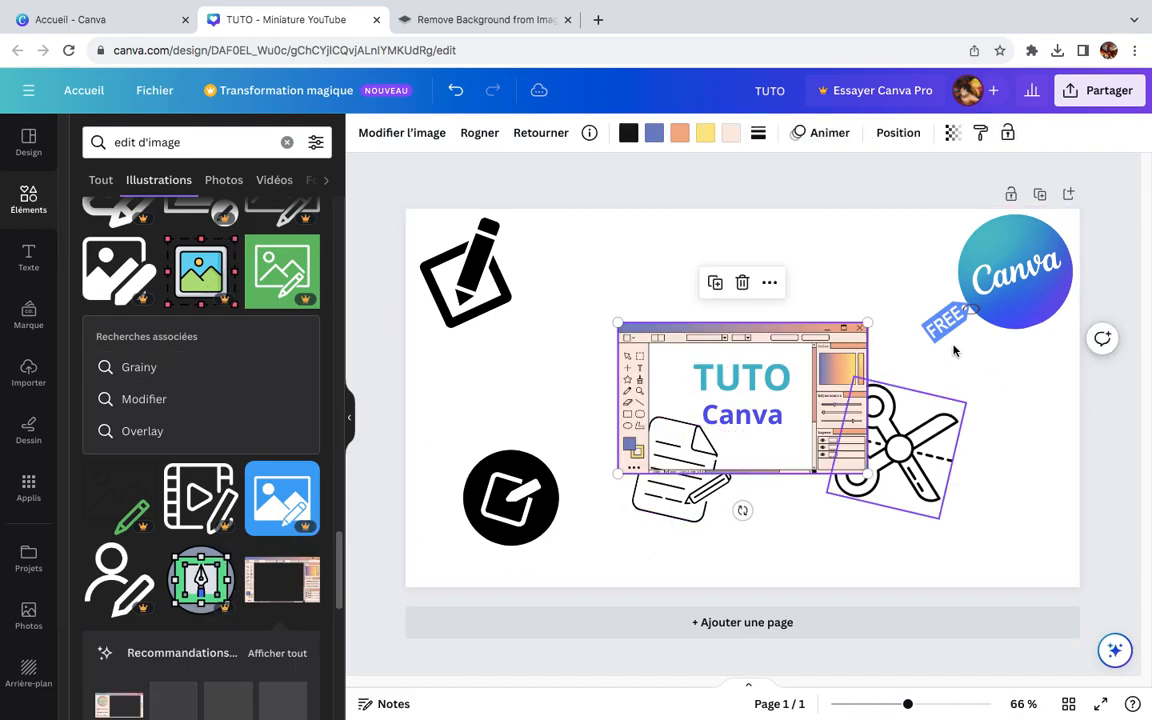
left_click_drag(871, 318, 891, 273)
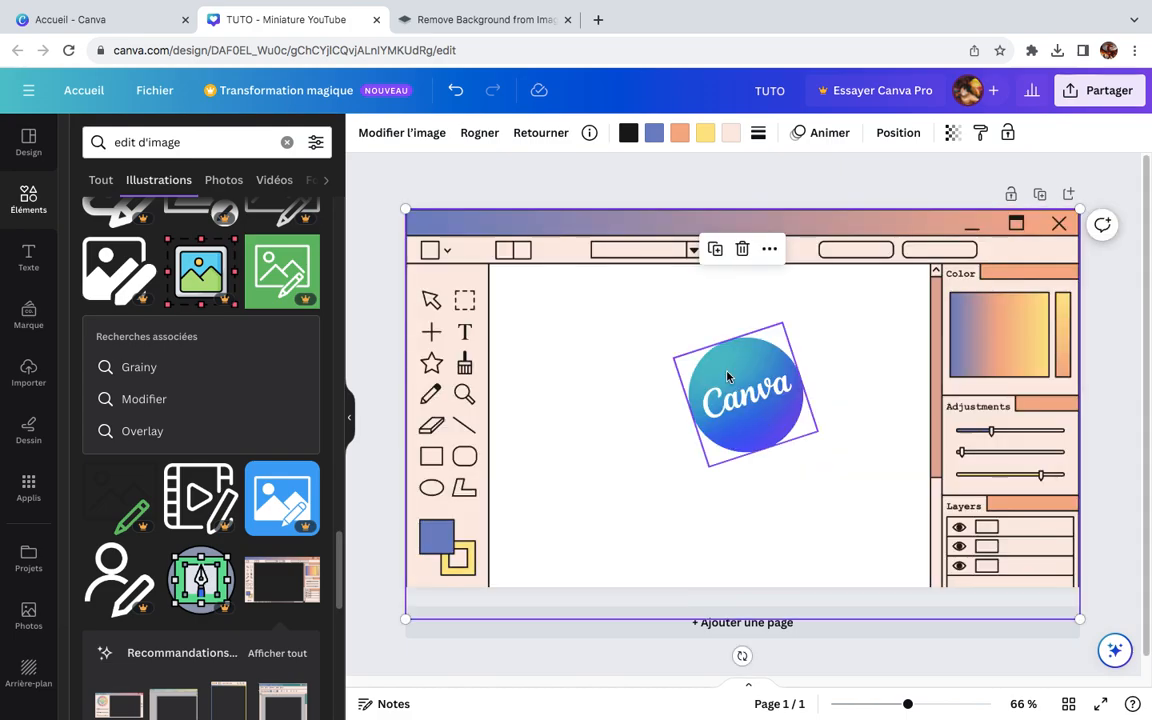
Step: Enlarge the round Canva logo and centre it in the blank white area of the editor window illustration
key("Escape")
left_click(743, 402)
left_click_drag(743, 402, 646, 485)
left_click_drag(686, 405, 754, 320)
left_click_drag(697, 468, 725, 455)
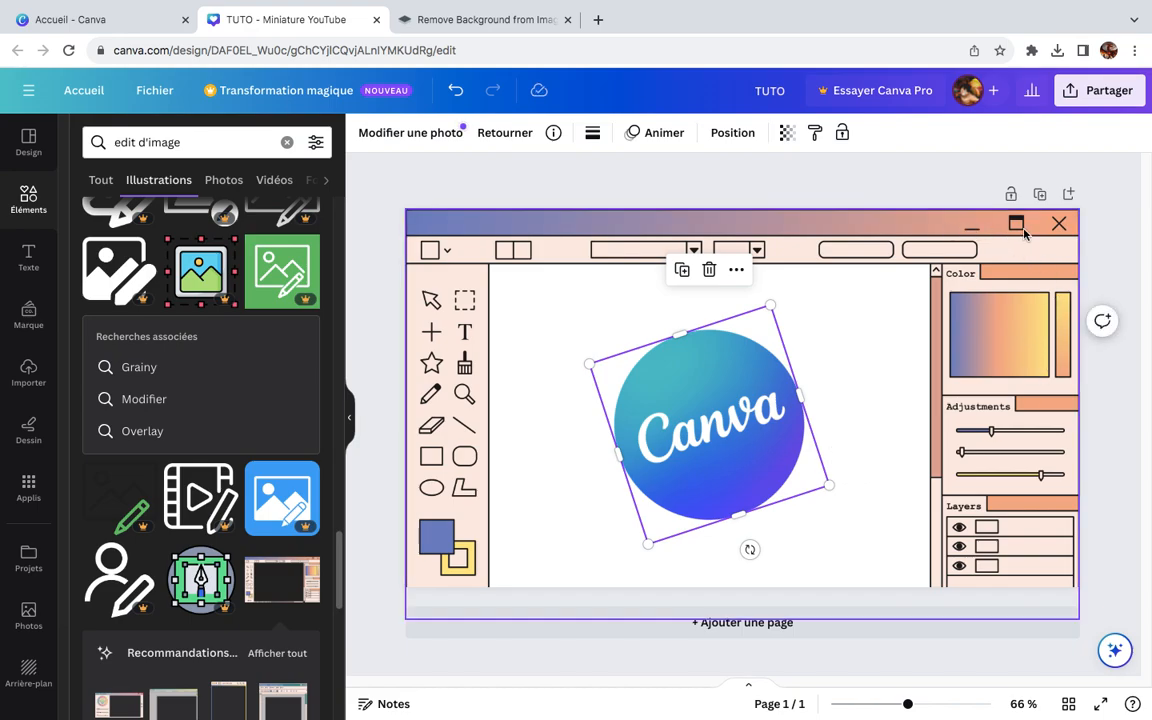
left_click(1094, 366)
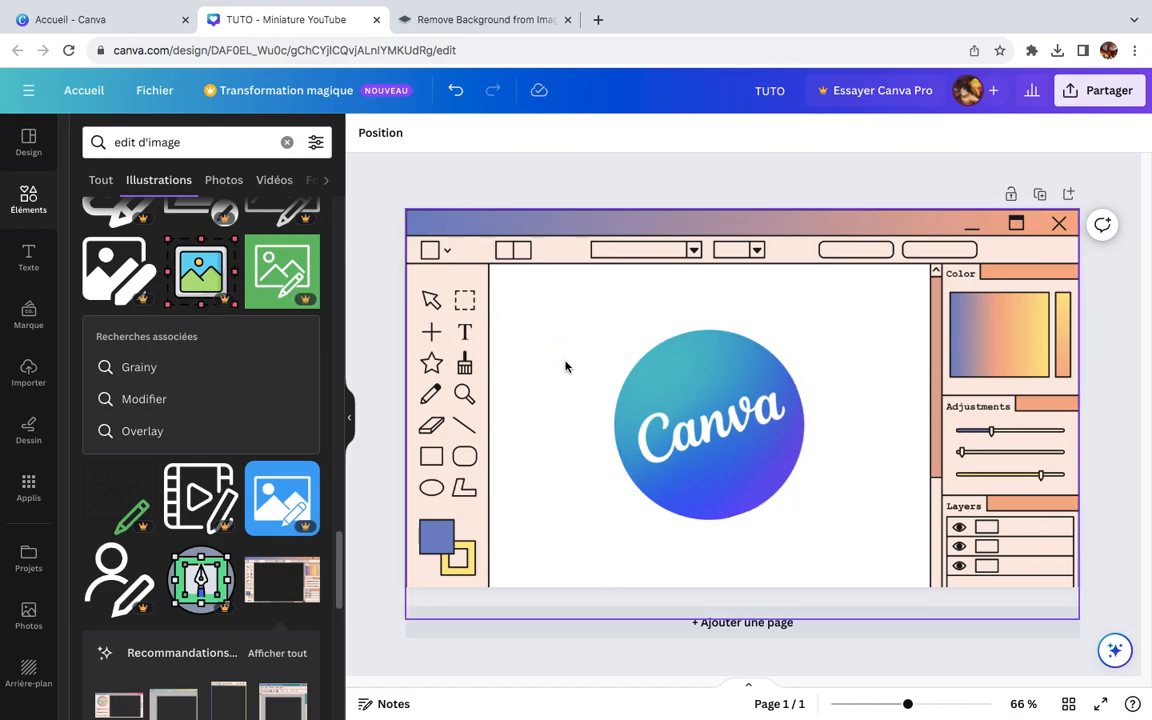
Step: Paste the title texts and editing icons back onto the page and place "TUTO" and "Canva" side by side above the logo
key("ctrl+v")
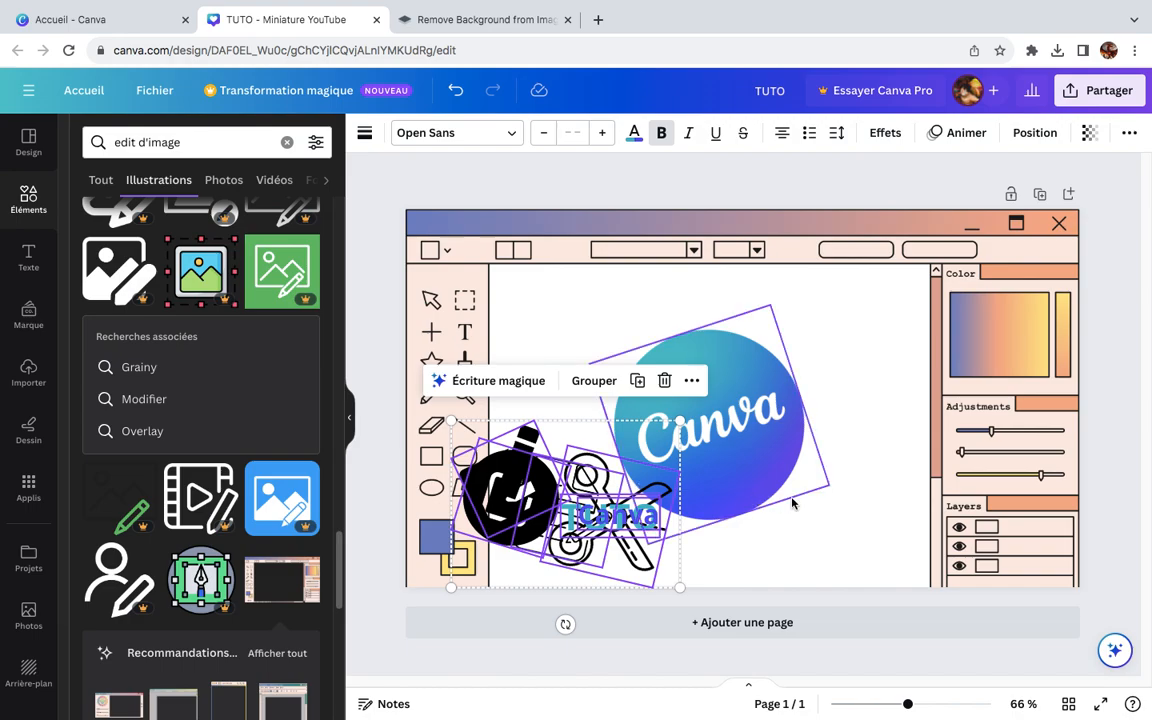
left_click(830, 514)
left_click(683, 498)
left_click_drag(683, 498, 830, 318)
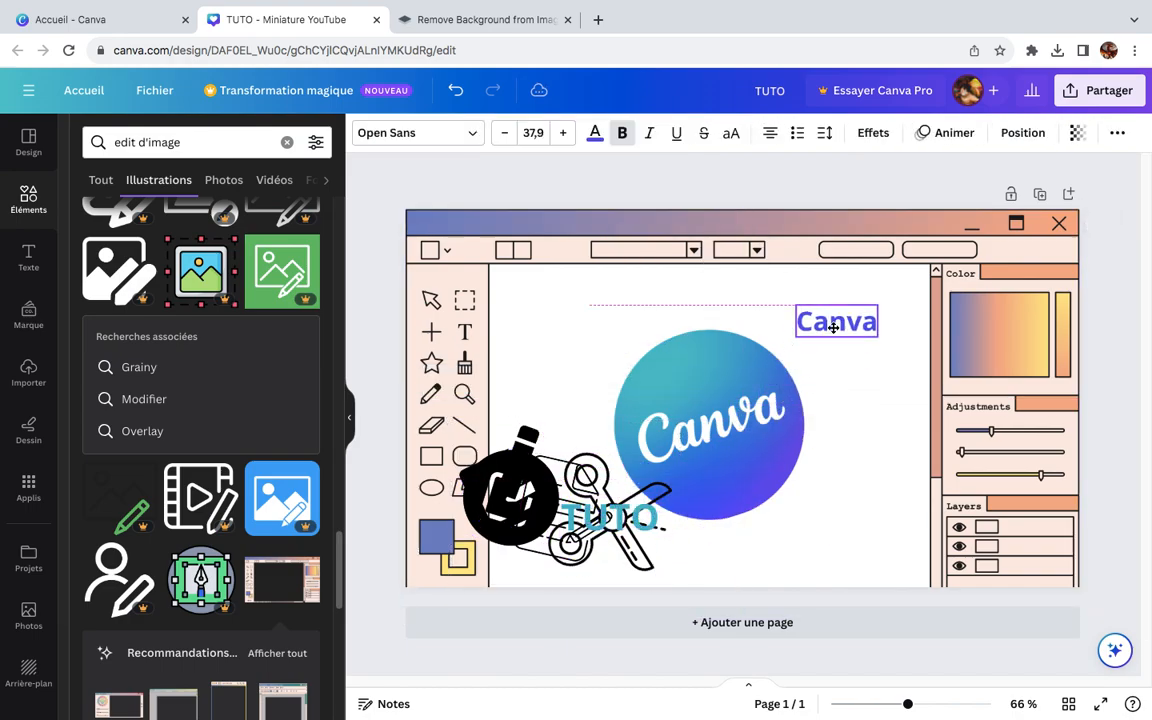
left_click_drag(605, 515, 676, 294)
left_click_drag(829, 317, 763, 313)
left_click(830, 380)
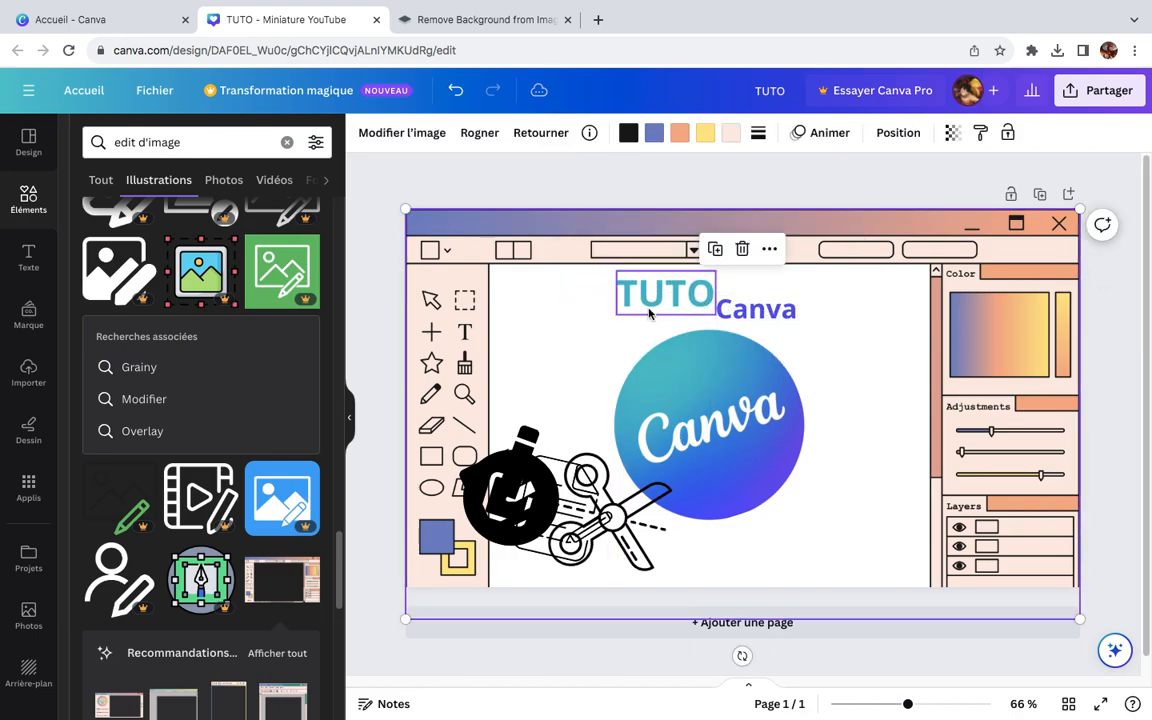
Step: Recolour the "TUTO" text red
left_click(673, 304)
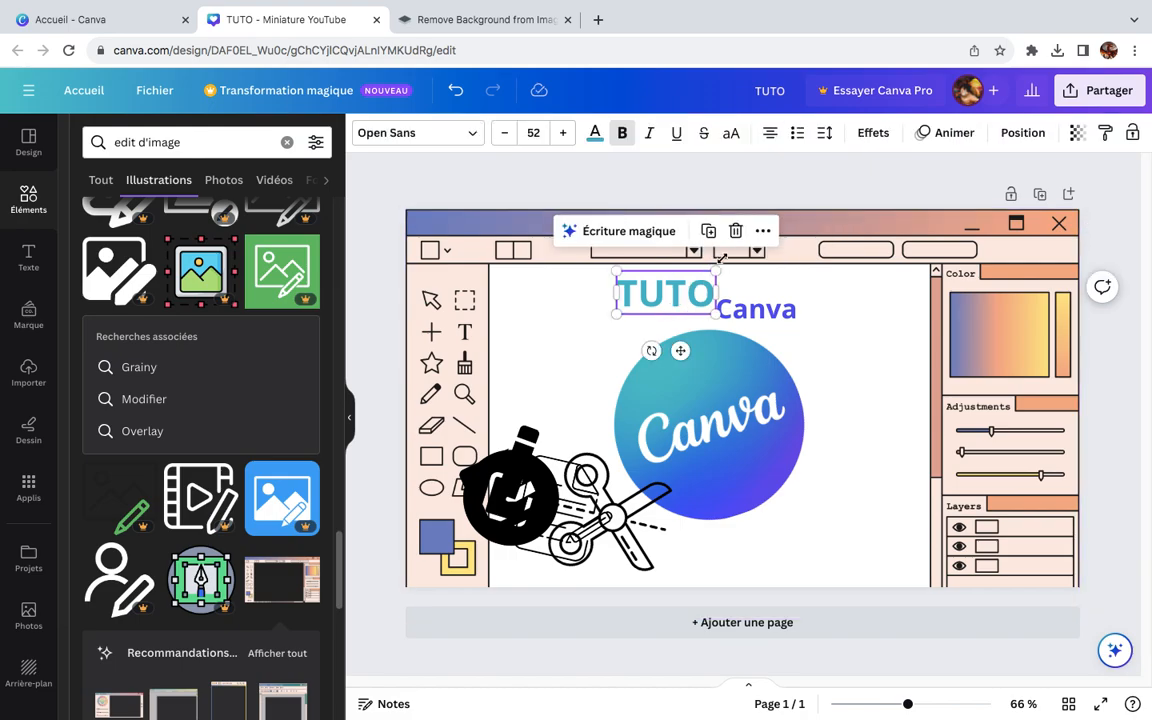
left_click(595, 134)
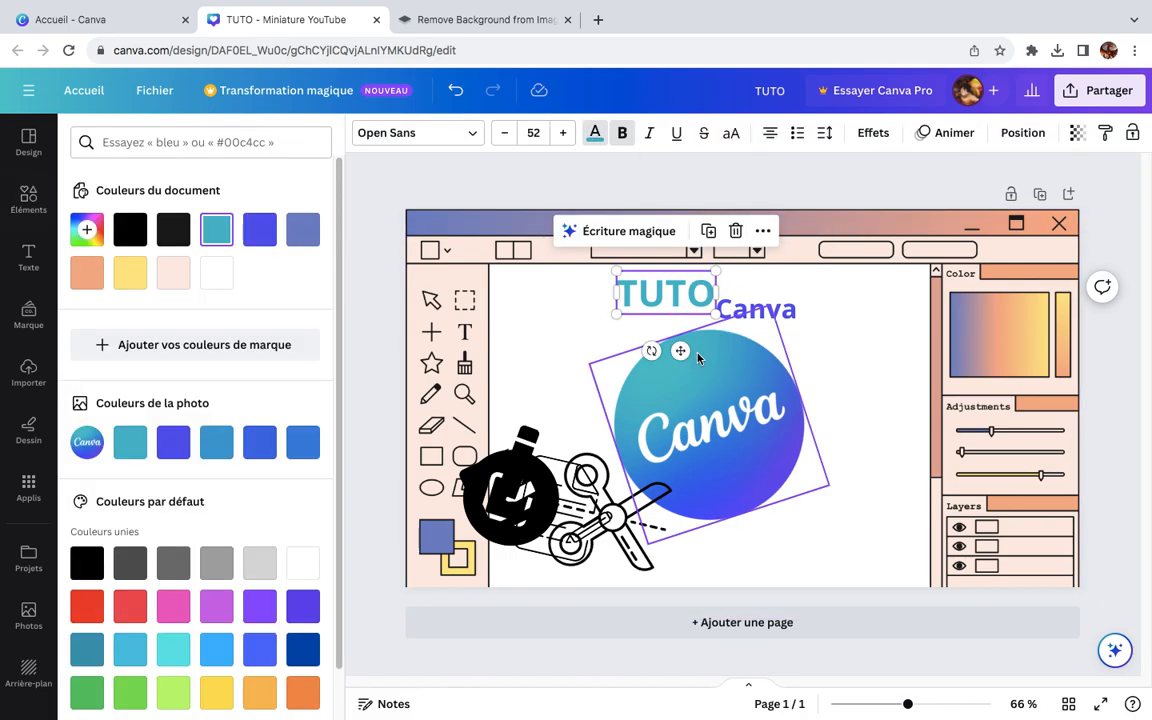
scroll(210, 645, "down", 1)
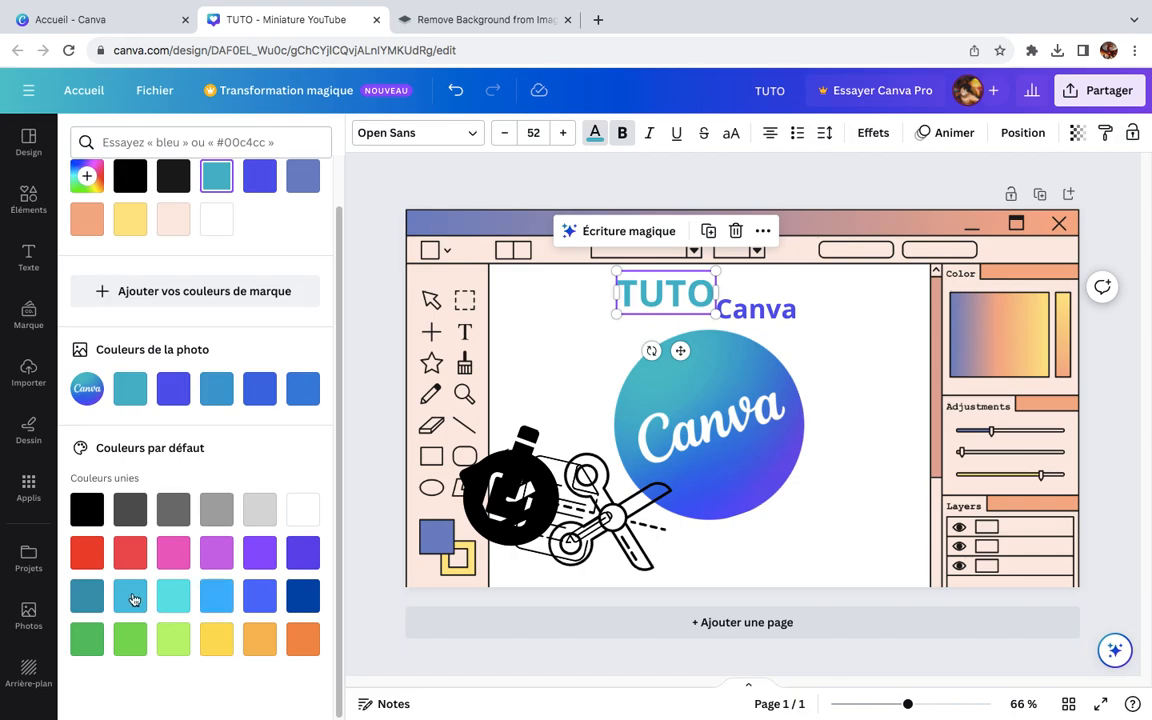
left_click(87, 552)
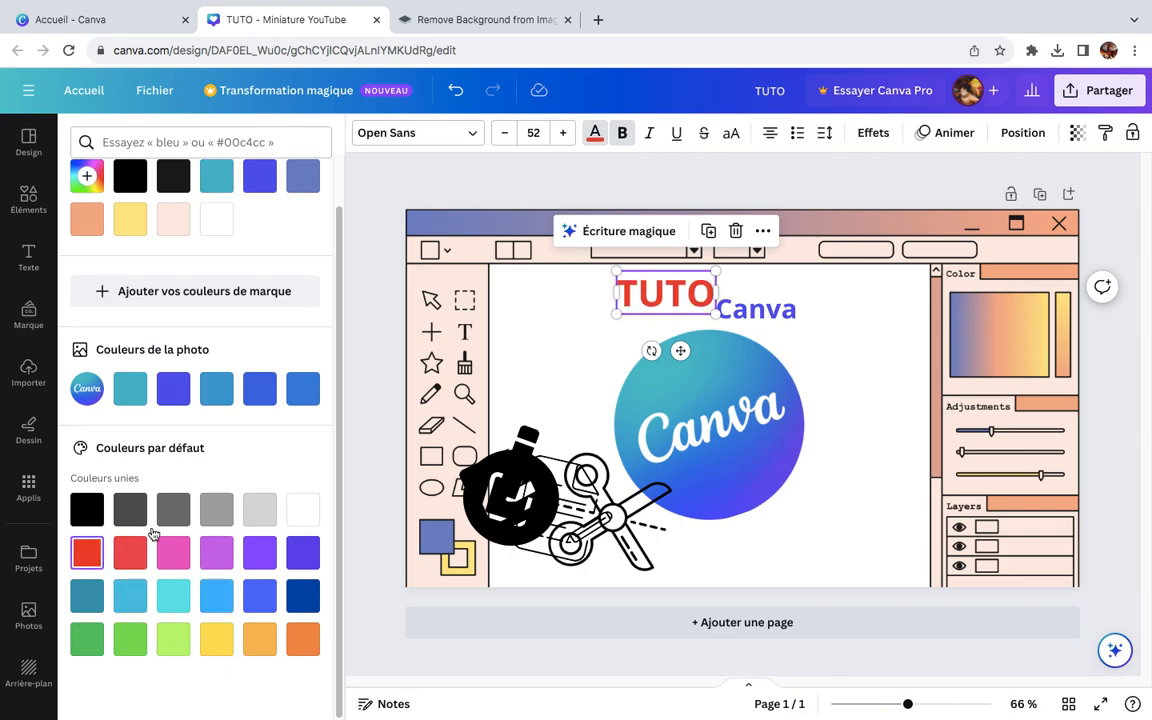
Step: Recolour the "Canva" title text orange
left_click(780, 330)
left_click(757, 310)
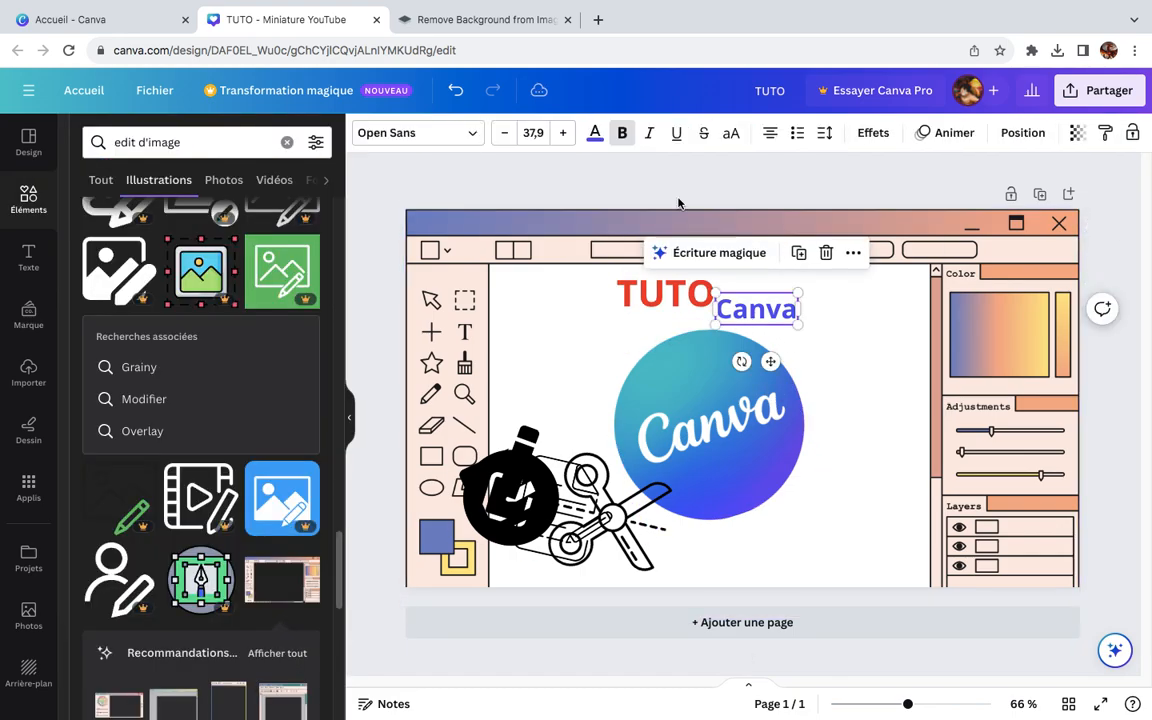
left_click(597, 137)
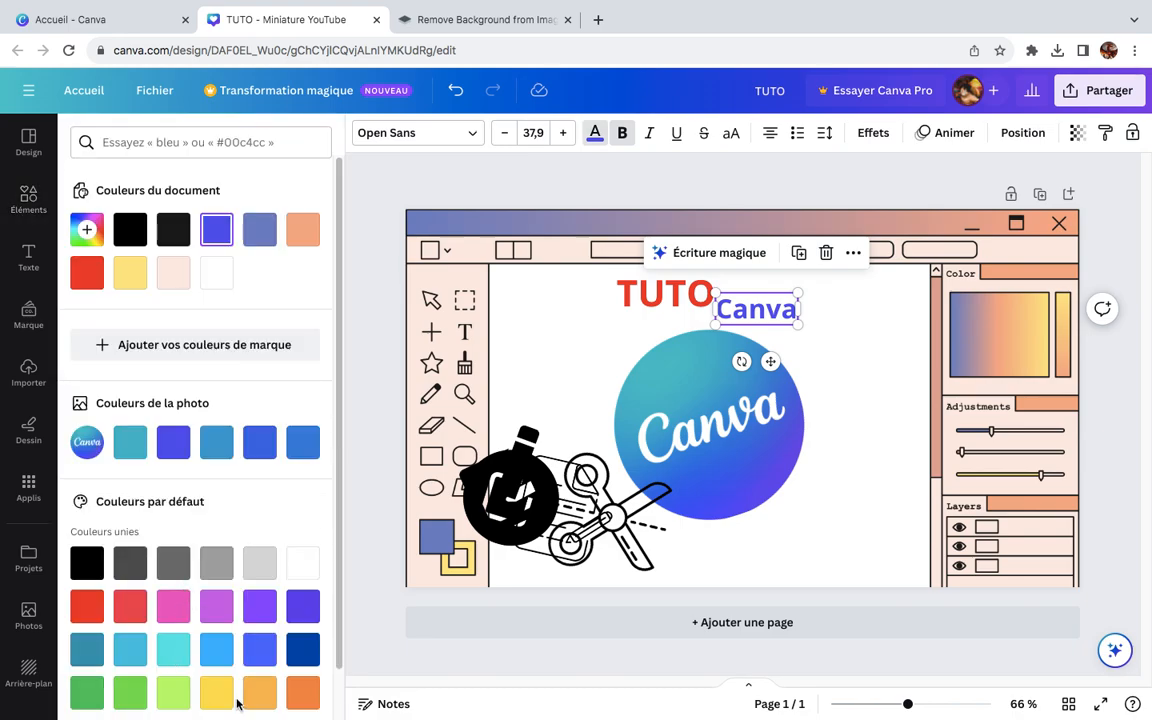
left_click(259, 693)
left_click(800, 545)
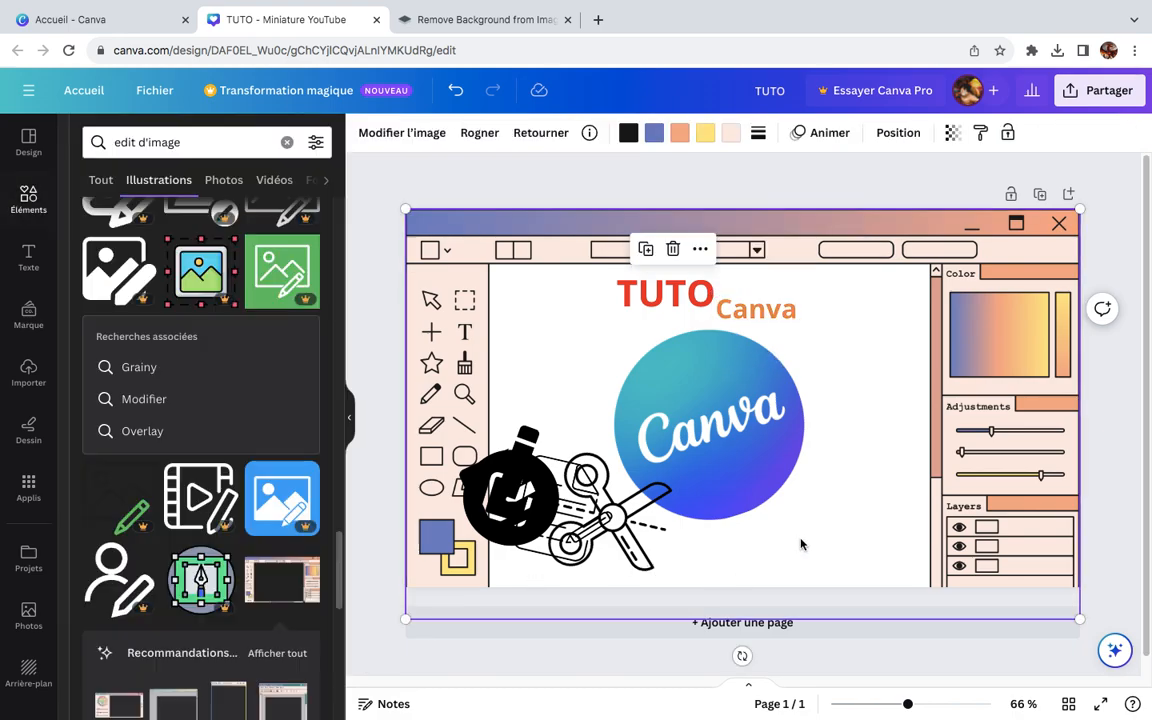
Step: Shrink the scissors illustration and place it in the lower-right corner of the editor window's white area
left_click(605, 515)
left_click_drag(605, 515, 873, 533)
left_click_drag(817, 427, 846, 498)
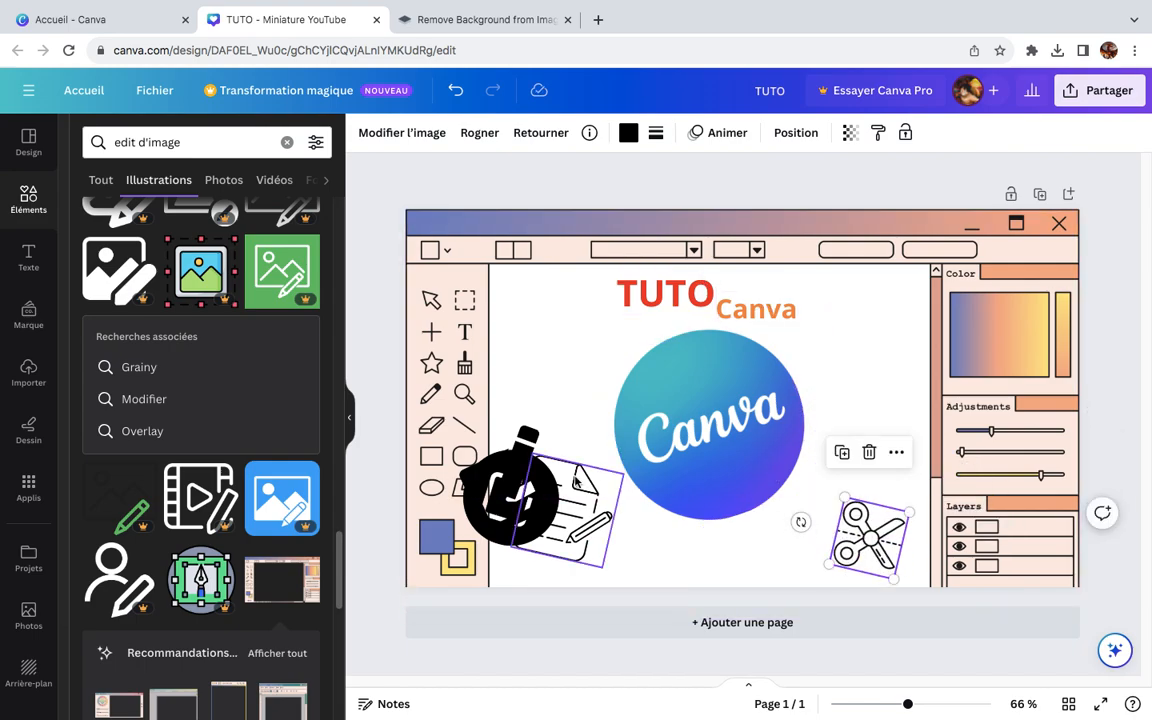
Step: Place the round edit icon at the white area's upper left, the pencil-and-square at its upper right, and the shrunken document icon at lower left
left_click_drag(517, 455, 557, 290)
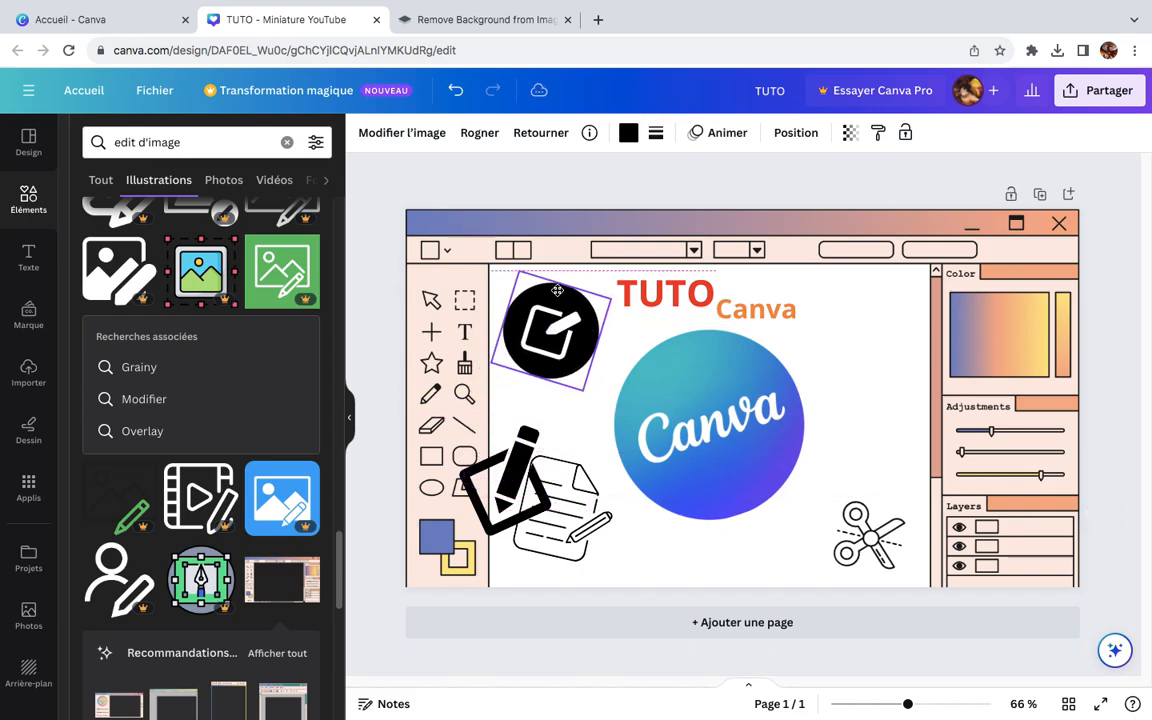
mouse_move(503, 485)
left_mouse_down()
mouse_move(846, 396)
mouse_move(846, 375)
mouse_move(863, 365)
left_mouse_up()
left_click(585, 538)
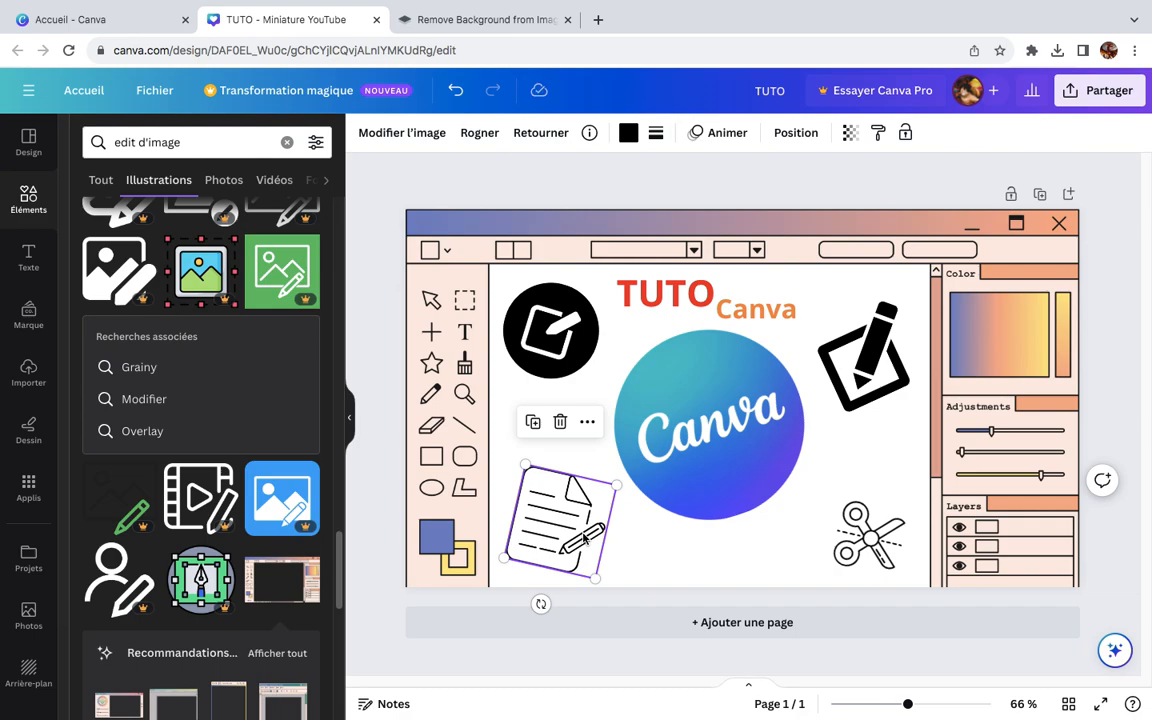
mouse_move(525, 460)
left_mouse_down()
mouse_move(535, 496)
mouse_move(524, 498)
mouse_move(540, 476)
left_mouse_up()
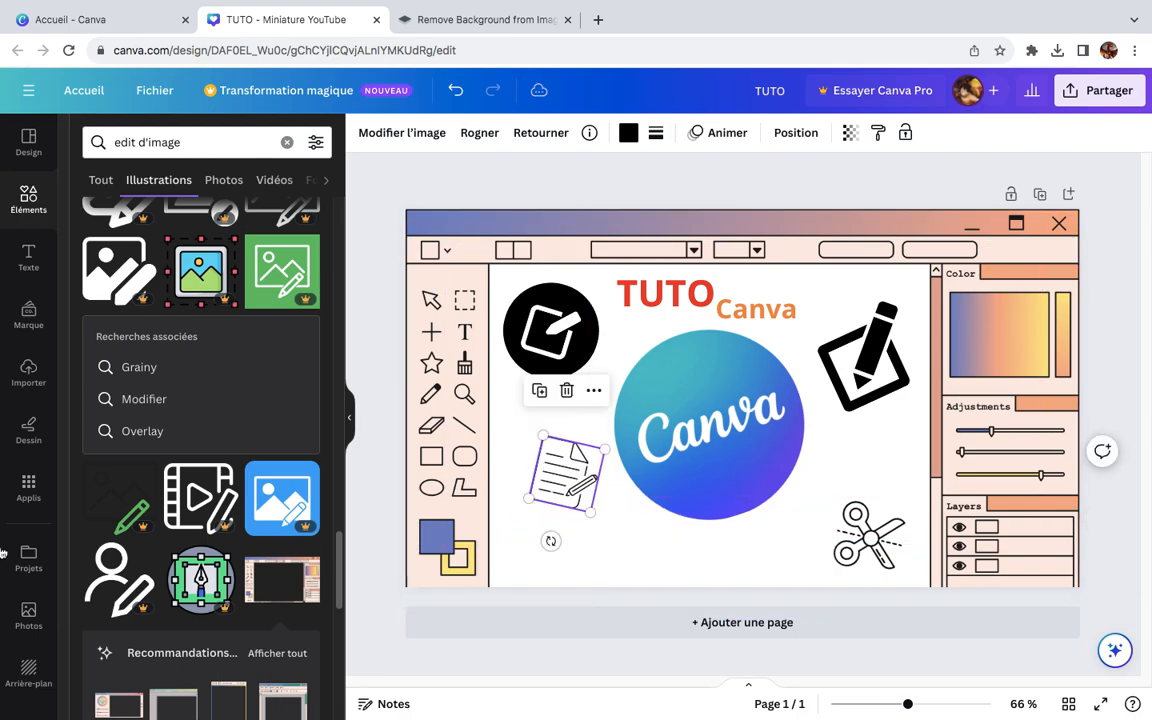
Step: Add the solid black pencil illustration, shrink it, tilt it steeper and place it over the logo's lower-left edge
scroll(210, 515, "down", 5)
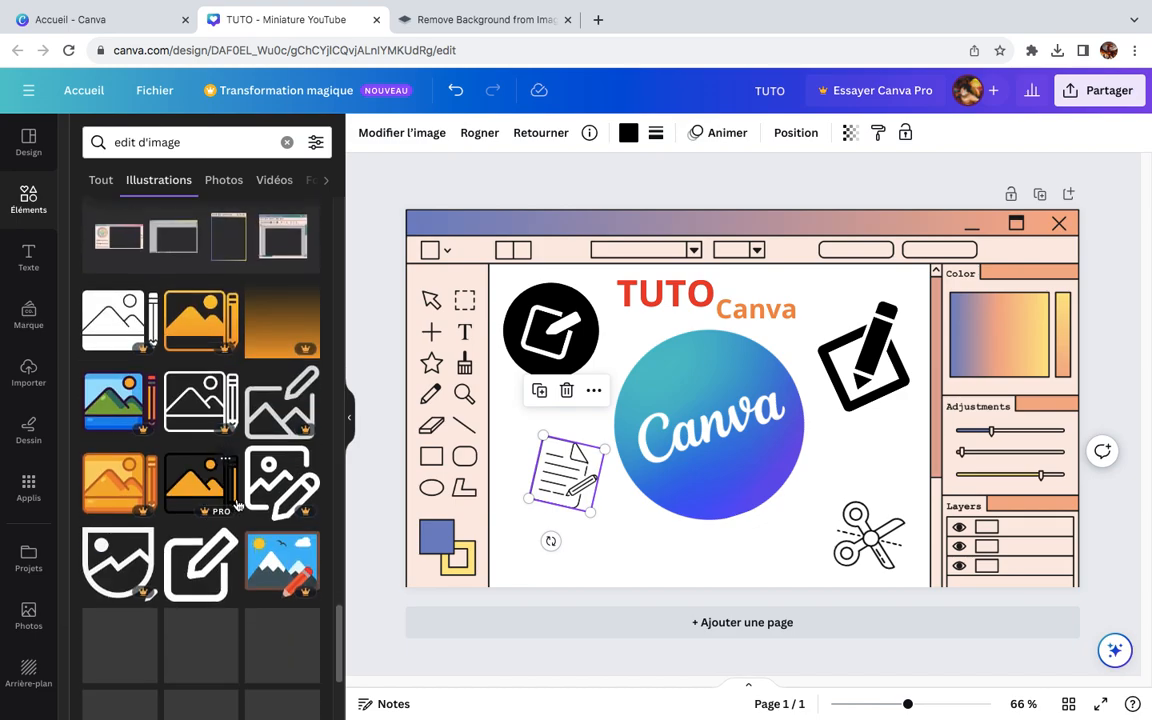
scroll(238, 505, "down", 4)
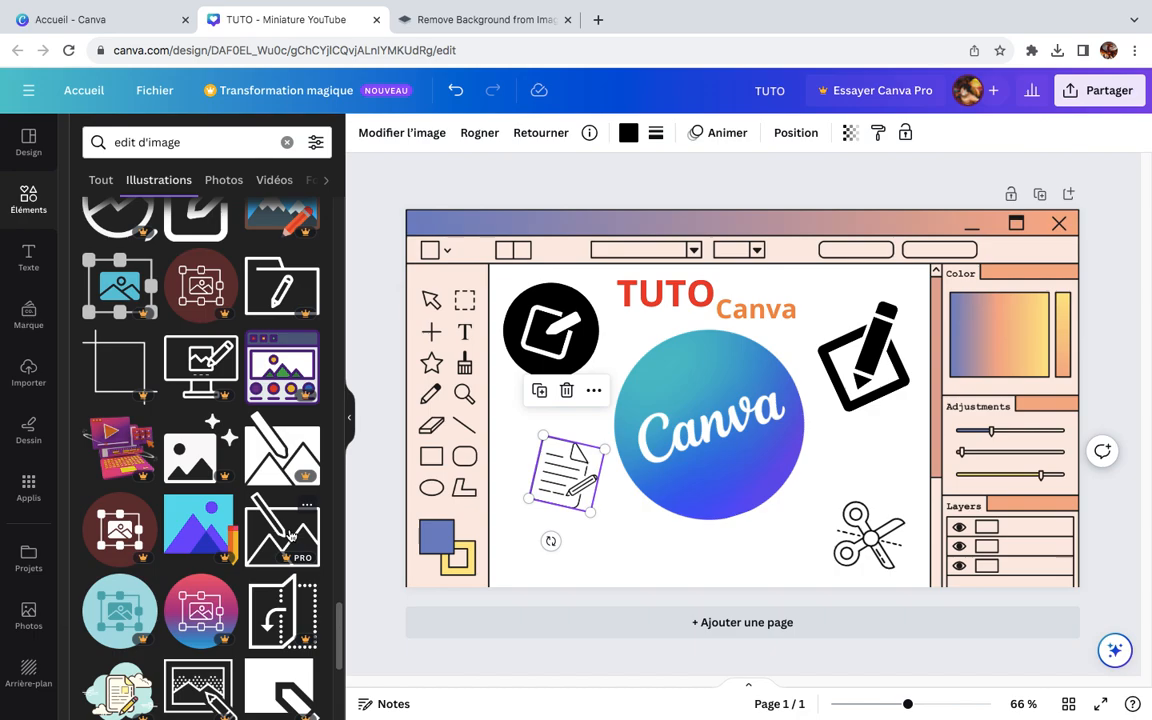
scroll(262, 568, "down", 3)
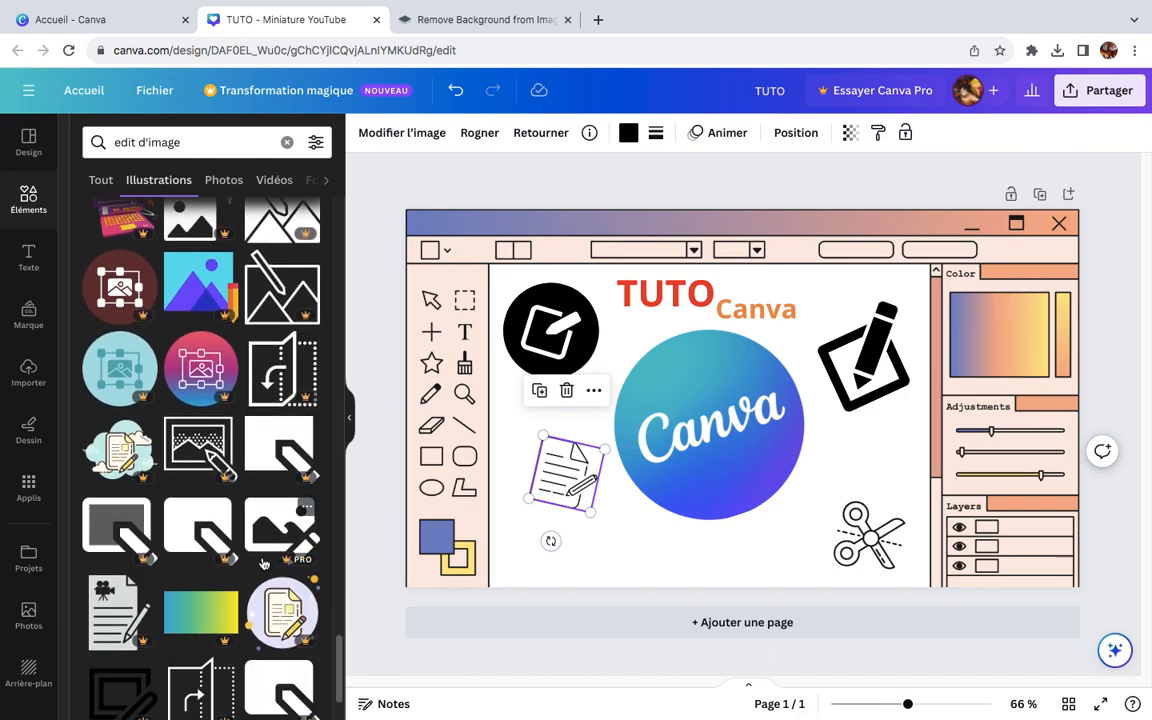
scroll(170, 587, "down", 4)
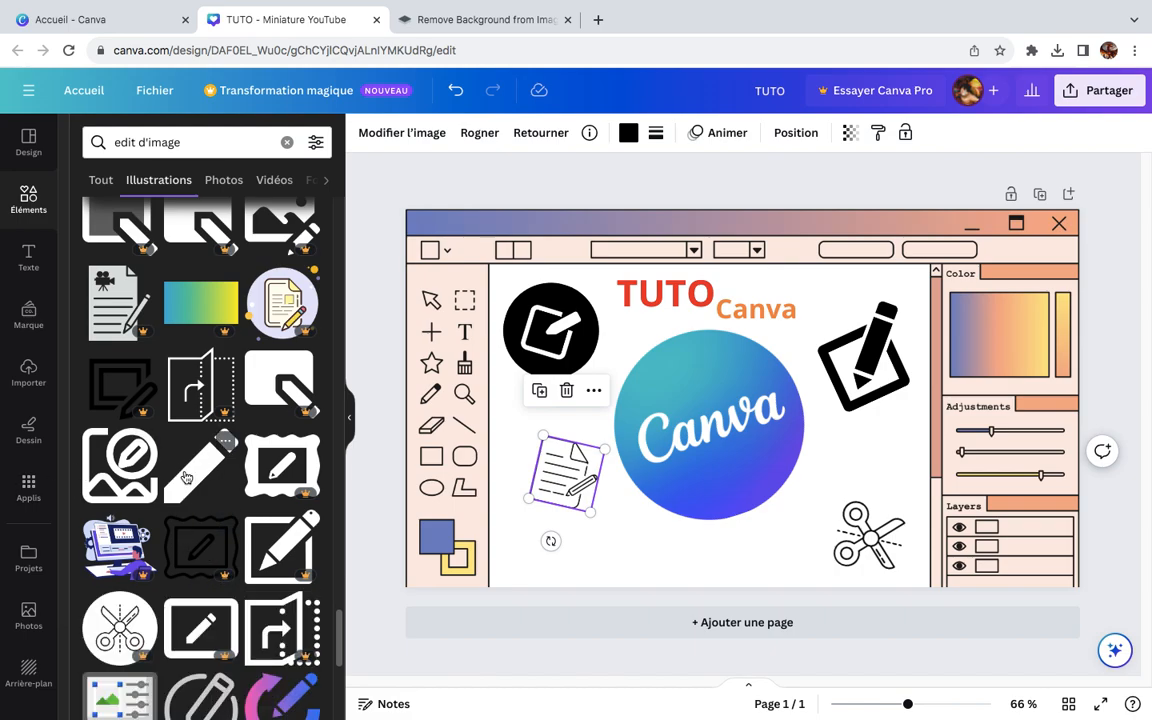
left_click(186, 478)
left_click_drag(666, 323, 735, 390)
left_click_drag(785, 435, 699, 540)
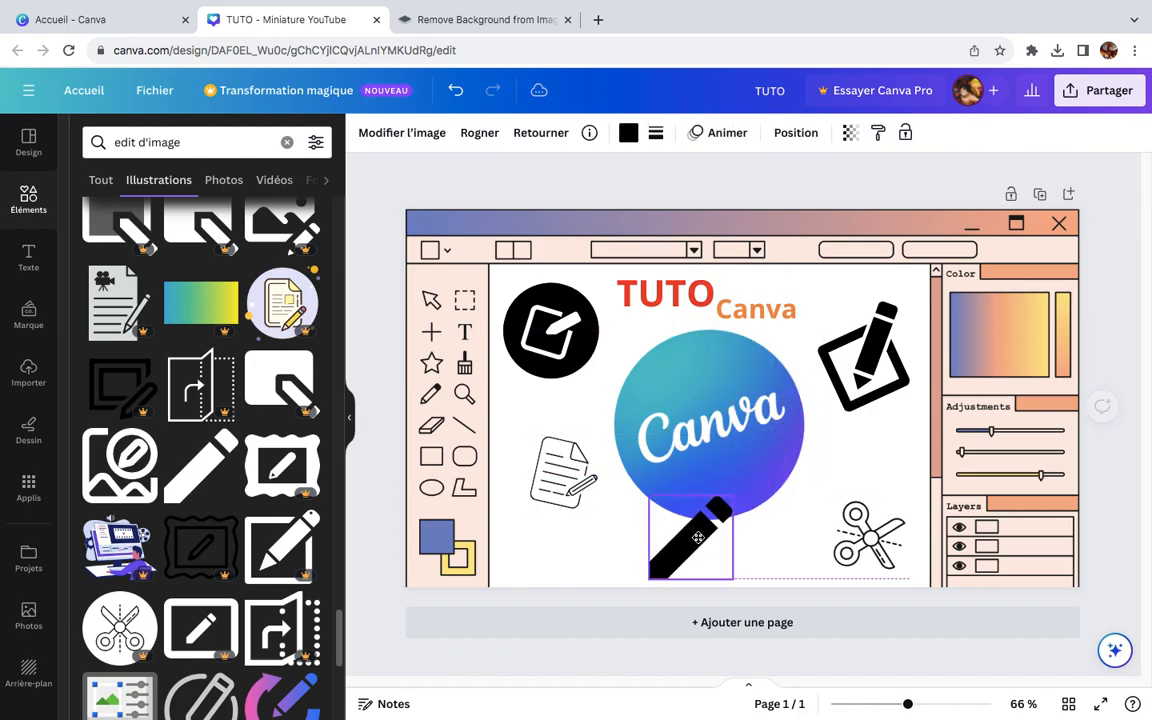
mouse_move(690, 615)
left_mouse_down()
mouse_move(650, 606)
mouse_move(711, 612)
left_mouse_up()
mouse_move(665, 527)
left_mouse_down()
mouse_move(623, 480)
mouse_move(626, 495)
left_mouse_up()
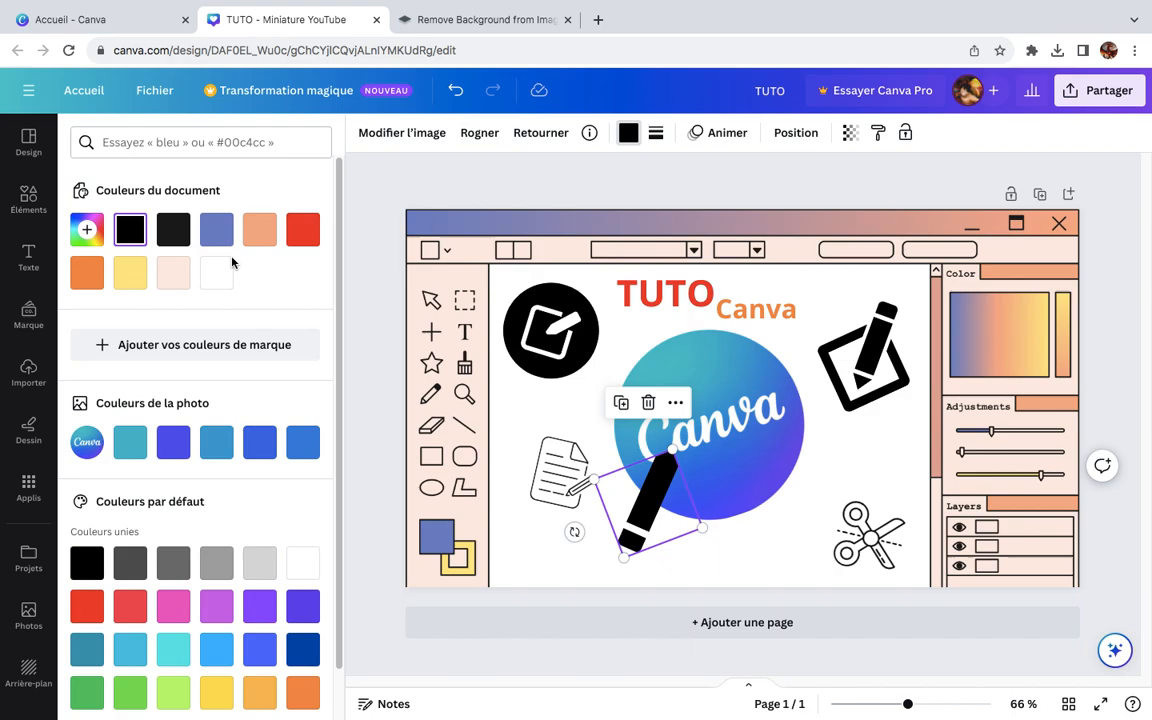
Step: Try recolouring the pencil illustration white and restore it to black
left_click(224, 270)
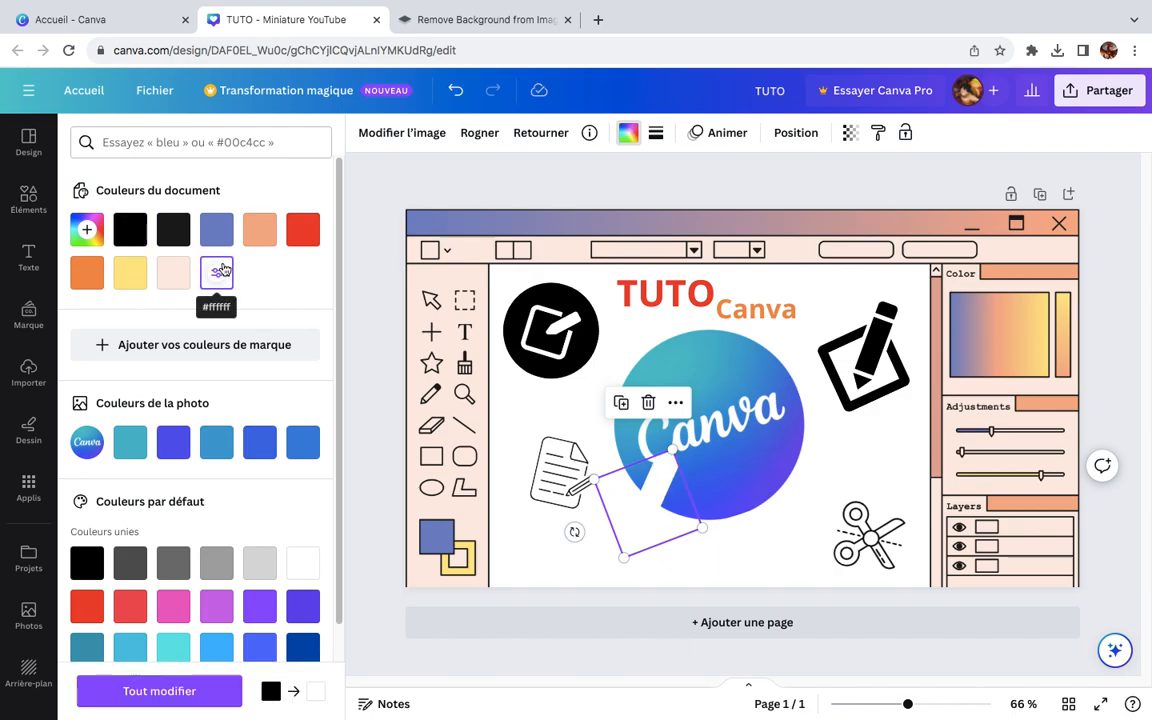
left_click(138, 231)
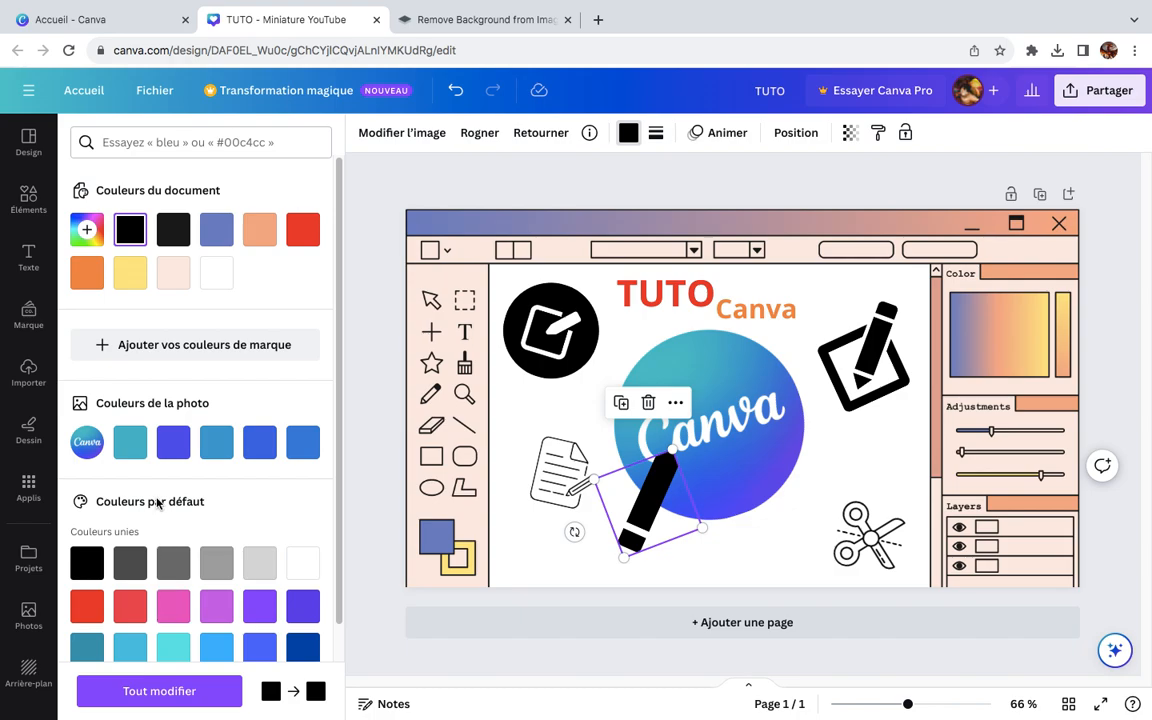
scroll(177, 486, "down", 3)
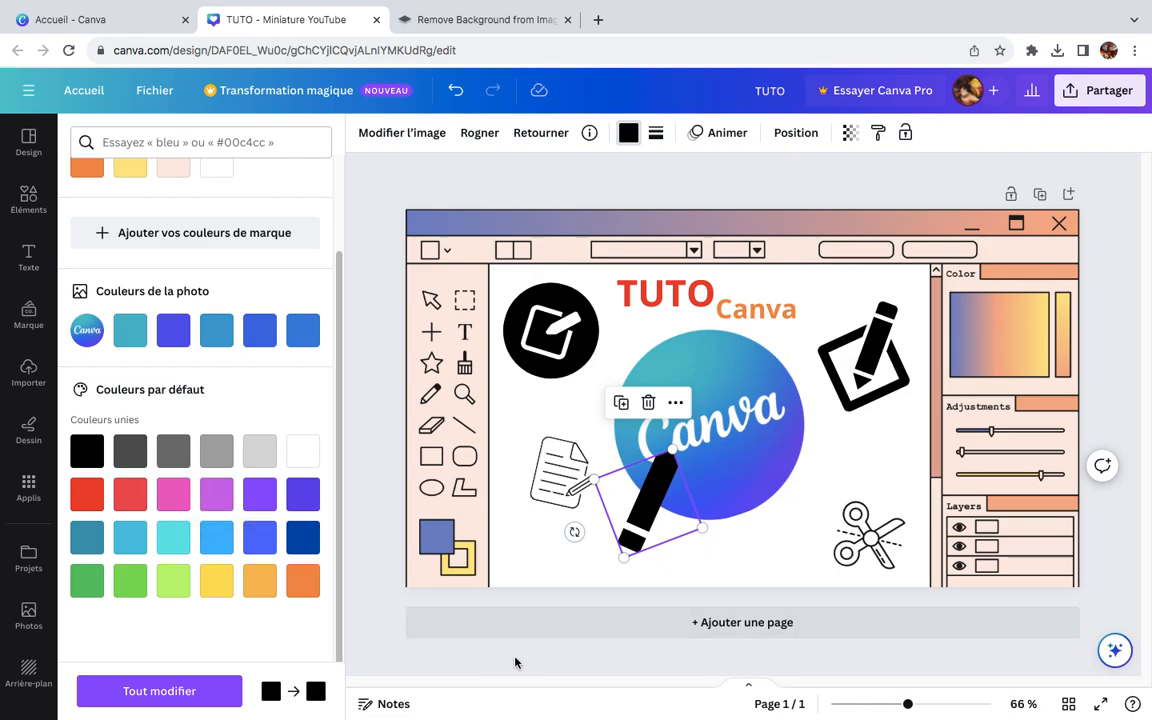
left_click(28, 198)
Step: Try solid, dashed and dotted border styles, border thickness and corner rounding on the pencil illustration
left_click(656, 135)
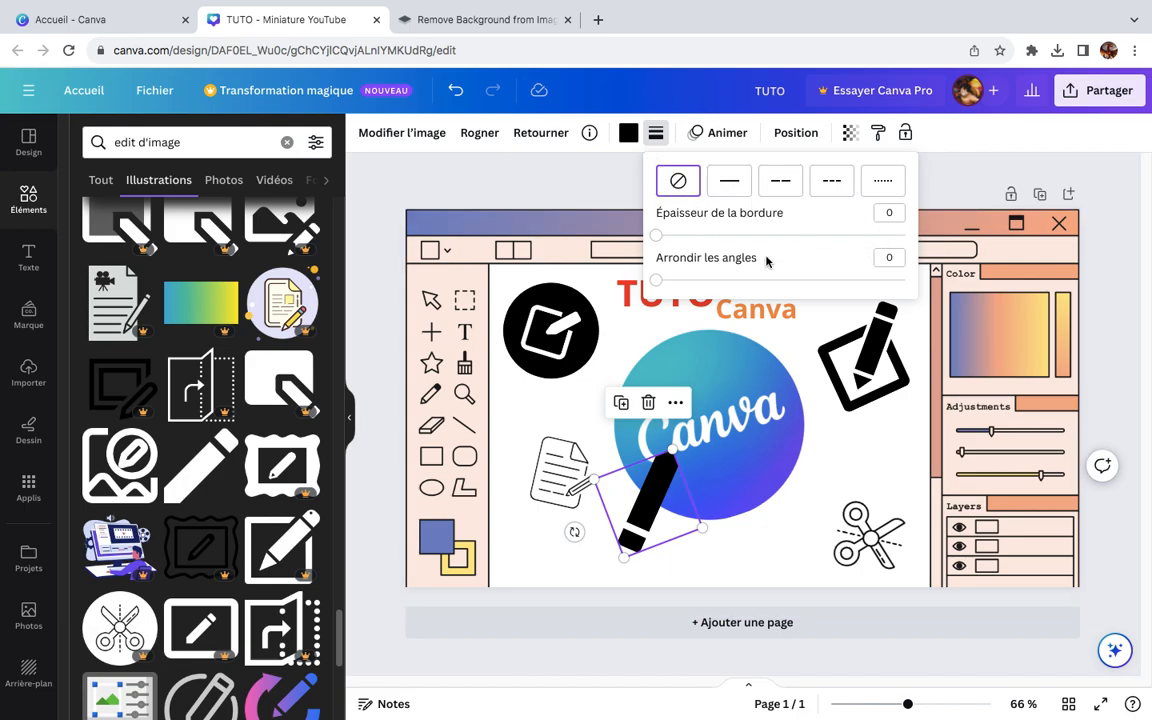
mouse_move(658, 287)
left_mouse_down()
mouse_move(905, 282)
mouse_move(655, 286)
mouse_move(668, 281)
left_mouse_up()
mouse_move(656, 238)
left_mouse_down()
mouse_move(866, 232)
mouse_move(769, 232)
mouse_move(596, 206)
mouse_move(568, 178)
left_mouse_up()
left_click(727, 182)
left_click(780, 180)
left_click(882, 180)
left_click_drag(667, 240, 594, 188)
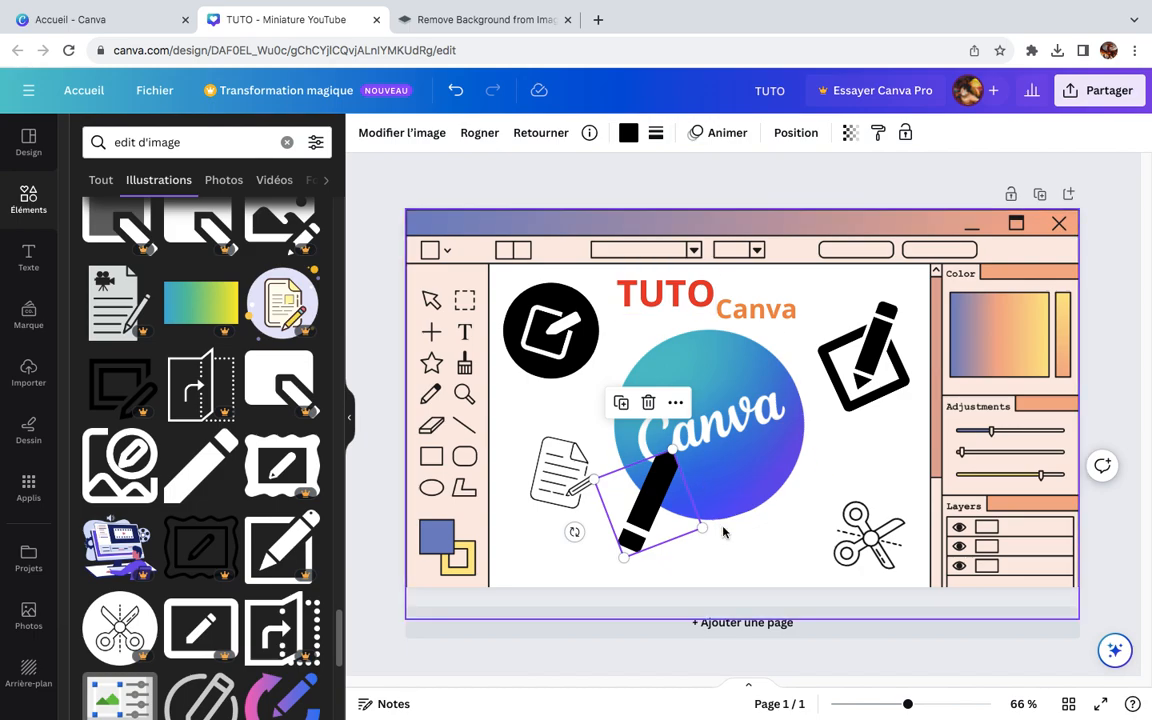
Step: Shrink the black pencil further, rotate it so its tip points up and left, and place it on the logo's right edge
left_click_drag(617, 493, 643, 497)
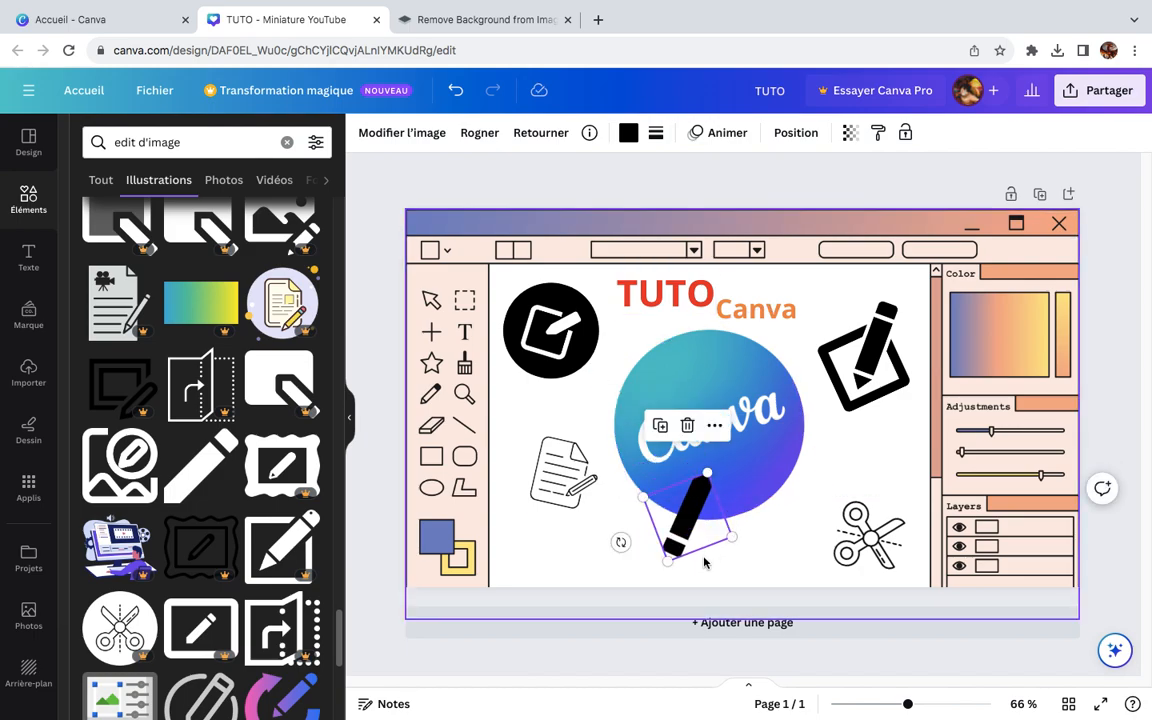
left_click_drag(621, 542, 700, 566)
left_click_drag(691, 507, 705, 507)
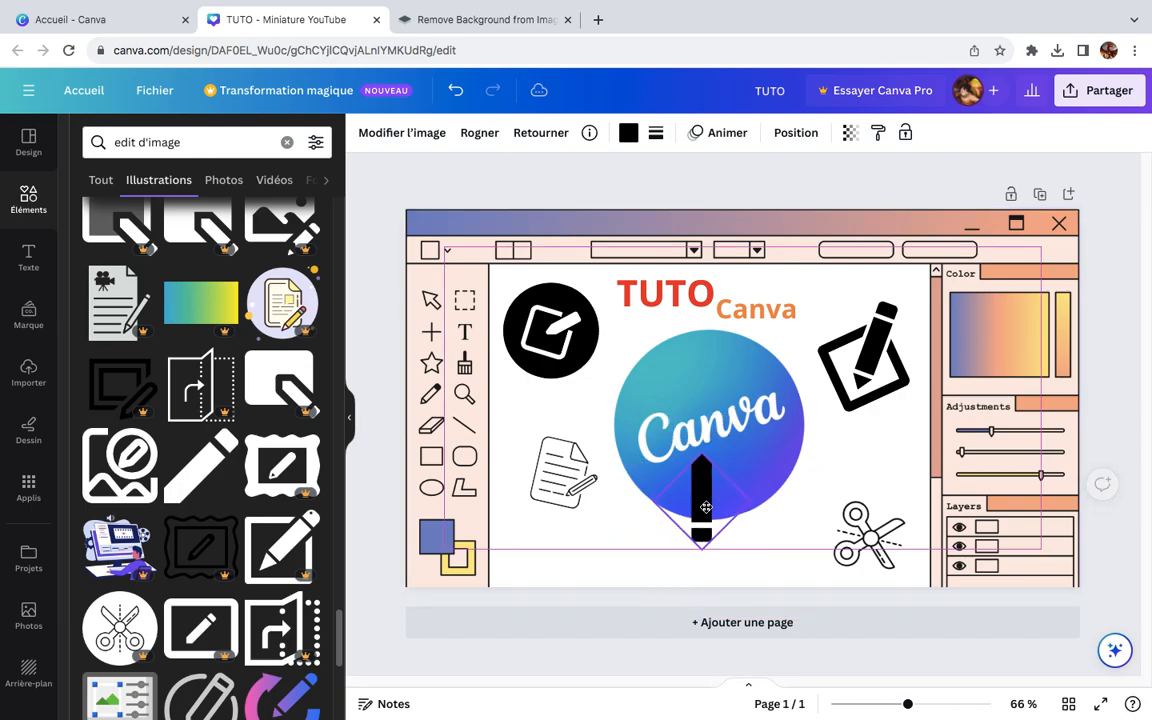
left_click(659, 513)
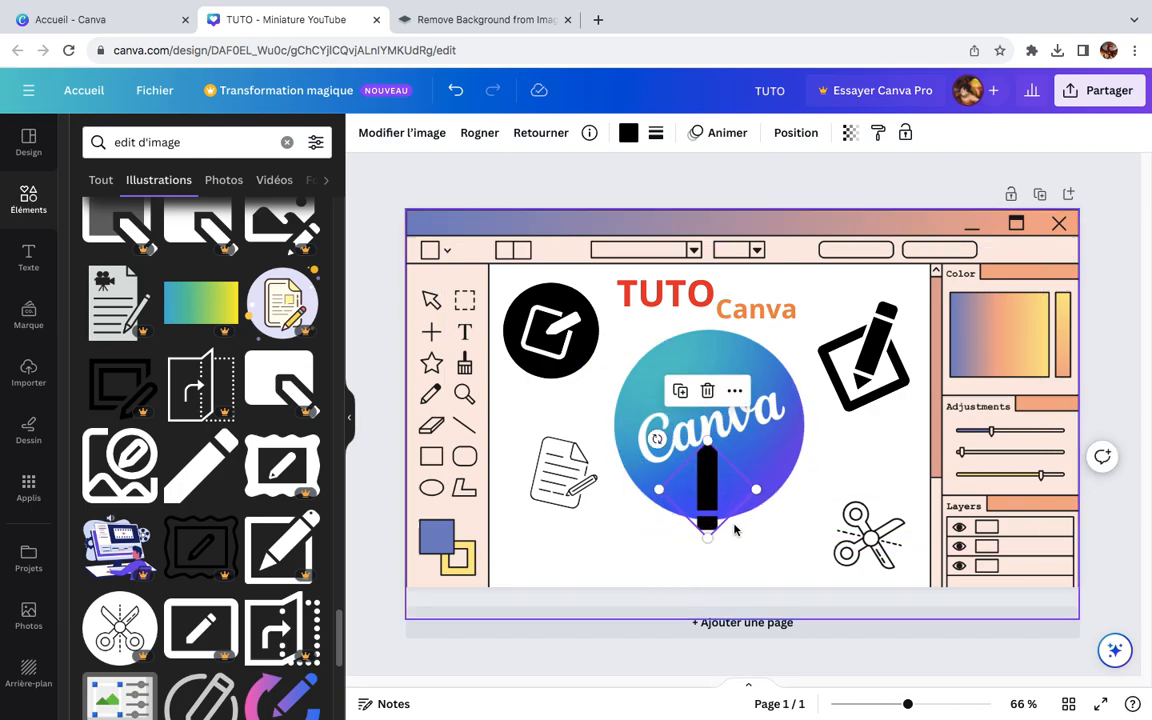
mouse_move(658, 453)
left_mouse_down()
mouse_move(643, 504)
mouse_move(640, 484)
mouse_move(813, 444)
left_mouse_up()
left_click_drag(773, 482, 806, 446)
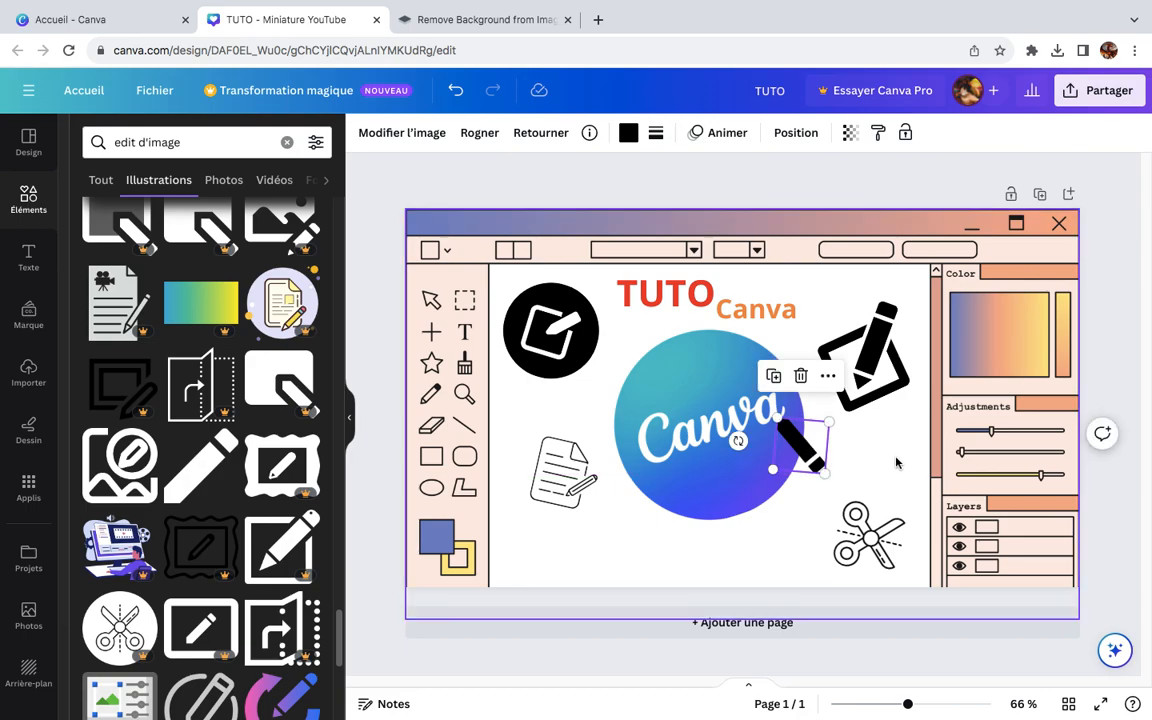
Step: Add the circled pencil outline illustration, rotate it so its tip points left and place it over the logo's upper part
left_click(896, 462)
left_click(1139, 370)
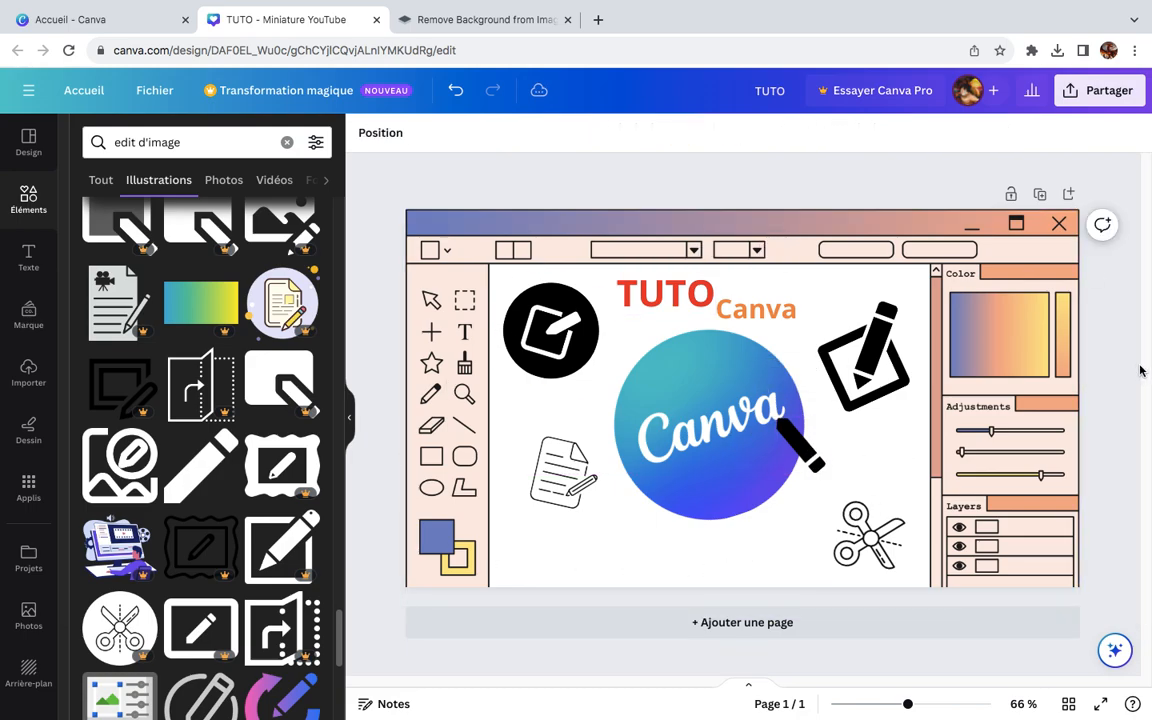
scroll(281, 514, "down", 5)
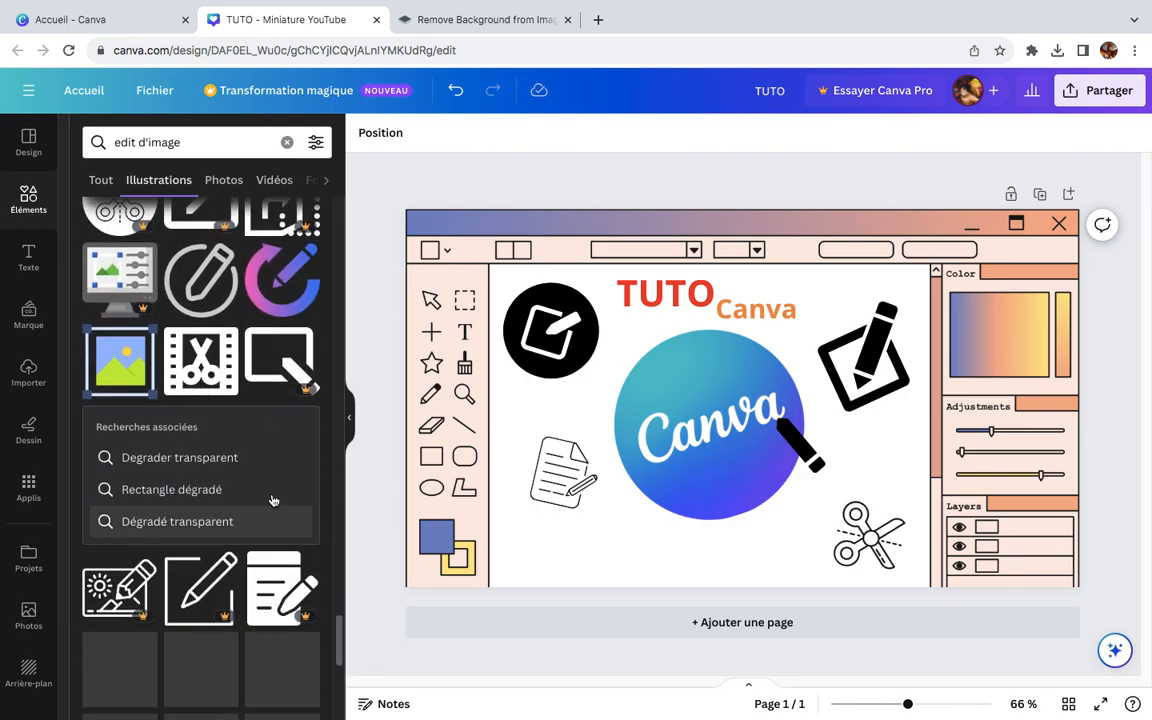
left_click(187, 282)
mouse_move(815, 475)
left_mouse_down()
mouse_move(726, 396)
mouse_move(670, 414)
mouse_move(634, 384)
left_mouse_up()
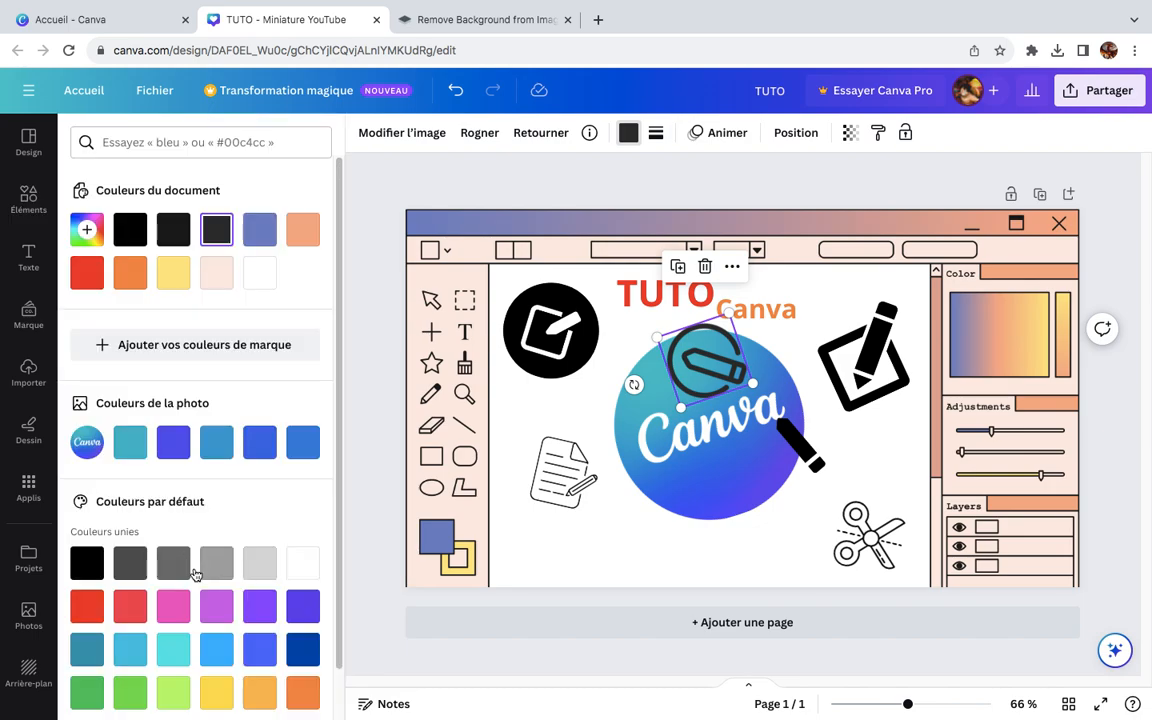
Step: Recolour the circled pencil black, trying white as well, and move it just below the Canva logo
left_click(100, 565)
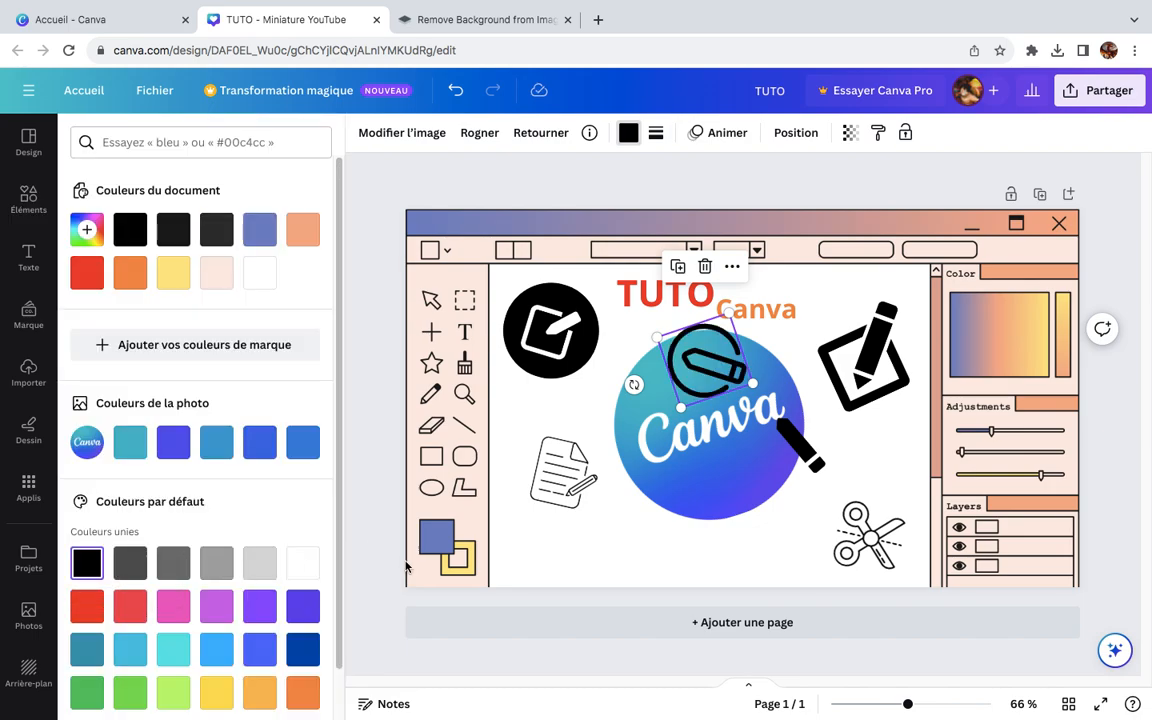
left_click(306, 574)
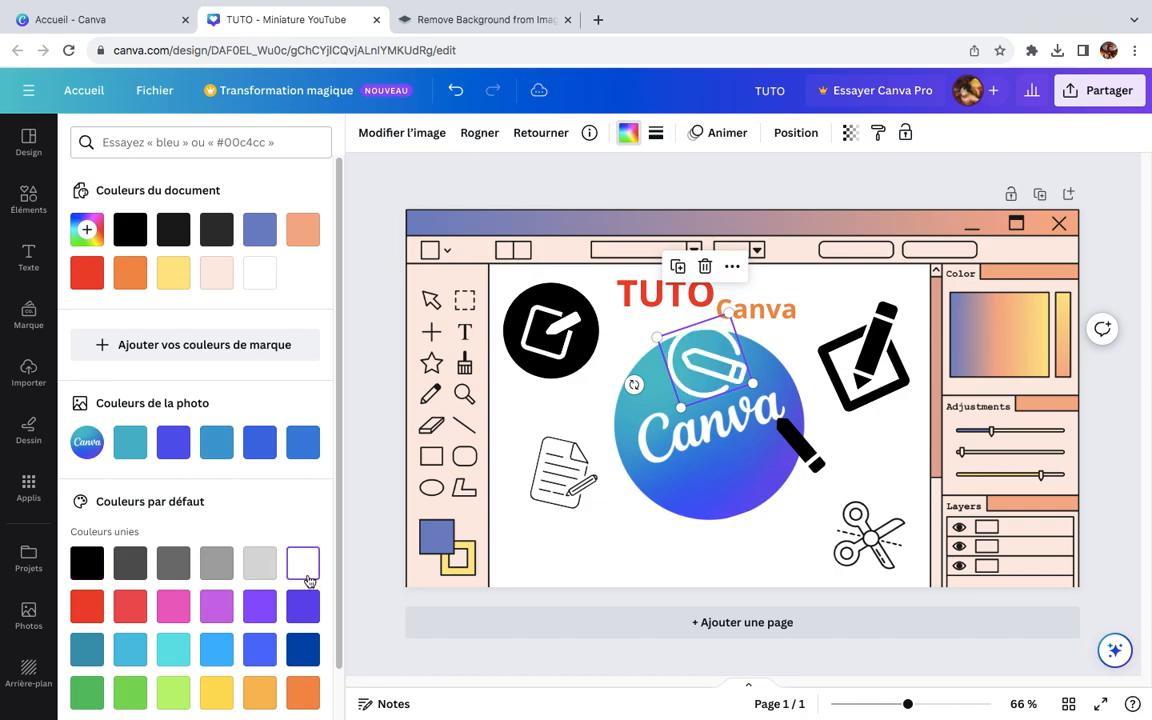
left_click(87, 563)
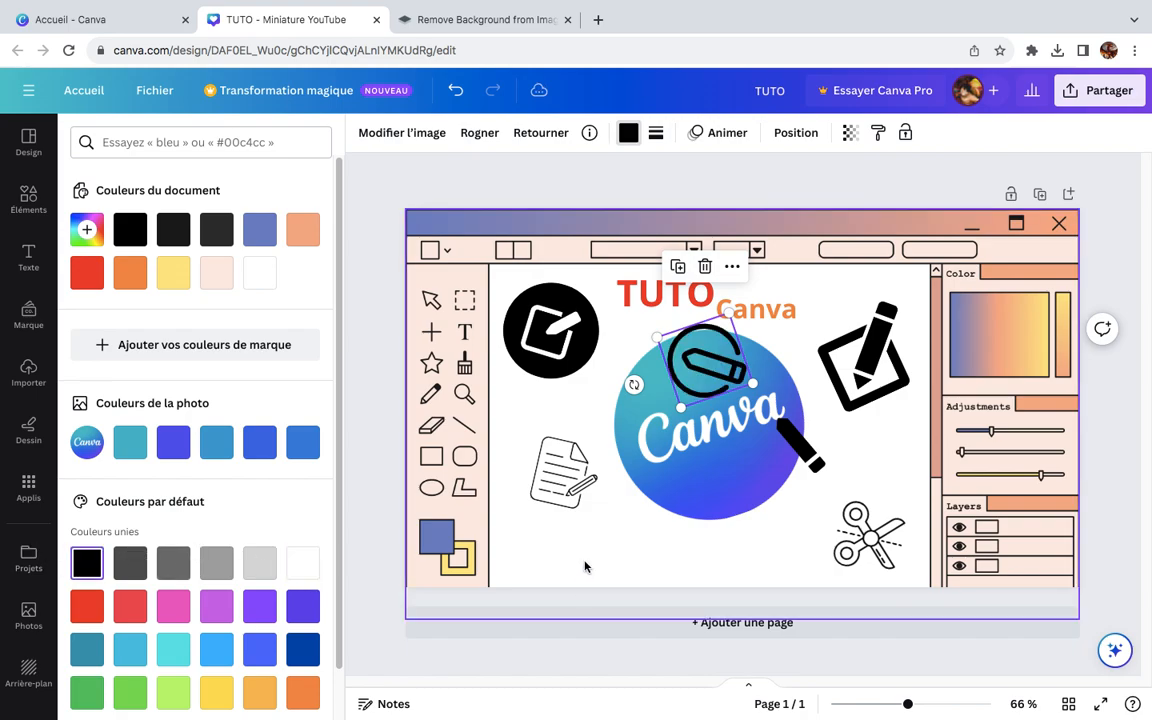
mouse_move(688, 323)
left_mouse_down()
mouse_move(657, 499)
mouse_move(675, 505)
mouse_move(667, 513)
left_mouse_up()
left_click(1126, 335)
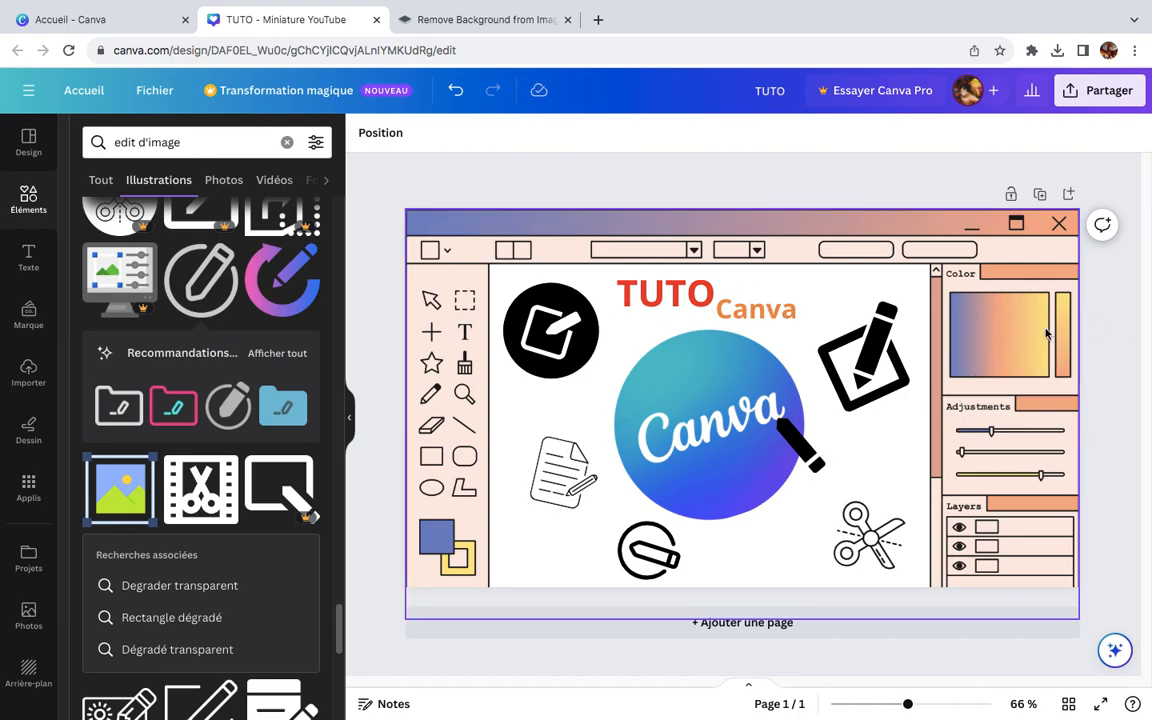
Step: Download the finished thumbnail design as a PNG file and dismiss the download notice
left_click(1110, 92)
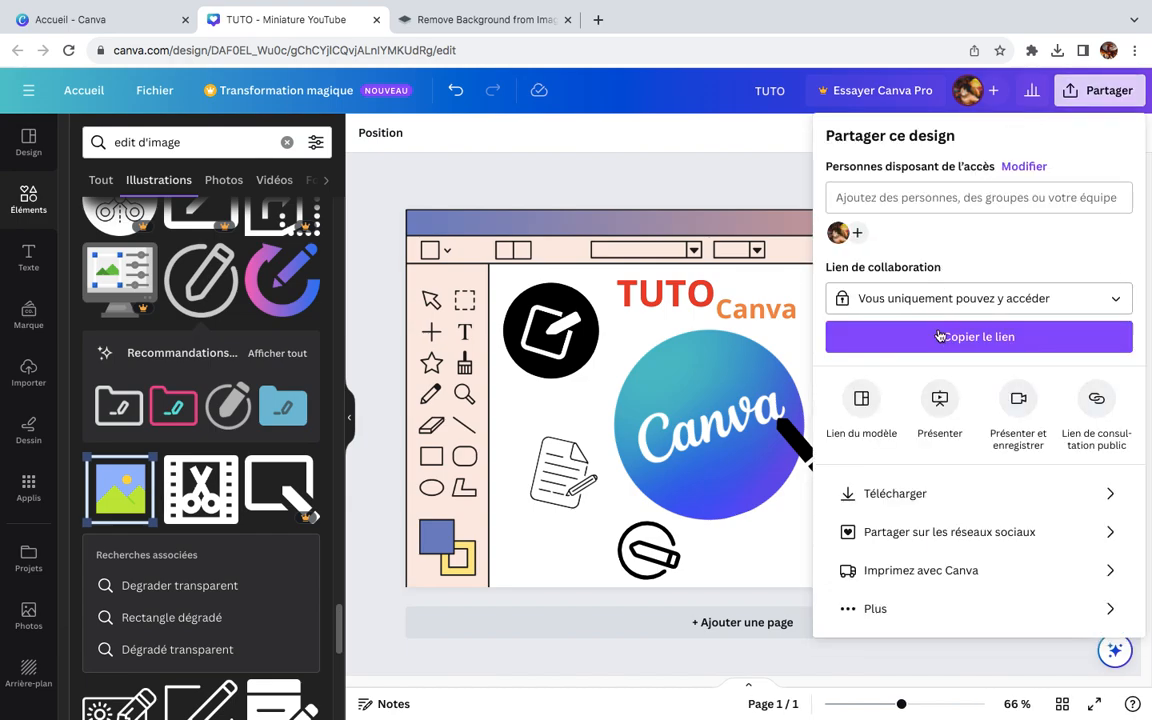
left_click(950, 494)
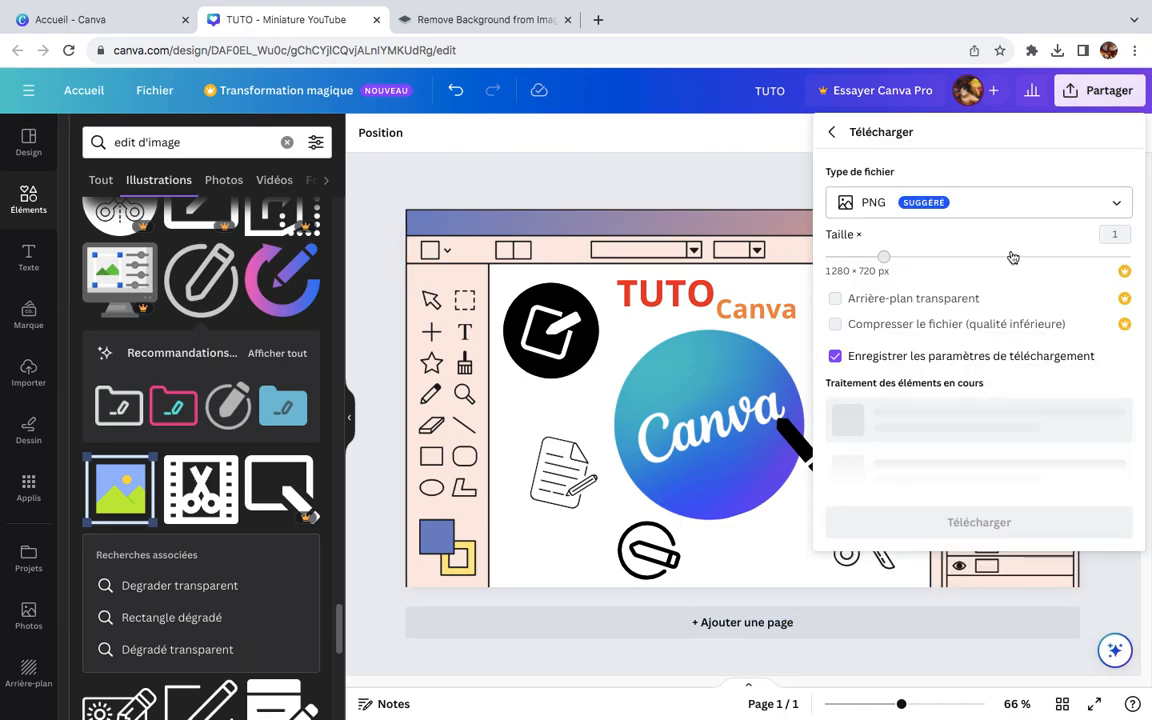
left_click(929, 210)
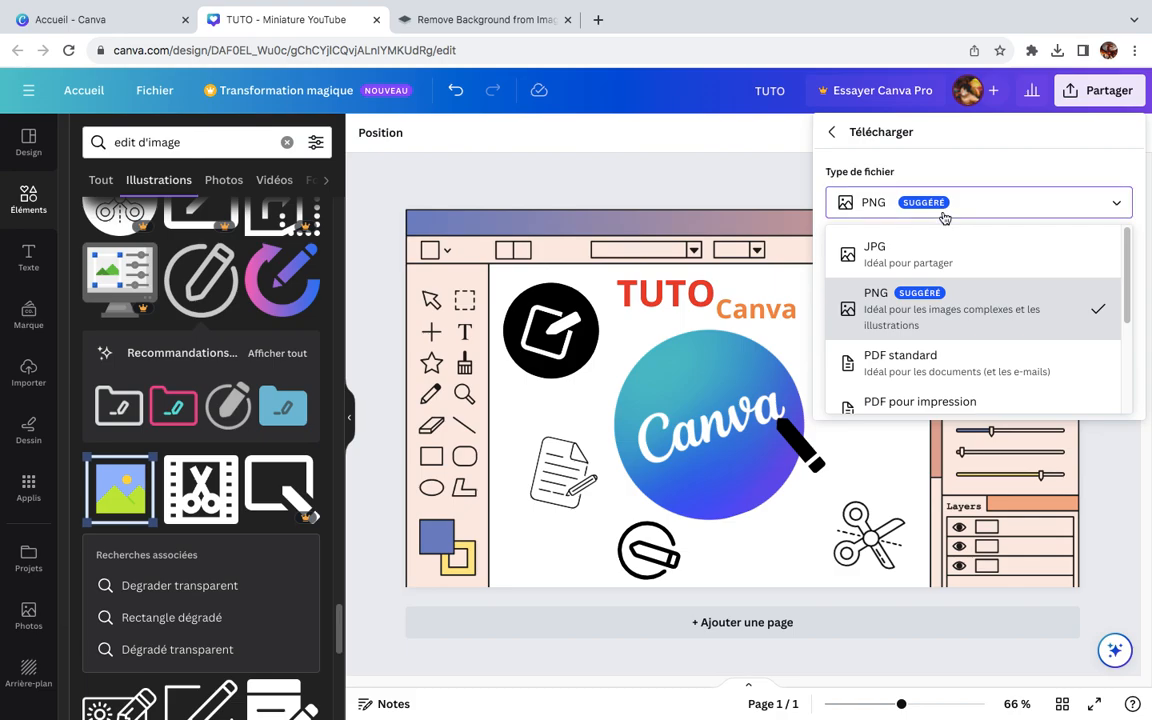
left_click(944, 214)
left_click(936, 389)
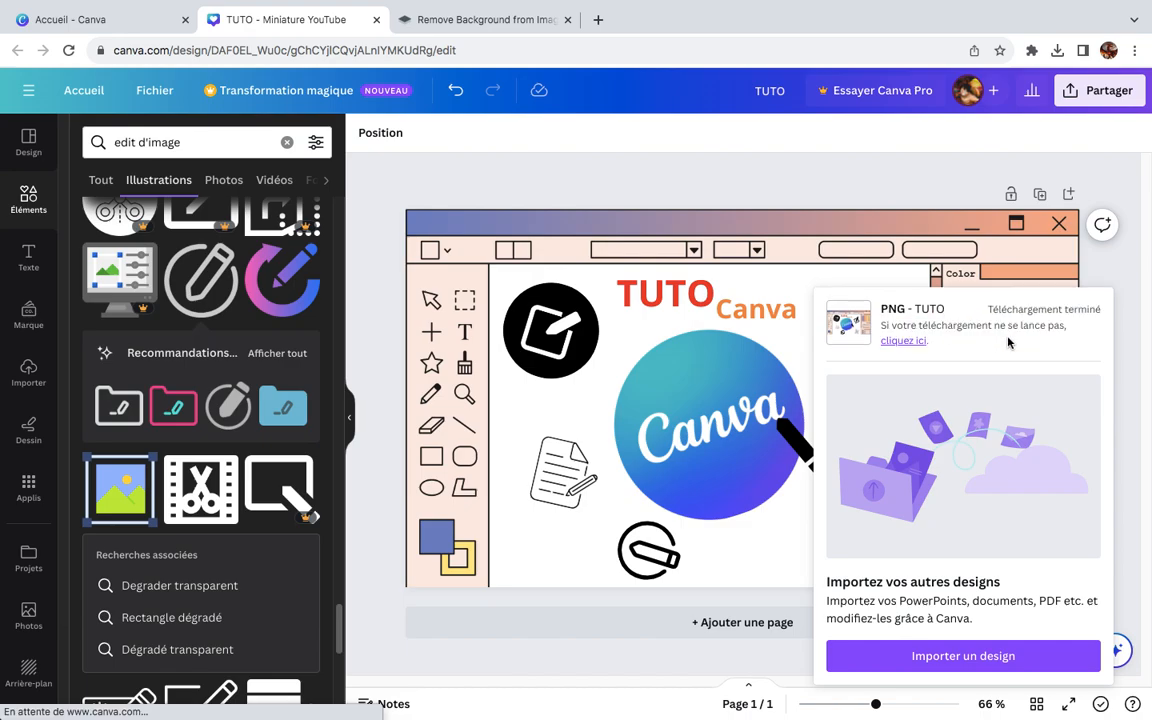
left_click(817, 191)
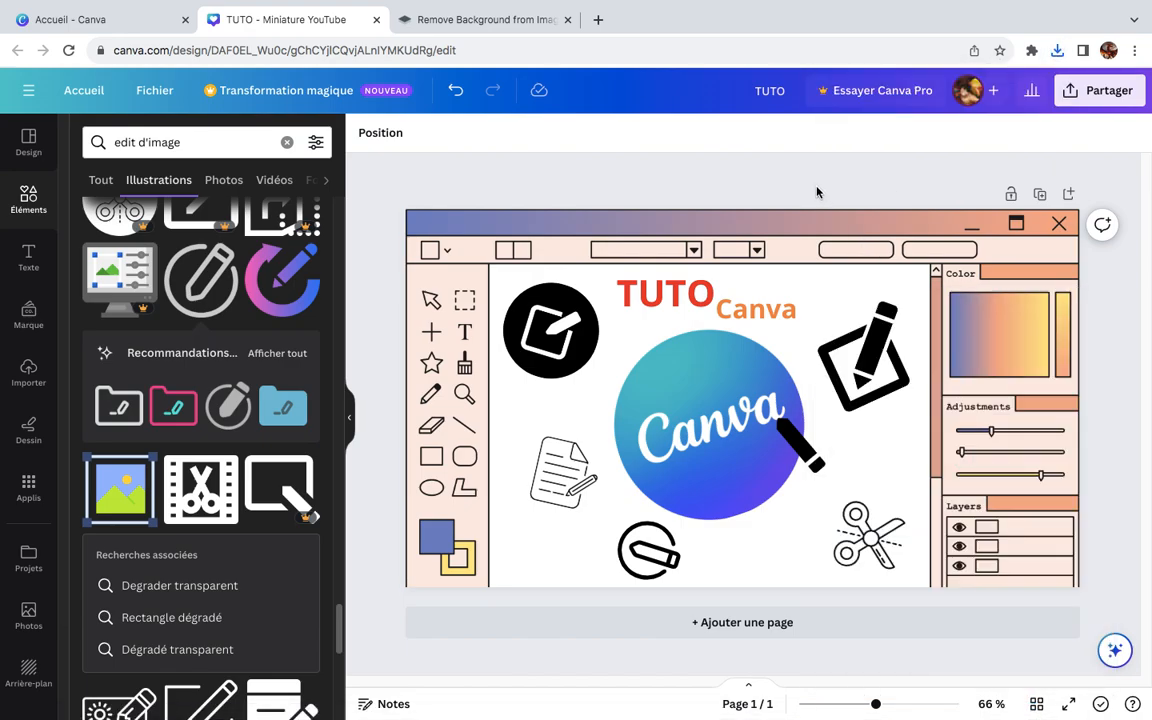